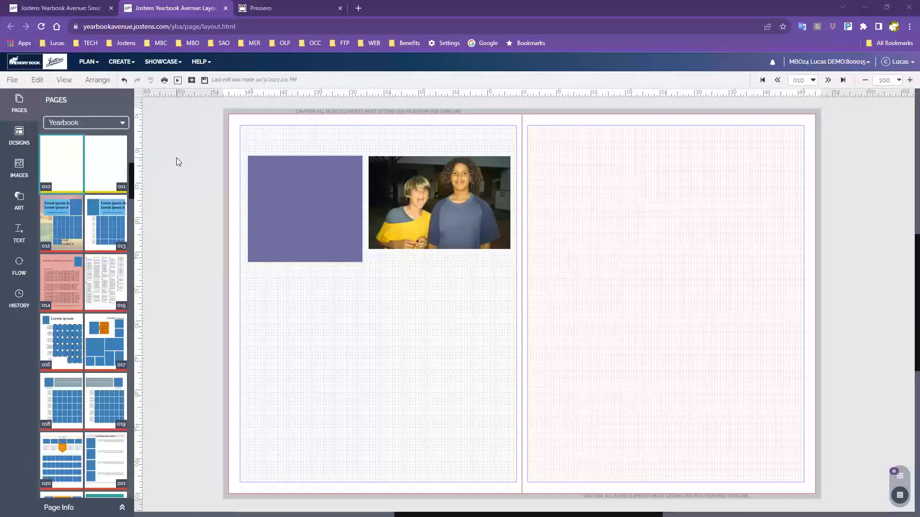
click(121, 62)
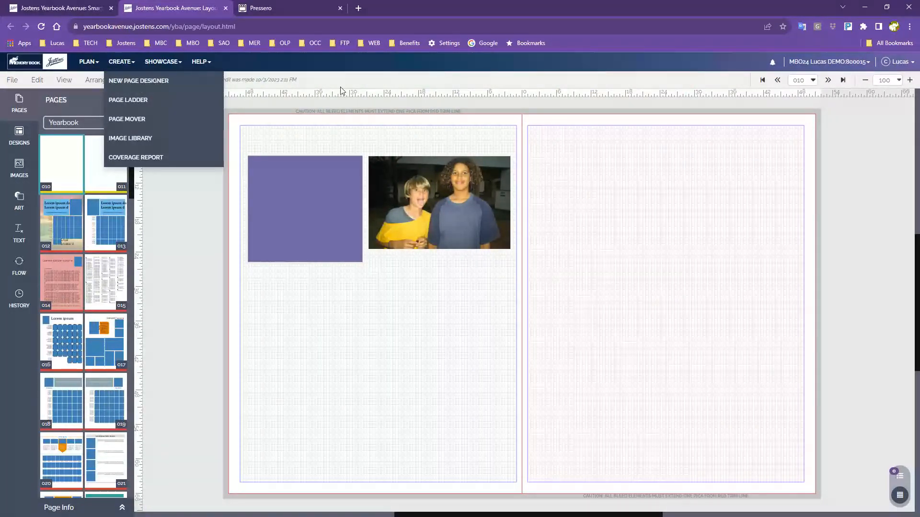
click(555, 366)
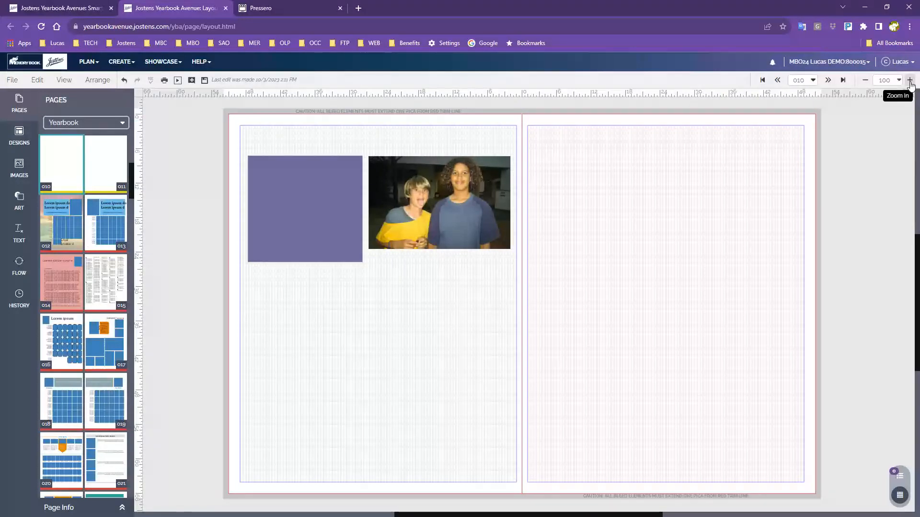
Step: Move the purple square over the upper-left corner of page 010 into the bleed area, and bring it back inside the page margins
click(909, 81)
click(910, 80)
drag(350, 251, 637, 450)
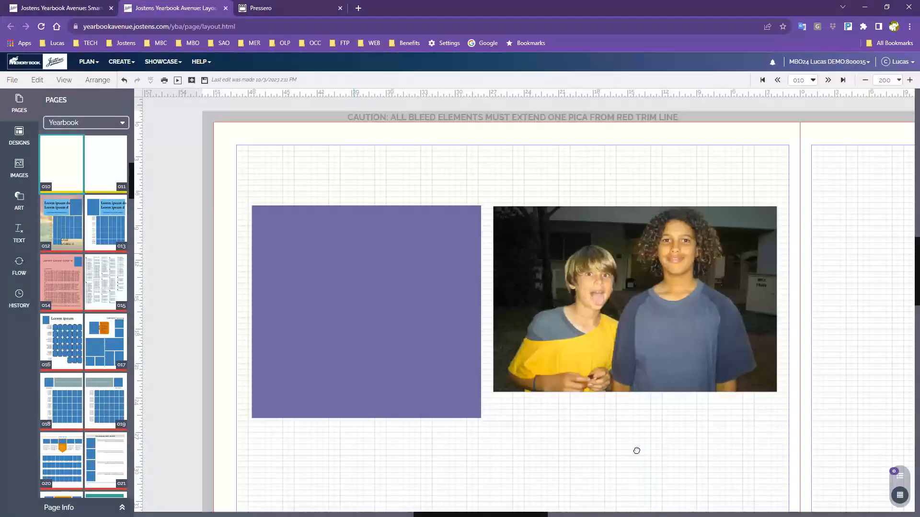
scroll(578, 307, left, 2)
scroll(577, 308, right, 2)
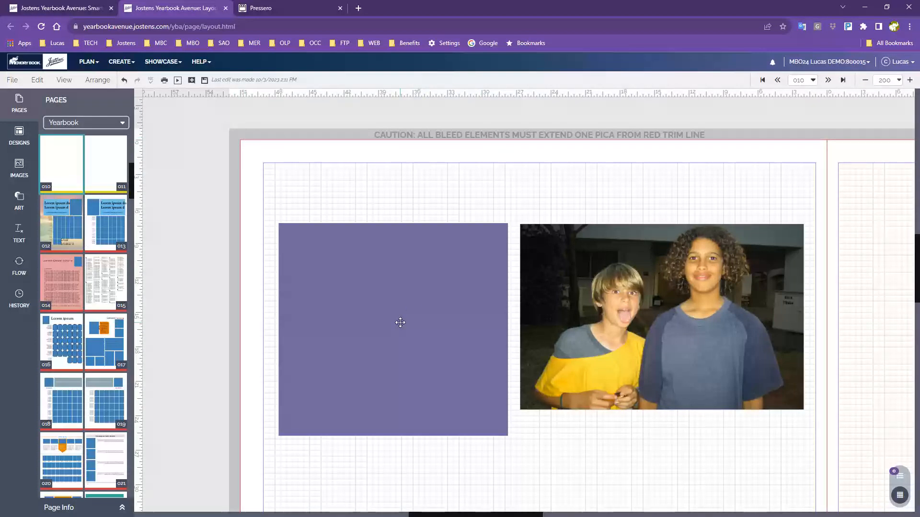
drag(398, 353, 347, 257)
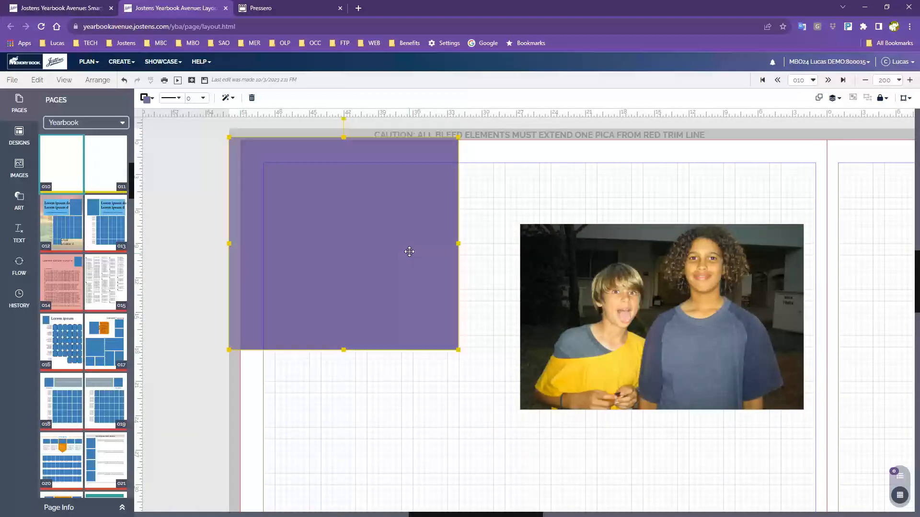
drag(410, 245, 454, 296)
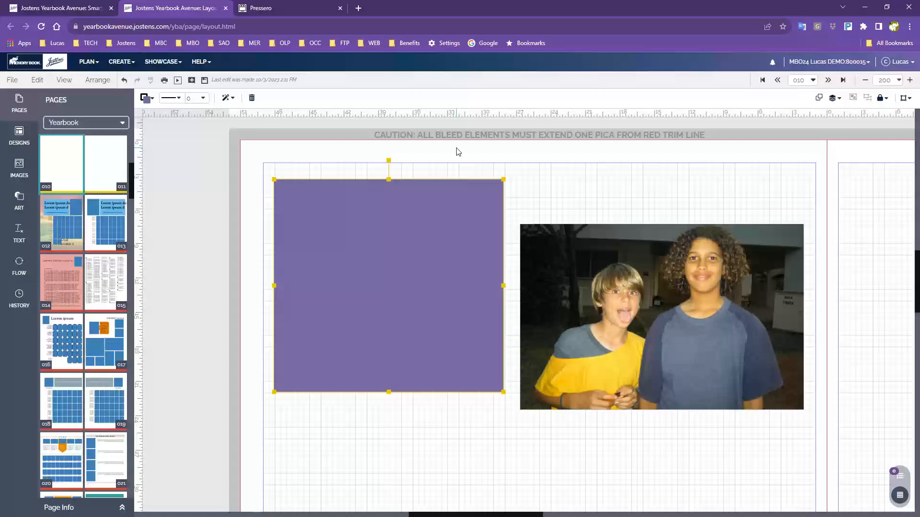
mouse_move(402, 268)
mouse_down()
mouse_move(371, 266)
mouse_move(301, 228)
mouse_move(362, 320)
mouse_move(412, 272)
mouse_move(410, 280)
mouse_up()
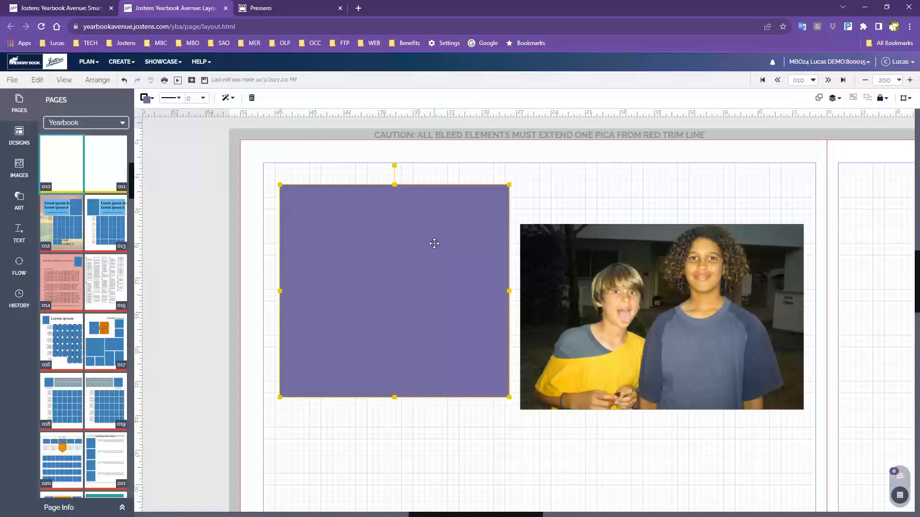
Step: Move the purple square to the bleed line at the page's upper-left corner, and shift its edges onto the red trim line
drag(402, 273, 324, 209)
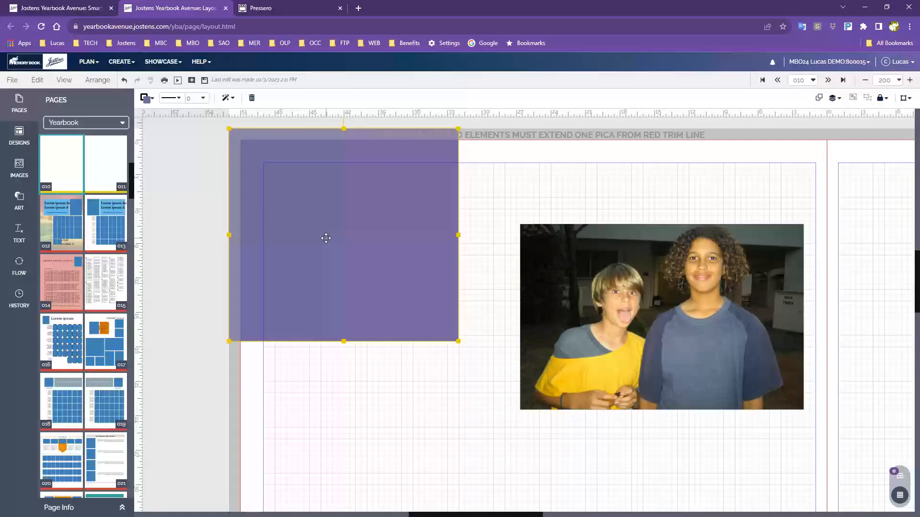
mouse_move(325, 238)
mouse_down()
mouse_move(306, 238)
mouse_move(321, 252)
mouse_up()
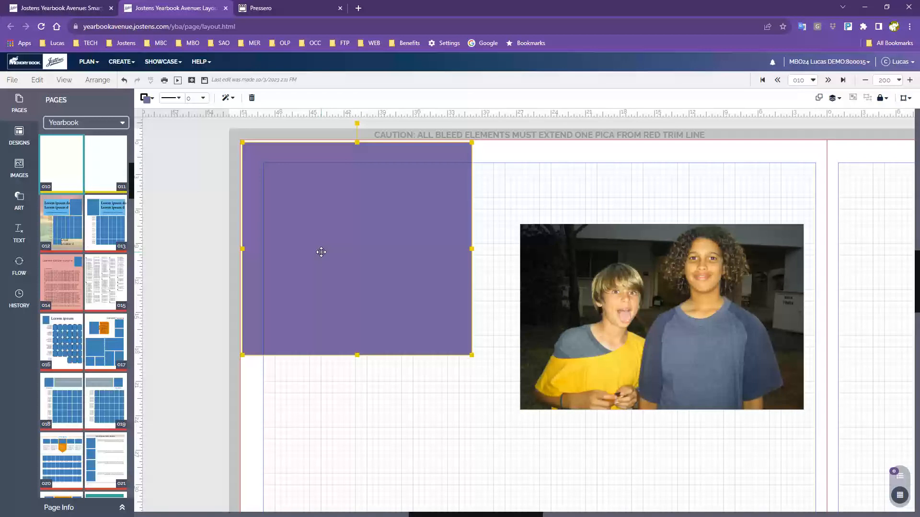
drag(321, 252, 322, 252)
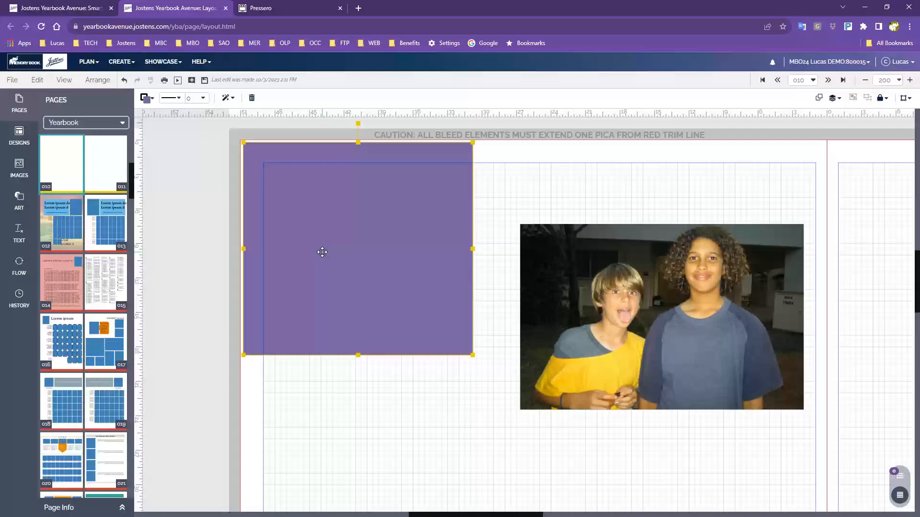
Step: Bring the purple square back to the page margin, and extend it out to the bleed line at the upper-left corner
drag(322, 252, 372, 249)
right_click(330, 261)
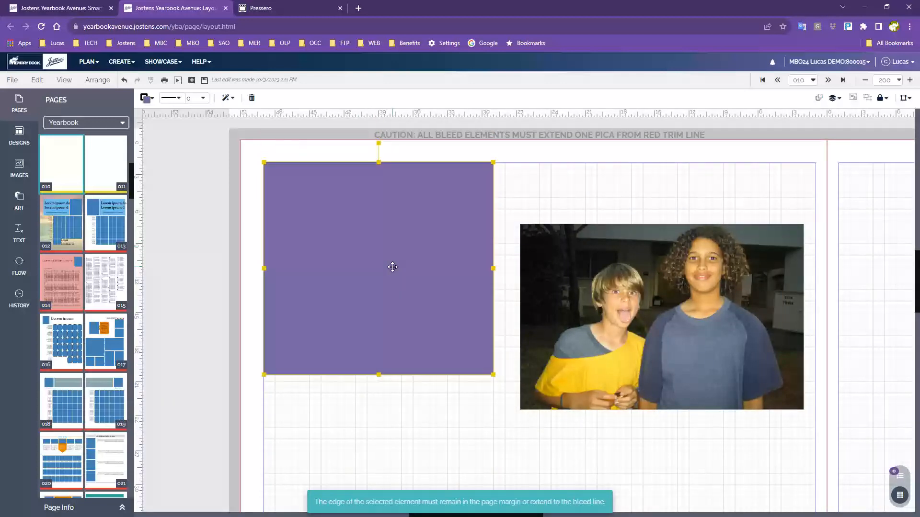
mouse_move(394, 267)
mouse_down()
mouse_move(404, 257)
mouse_move(374, 254)
mouse_move(399, 266)
mouse_up()
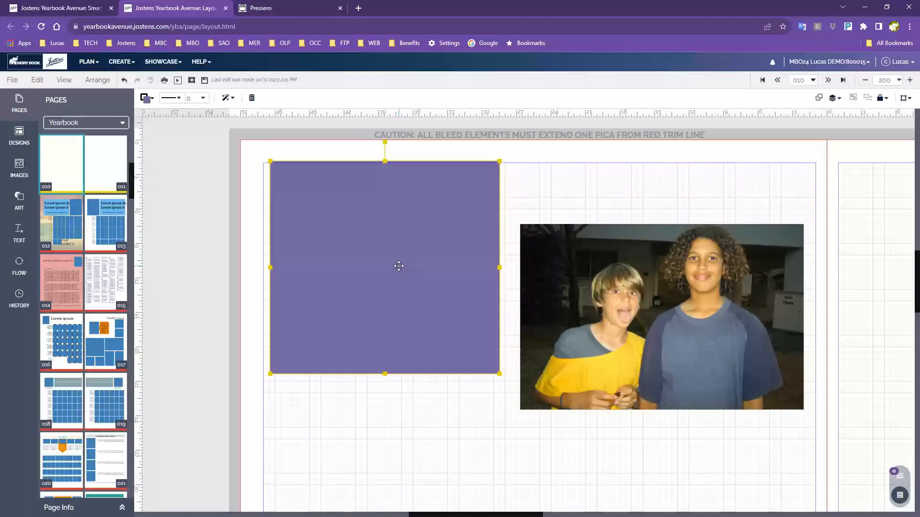
drag(423, 308, 310, 244)
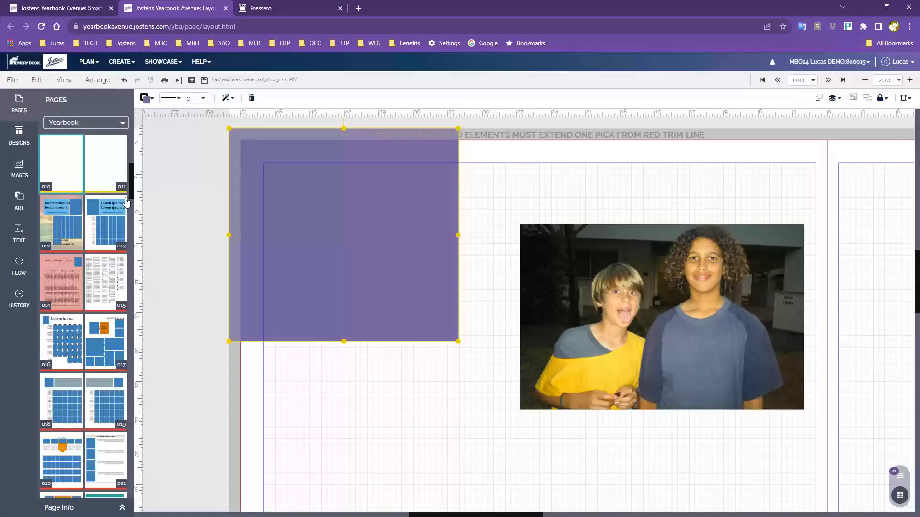
Step: Reposition the photo of the two kids inside the page margins, and extend it to the left bleed line
drag(645, 352, 636, 307)
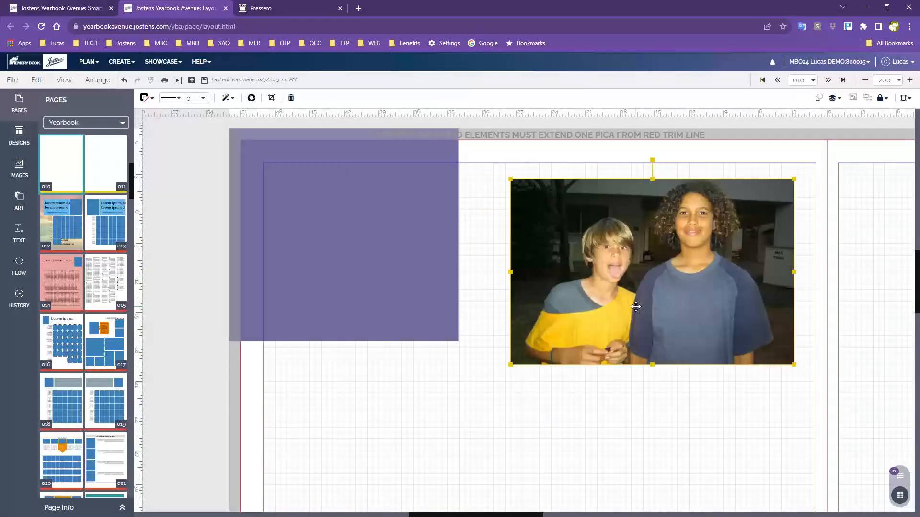
drag(699, 290, 717, 305)
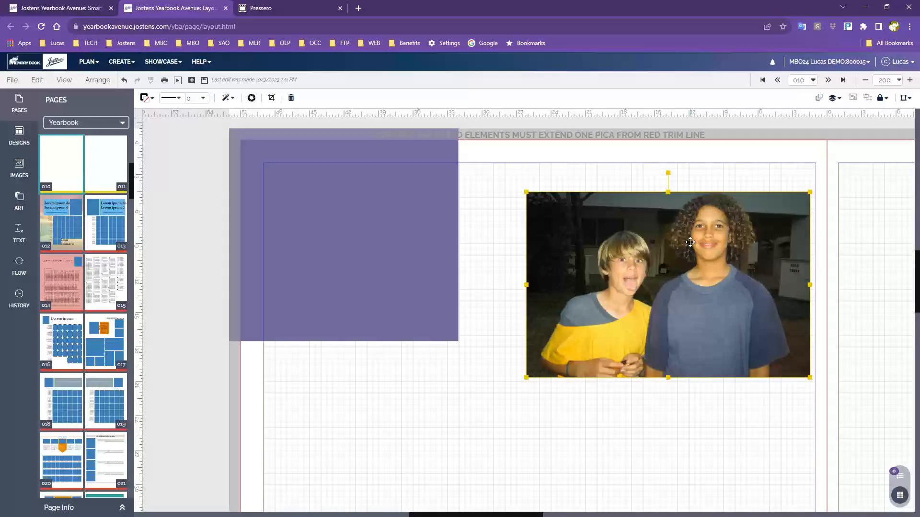
drag(674, 300, 638, 298)
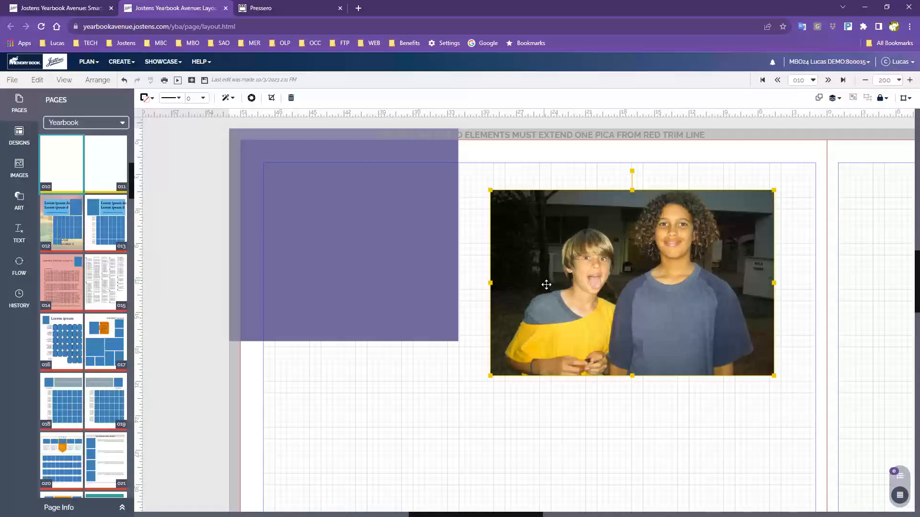
drag(546, 284, 371, 292)
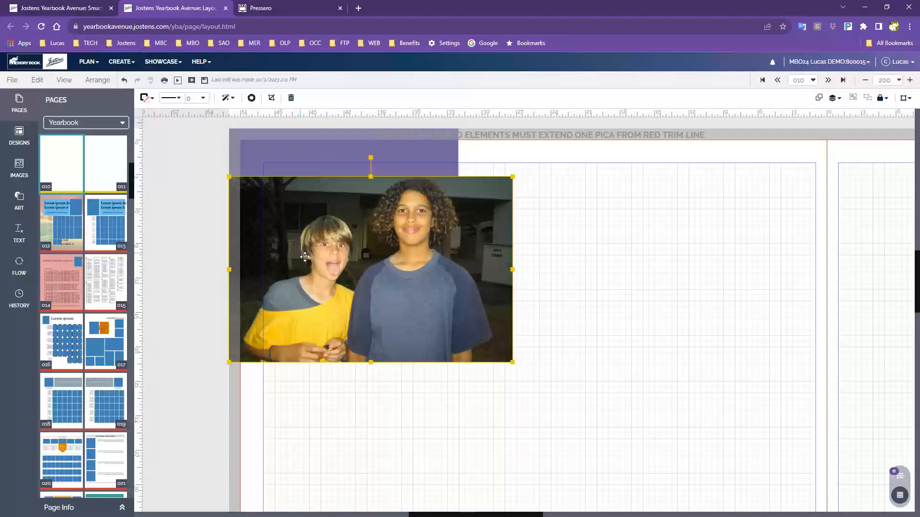
Step: Move the photo against the gutter line between pages 010 and 011, and extend it to the bottom bleed line of page 010
drag(423, 286, 736, 353)
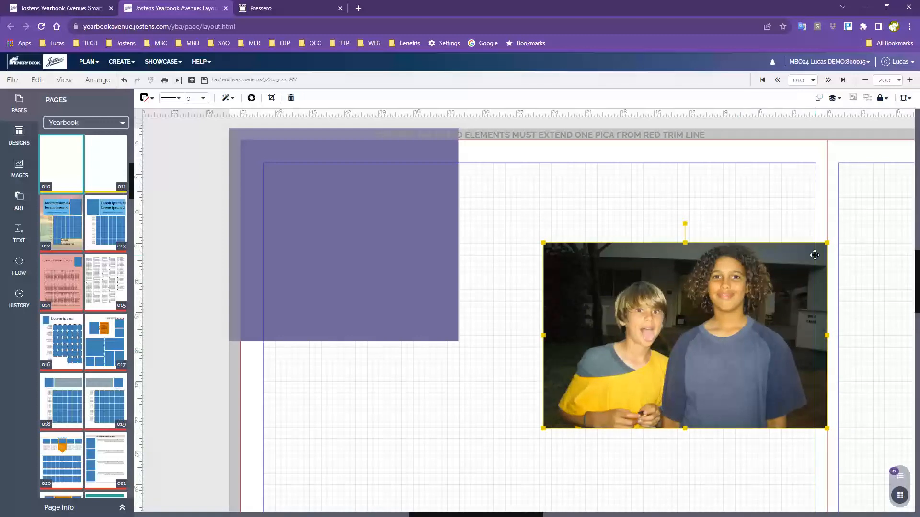
scroll(597, 337, down, 2)
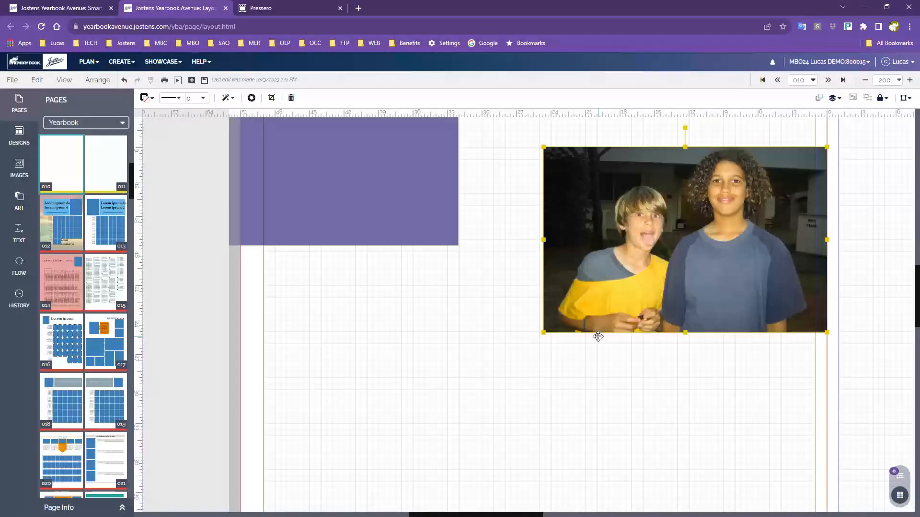
scroll(749, 285, down, 3)
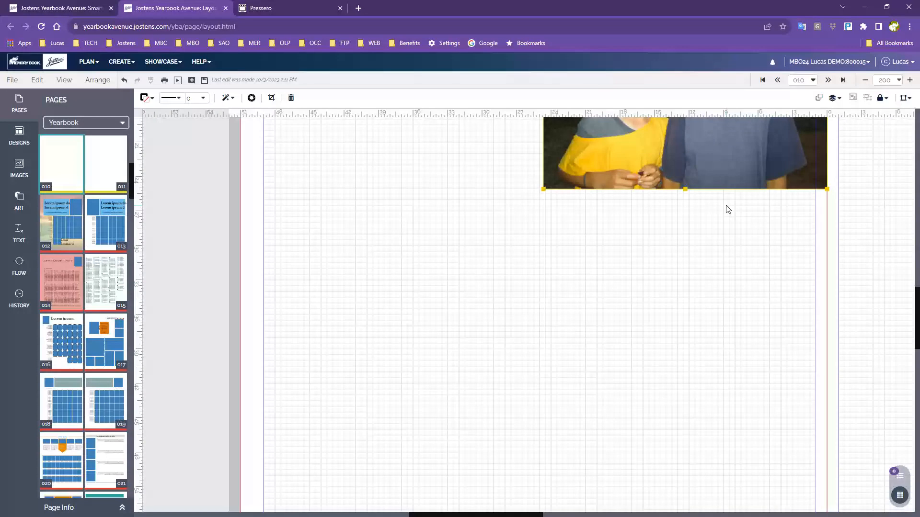
drag(725, 165, 589, 507)
scroll(594, 297, down, 4)
drag(585, 279, 573, 399)
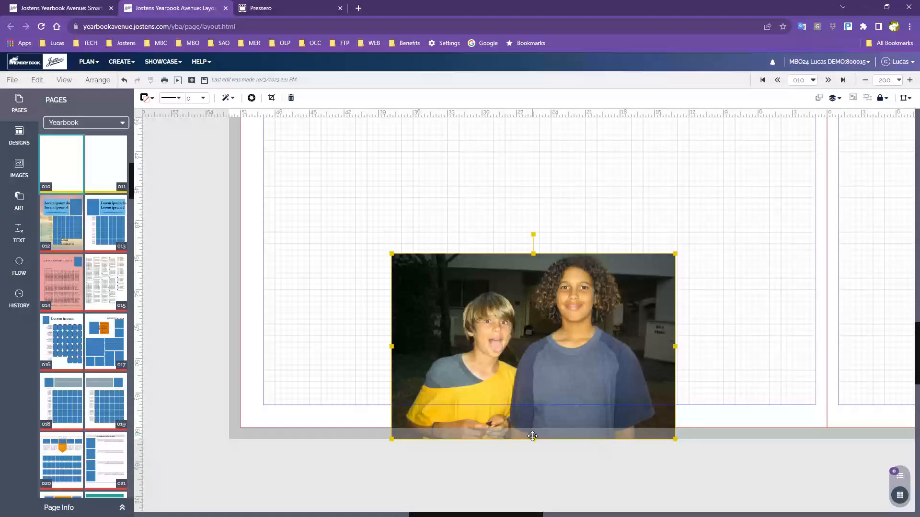
Step: Bring the photo back up inside the page margins, beside the purple square
scroll(700, 360, up, 2)
drag(603, 425, 669, 187)
scroll(622, 359, up, 8)
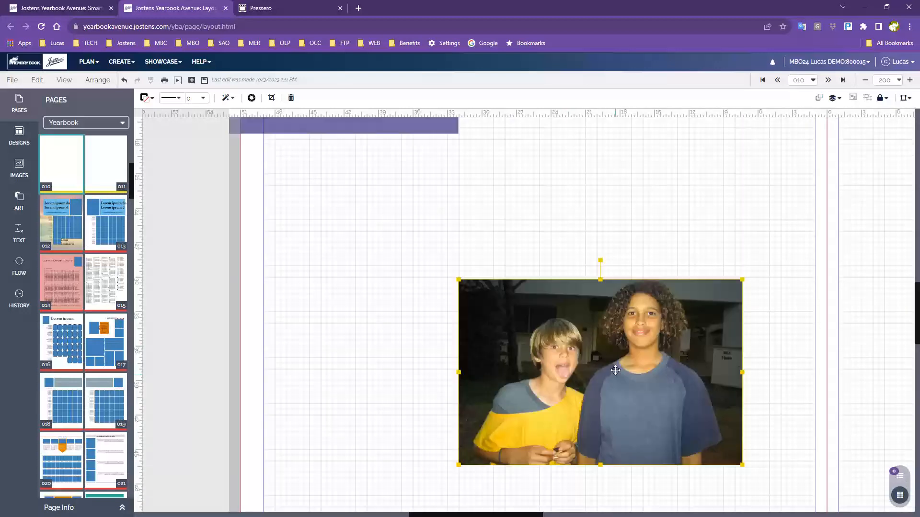
scroll(645, 427, down, 2)
drag(633, 468, 667, 219)
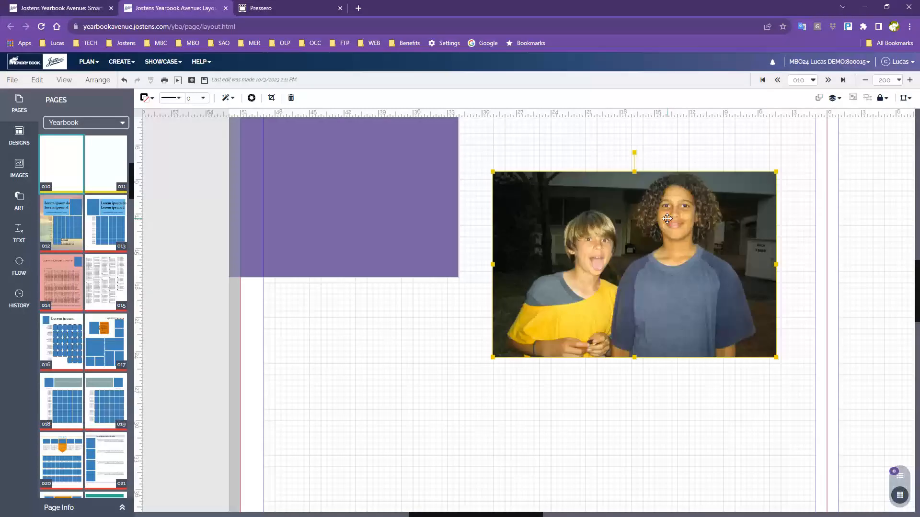
scroll(650, 357, up, 3)
Step: Move the photo back and forth between the top bleed line and the area inside the page margins
drag(670, 379, 664, 276)
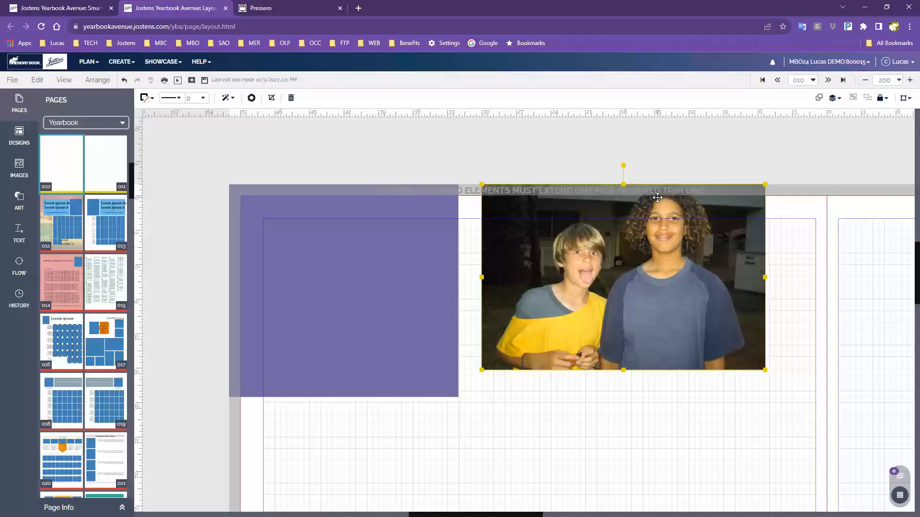
drag(641, 227, 649, 283)
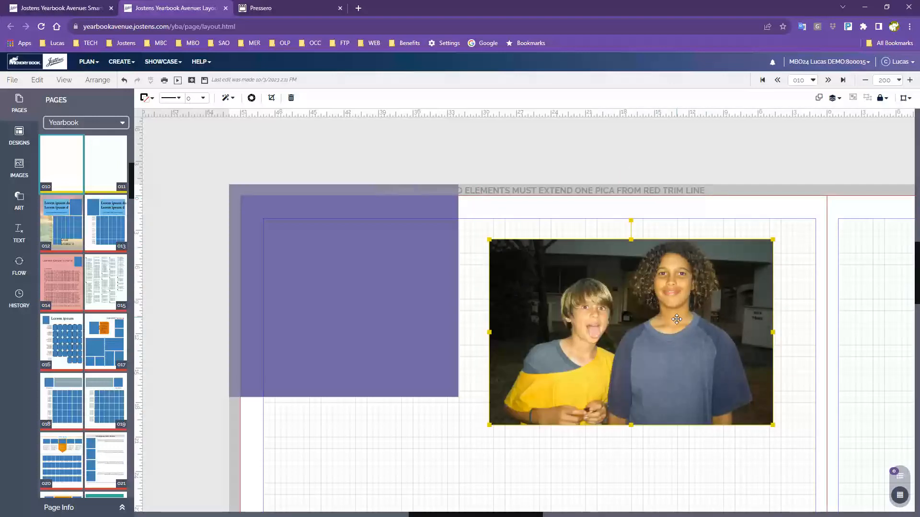
drag(677, 320, 657, 265)
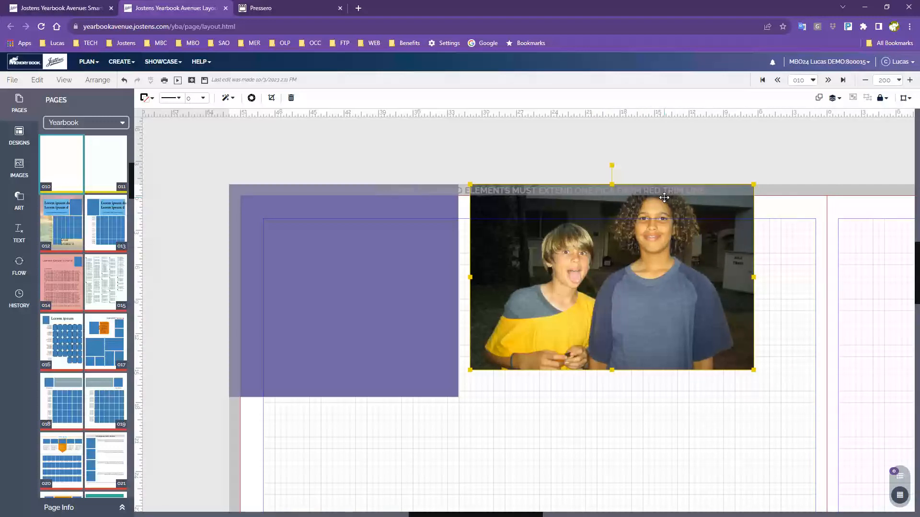
drag(685, 307, 681, 369)
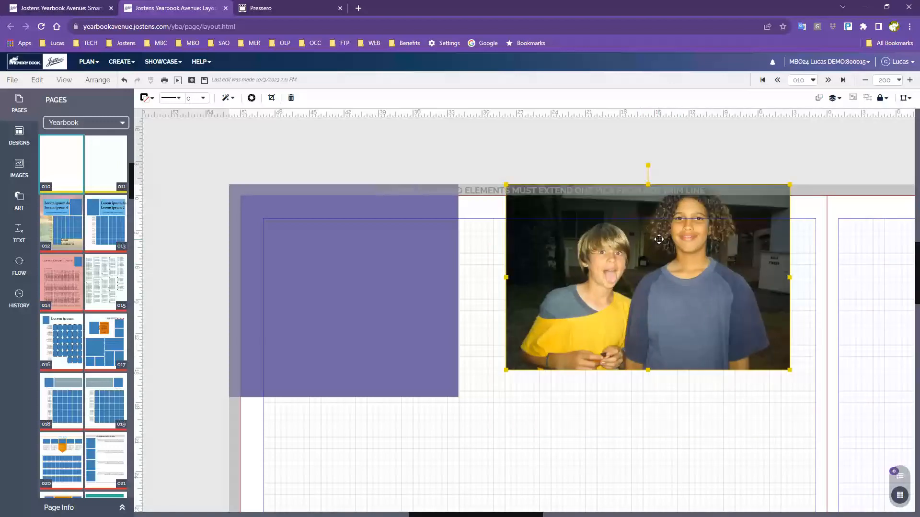
Step: Extend the photo to the top bleed line, and pull it down to the page's top margin
drag(645, 310, 658, 238)
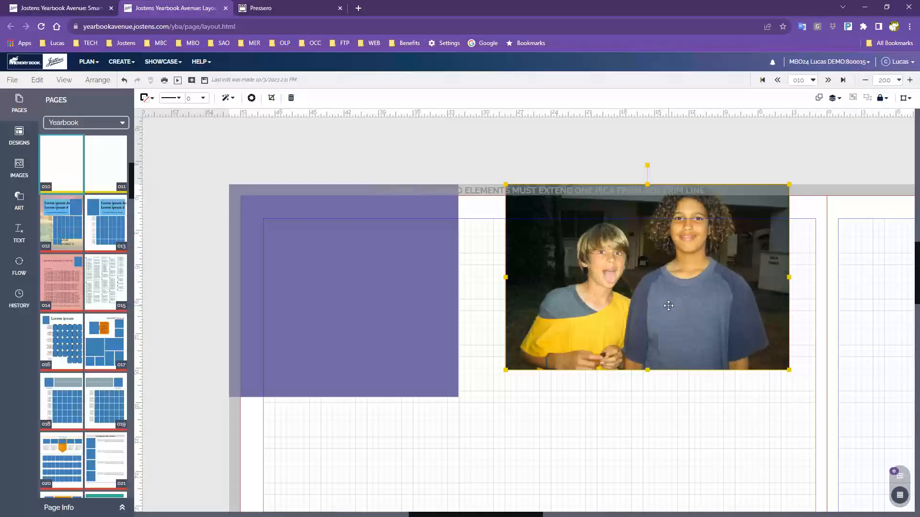
drag(668, 306, 667, 326)
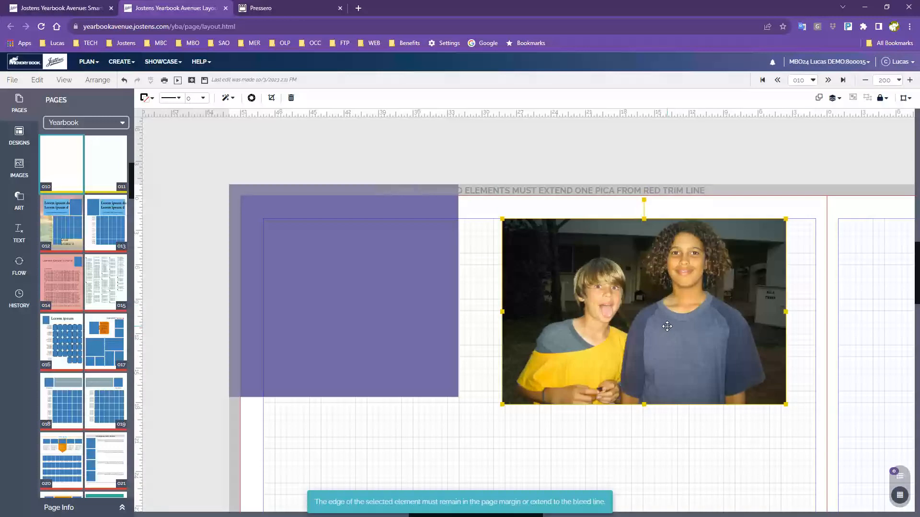
scroll(667, 327, up, 1)
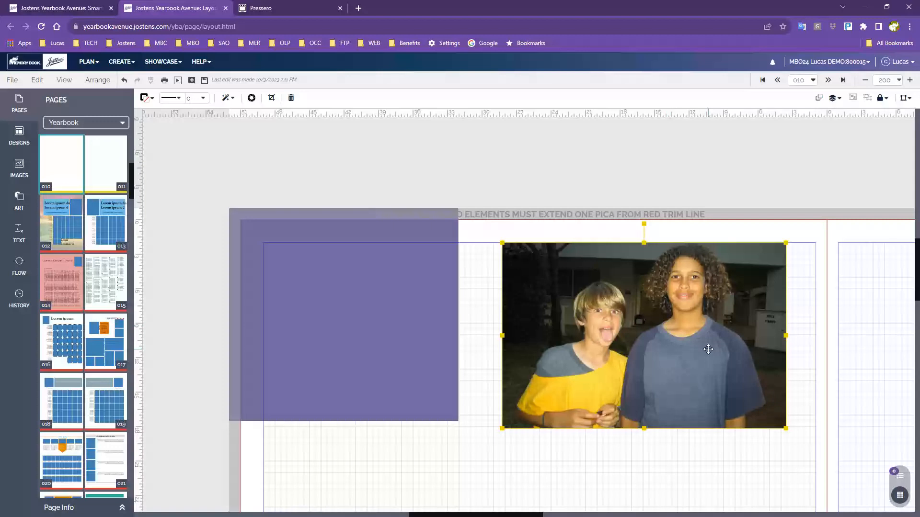
scroll(660, 335, down, 2)
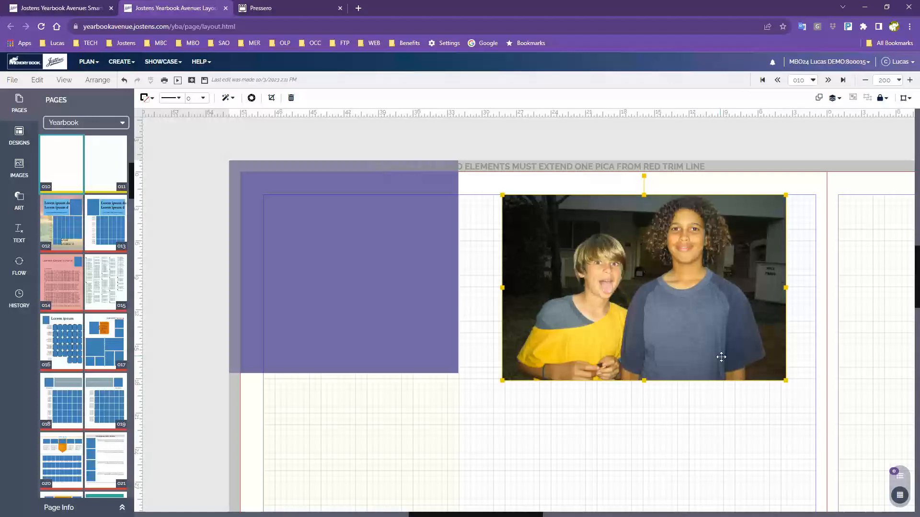
Step: Place the photo and the purple square back inside the margins of page 010, with the square against the left margin
drag(722, 355, 716, 417)
scroll(718, 414, down, 4)
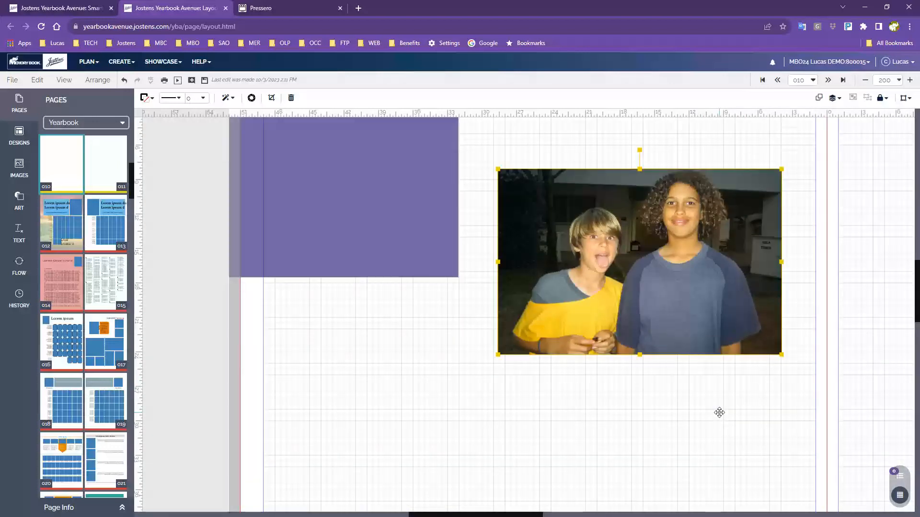
scroll(719, 412, up, 1)
drag(661, 305, 661, 294)
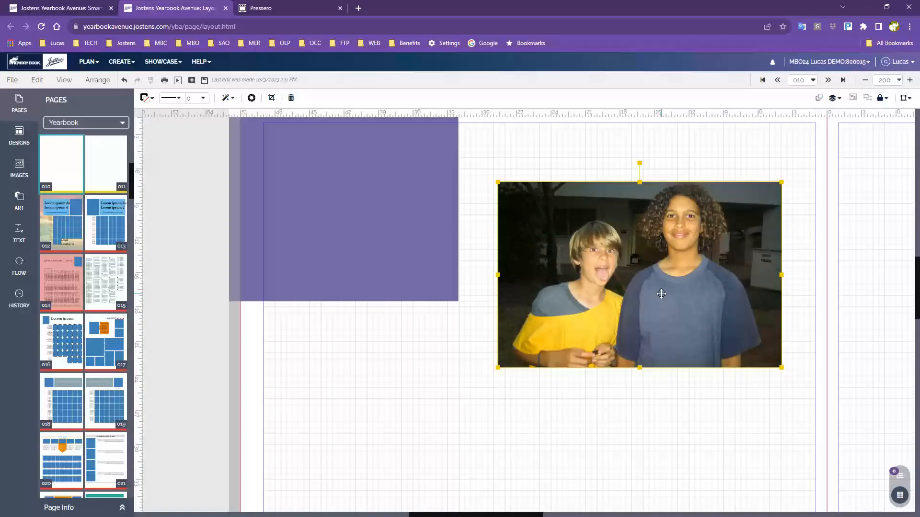
scroll(661, 294, up, 3)
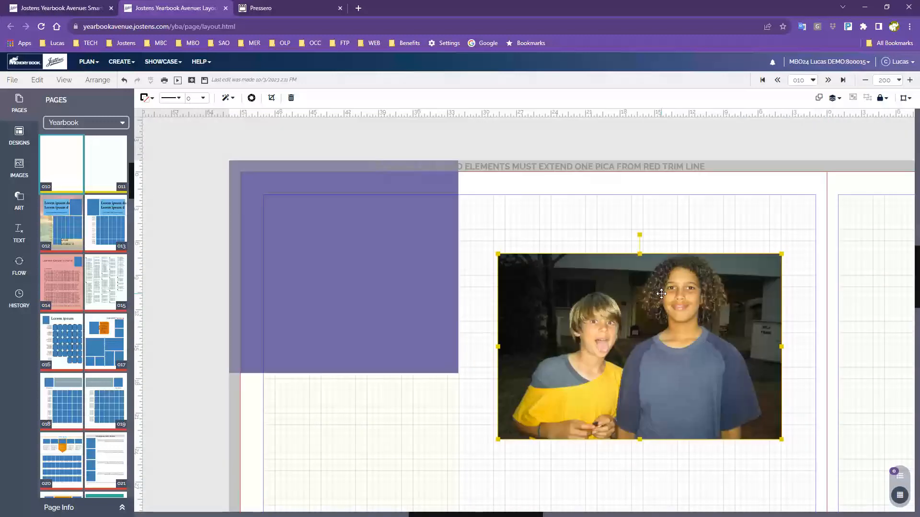
drag(349, 277, 374, 327)
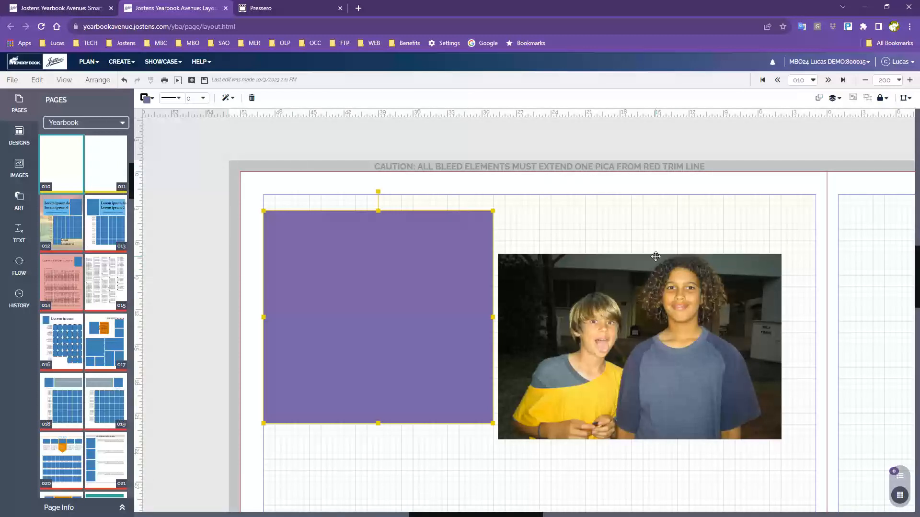
Step: Delete the photo and the purple square from page 010
click(671, 345)
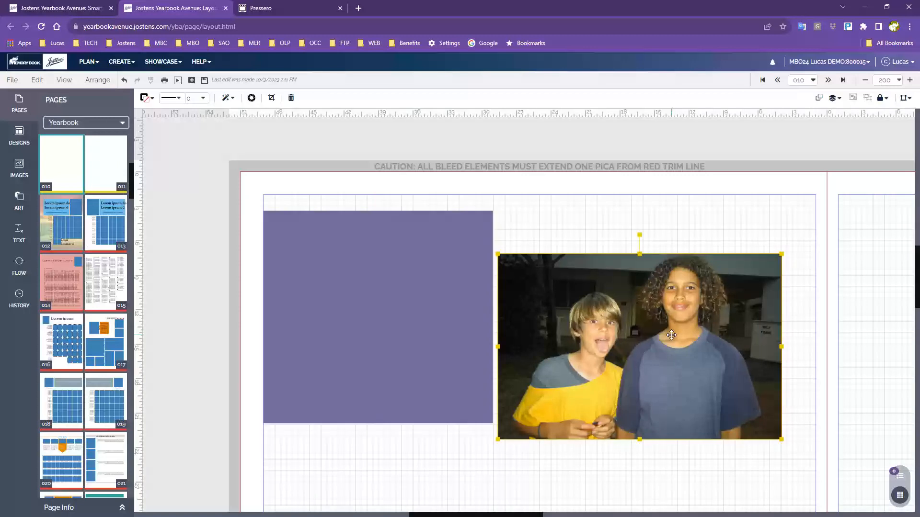
key(Delete)
key(Delete)
click(353, 304)
key(Delete)
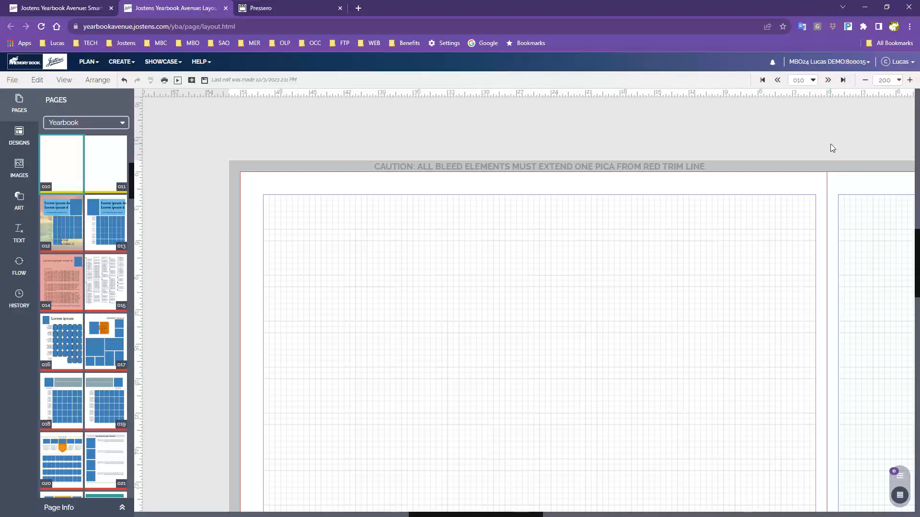
Step: Enlarge the browser's page zoom to 175%
click(910, 27)
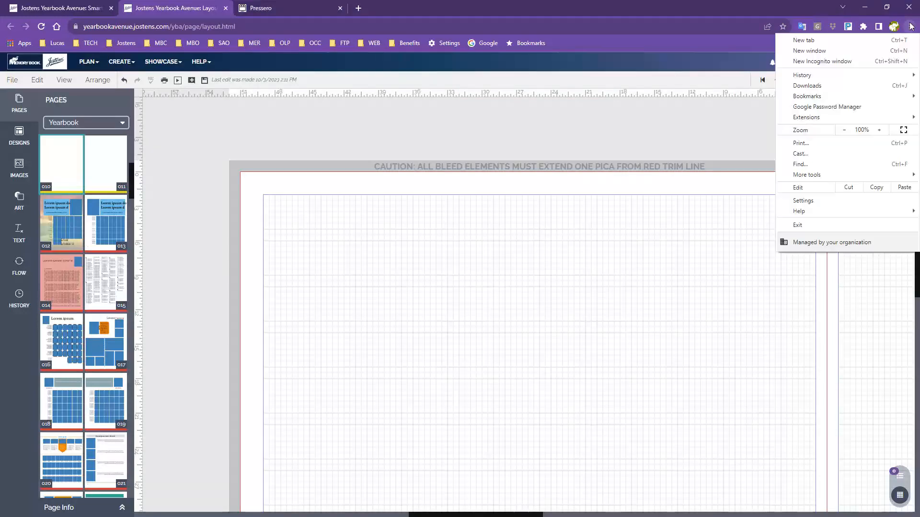
click(879, 130)
click(884, 131)
click(883, 132)
click(884, 132)
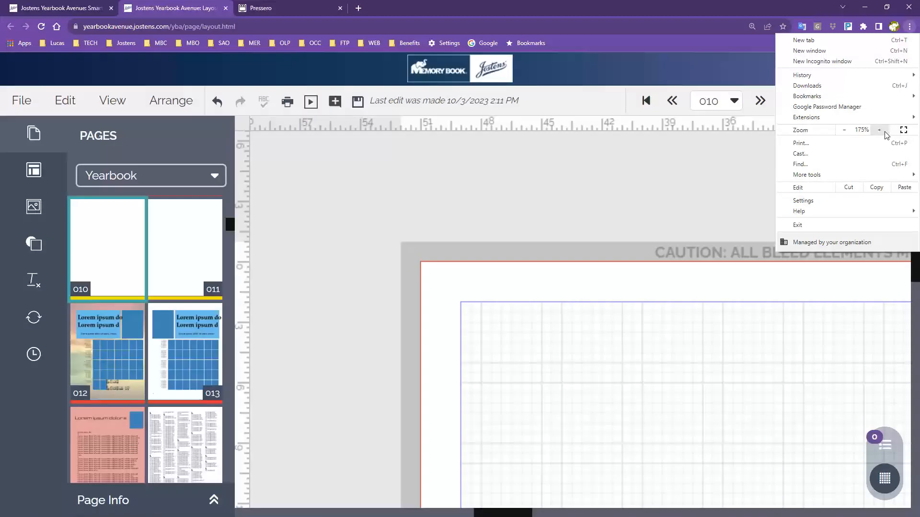
click(682, 202)
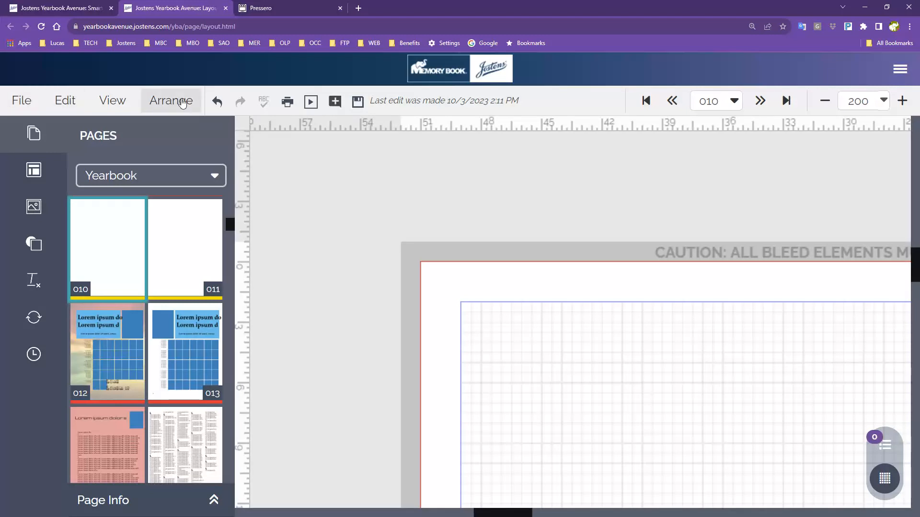
Step: Review the layout editor's file, edit and view commands, including the spelling and the grids and guides options
click(20, 105)
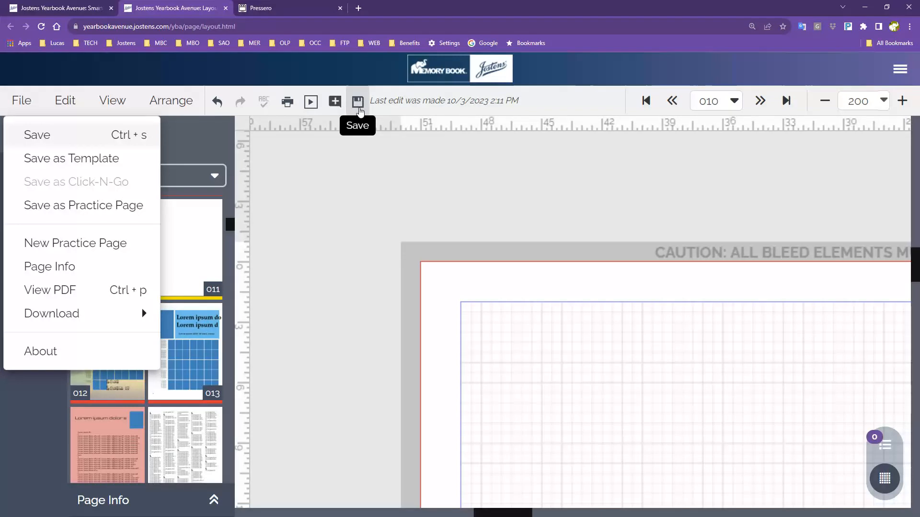
click(360, 112)
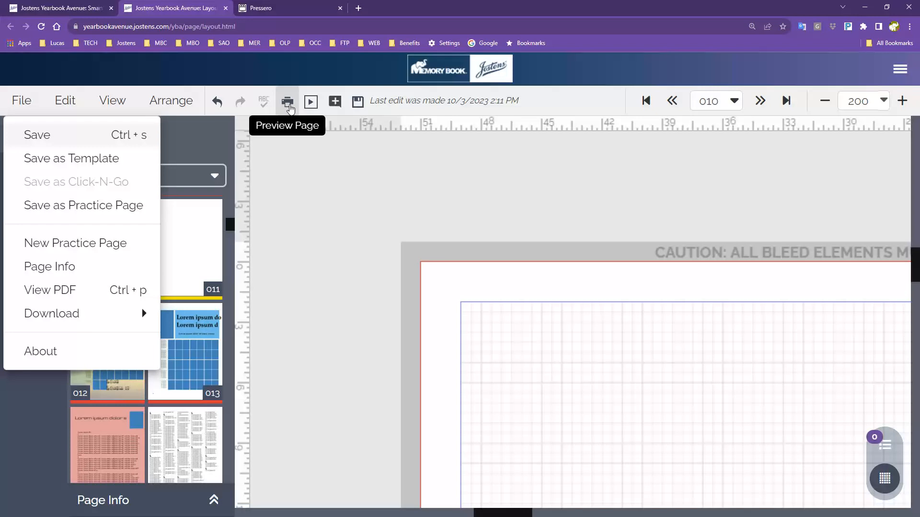
mouse_move(74, 100)
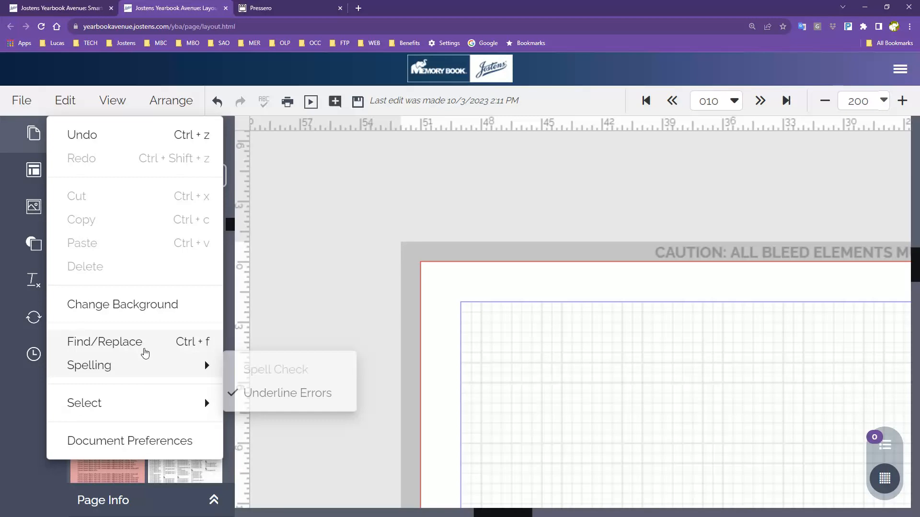
mouse_move(143, 370)
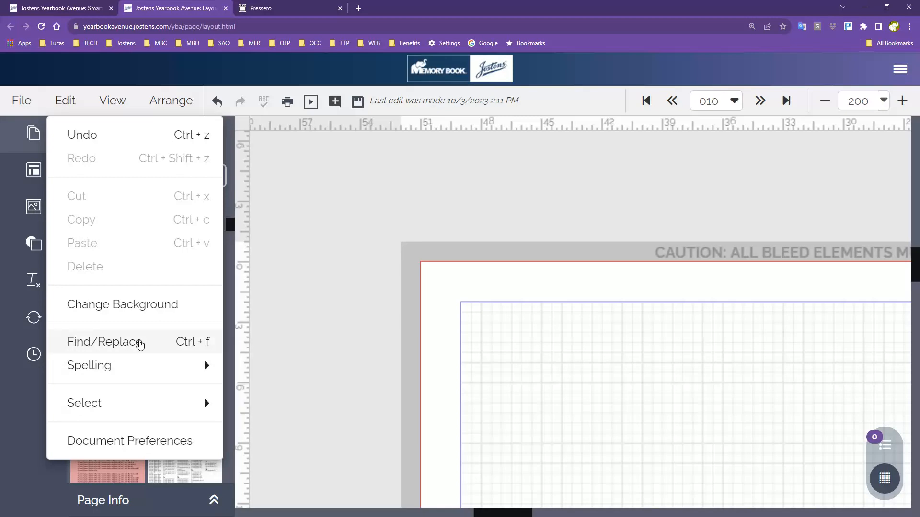
mouse_move(137, 407)
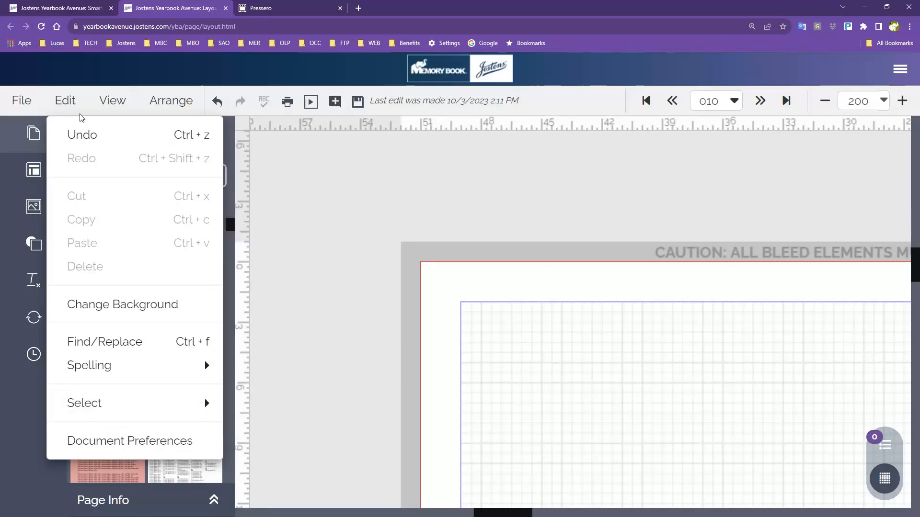
click(107, 111)
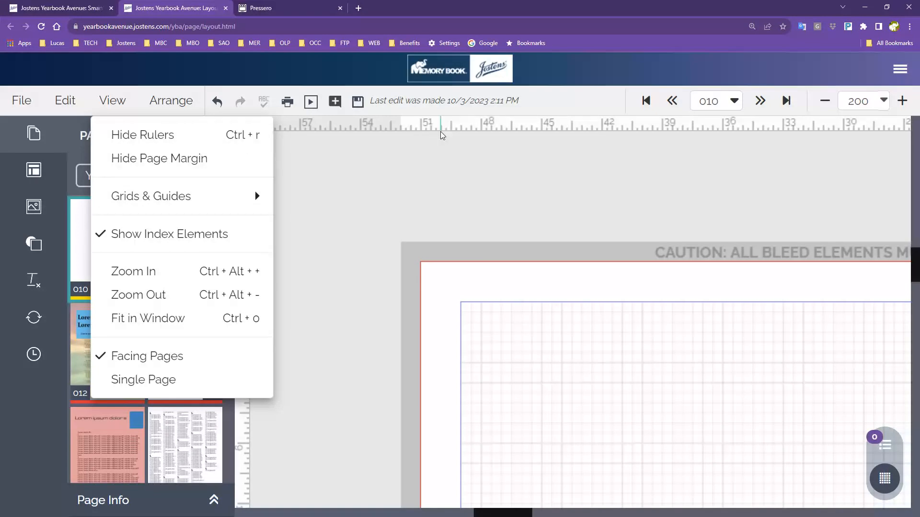
mouse_move(184, 193)
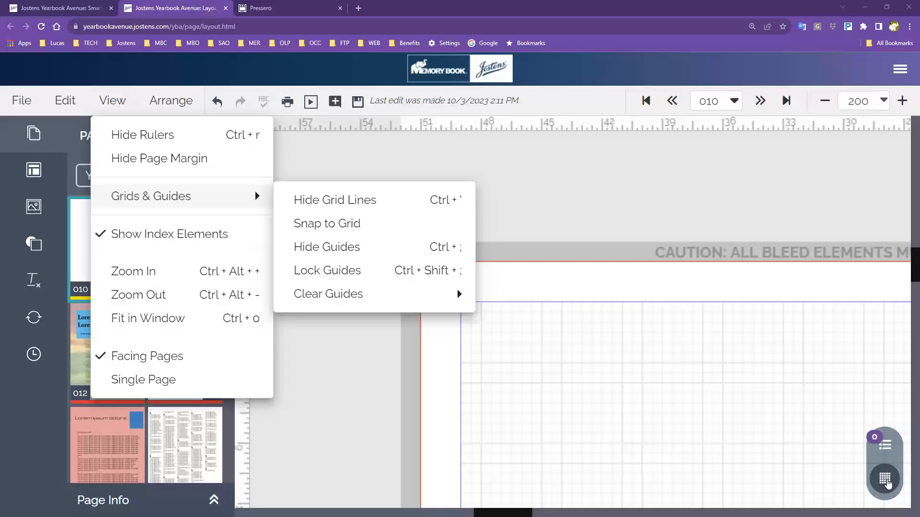
Step: Toggle the page grid lines off and back on
click(886, 483)
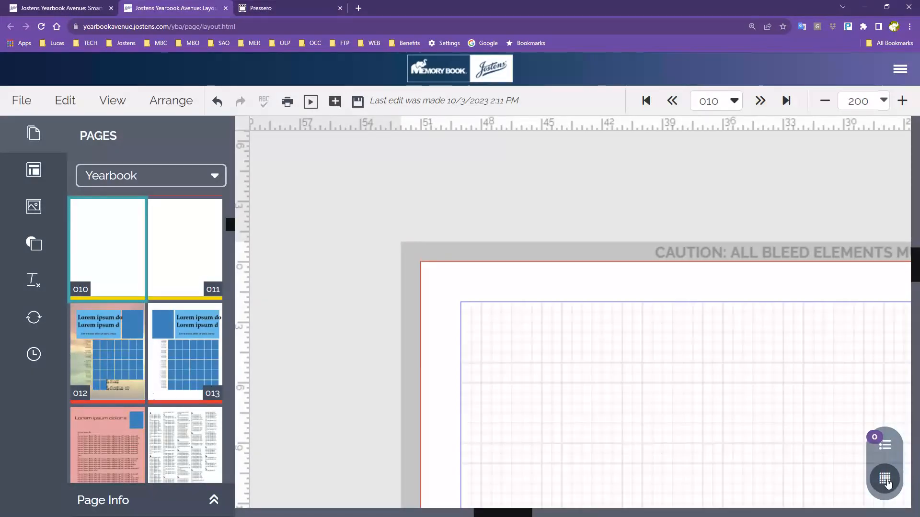
click(887, 483)
click(887, 483)
click(887, 483)
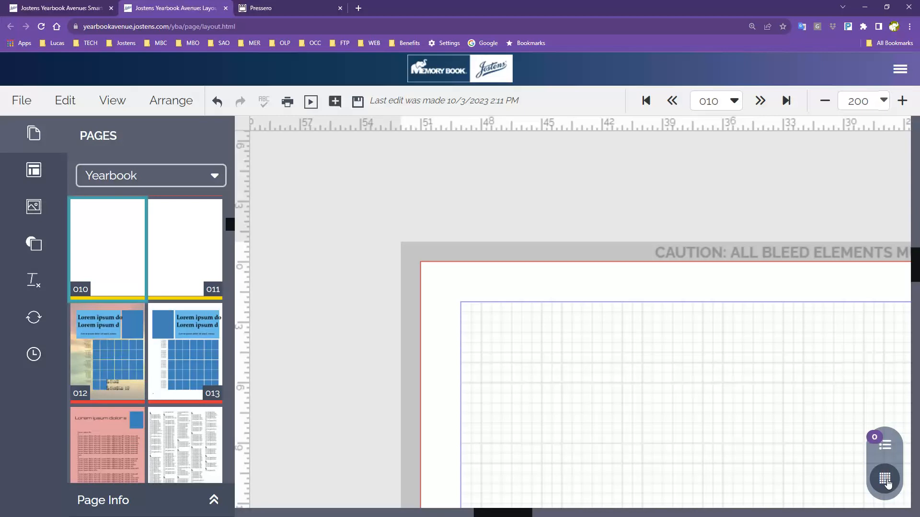
Step: Zoom the layout out to 150% and back to 200%, and fit the whole spread in the window
click(100, 107)
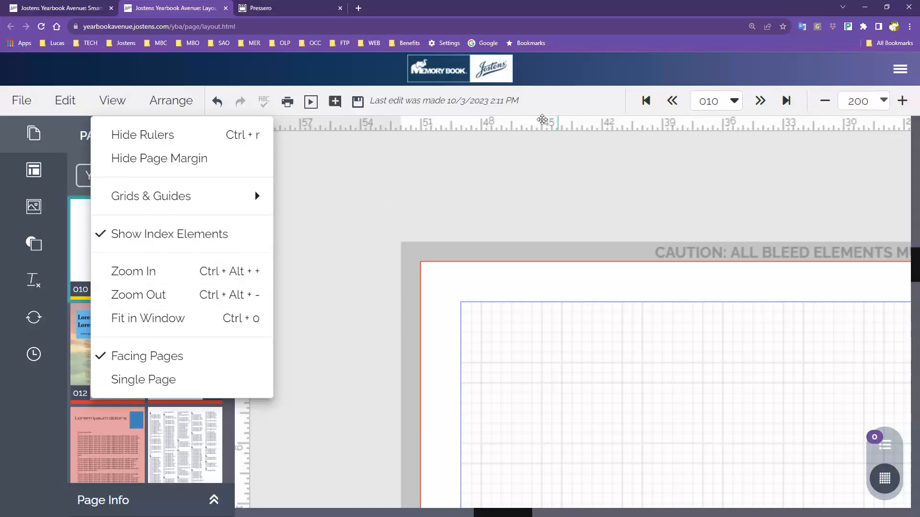
click(825, 103)
click(825, 103)
click(902, 101)
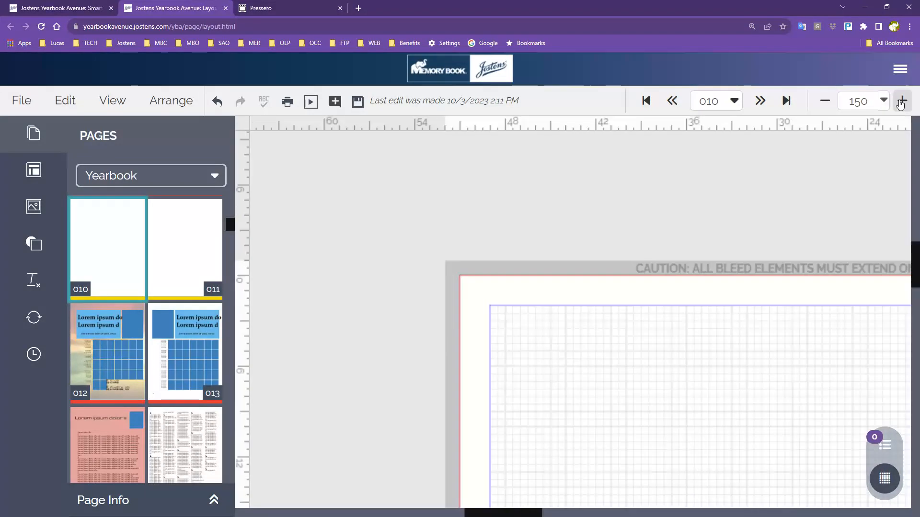
click(901, 101)
click(883, 101)
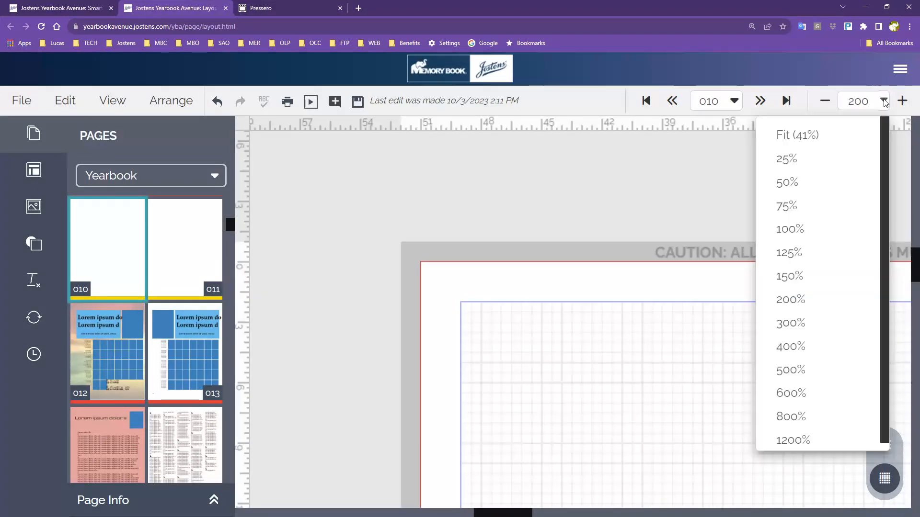
click(791, 137)
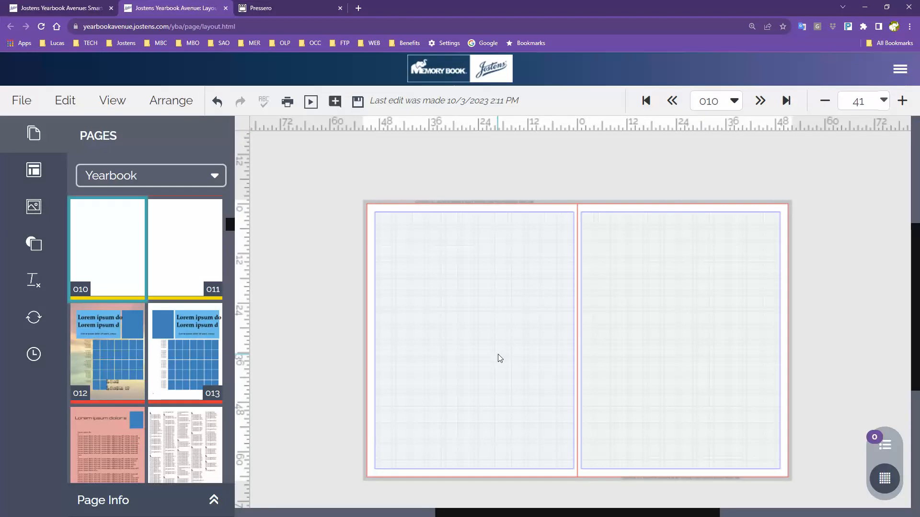
Step: Save the pending page changes and show page 010 in single page view
click(119, 105)
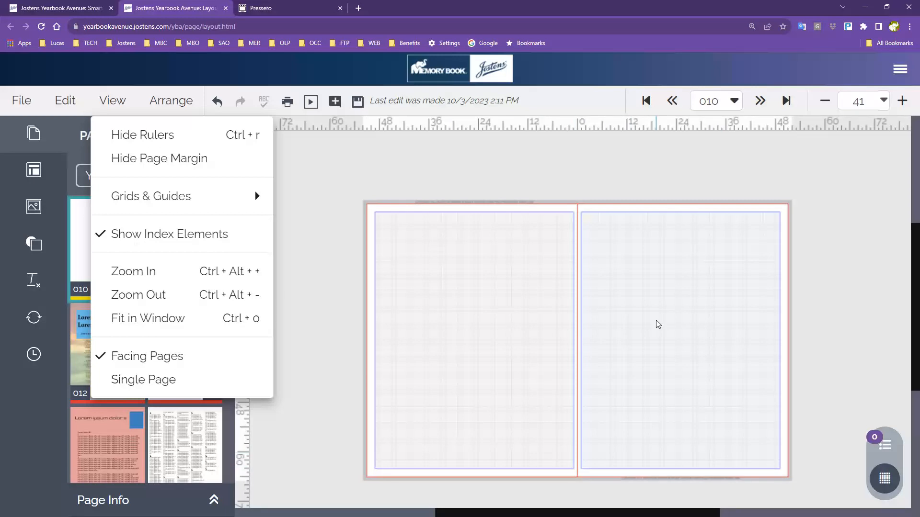
scroll(656, 320, down, 1)
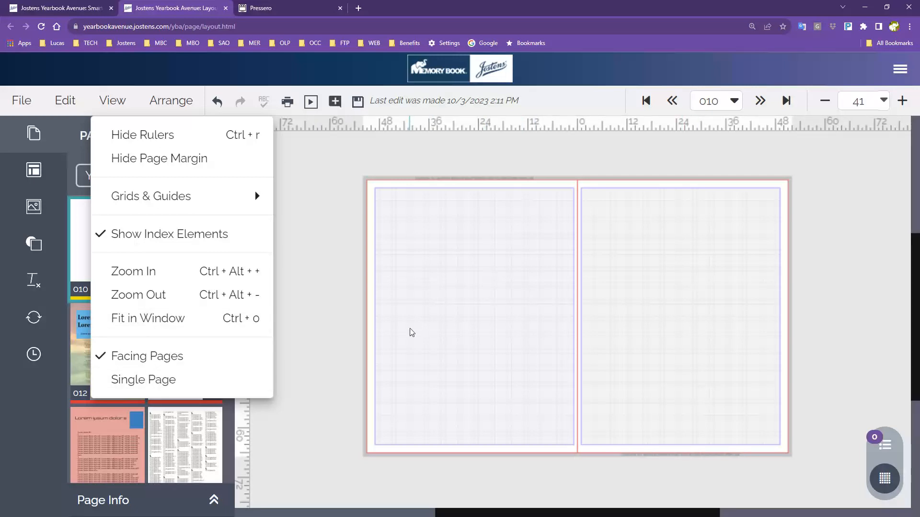
click(143, 382)
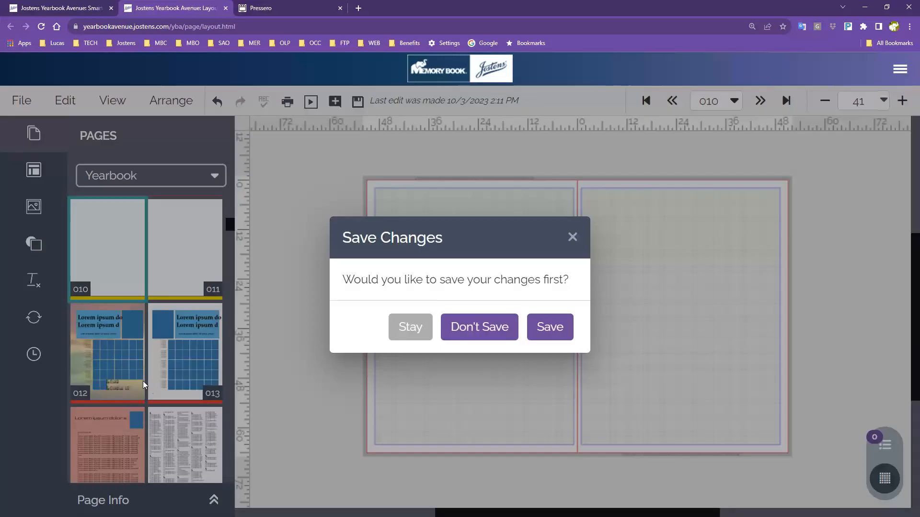
click(549, 338)
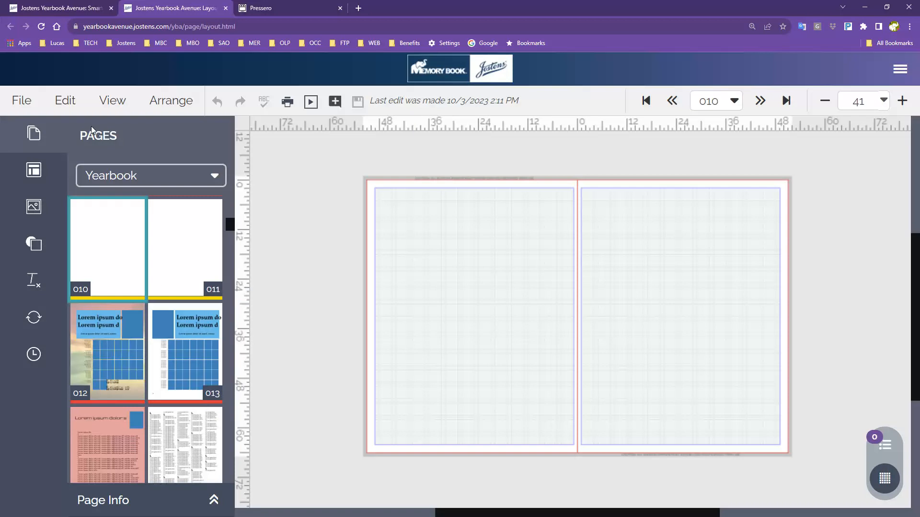
click(113, 100)
click(144, 378)
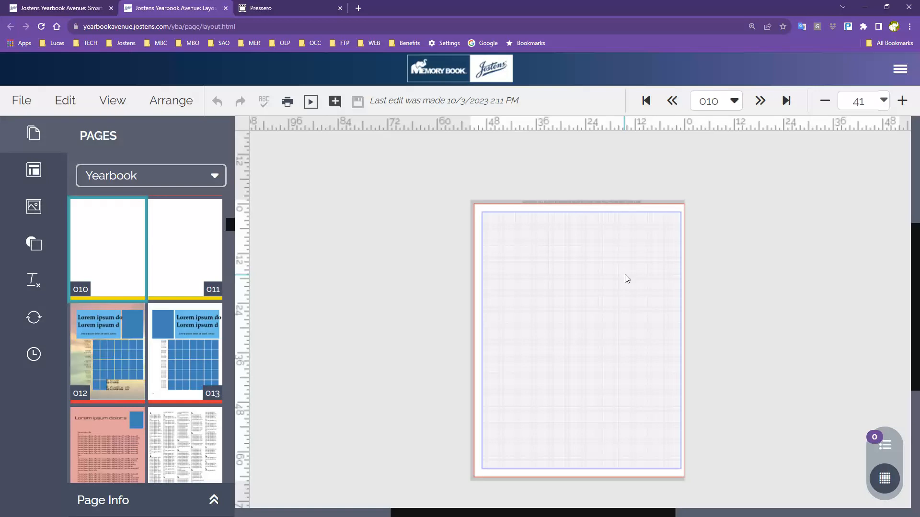
Step: Return the layout to the facing pages view and look over the Arrange commands
click(112, 100)
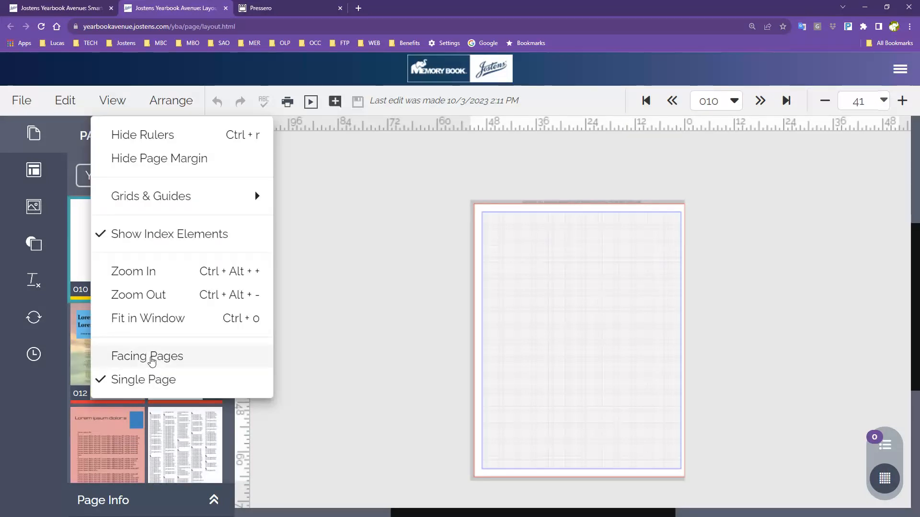
click(151, 361)
mouse_move(210, 349)
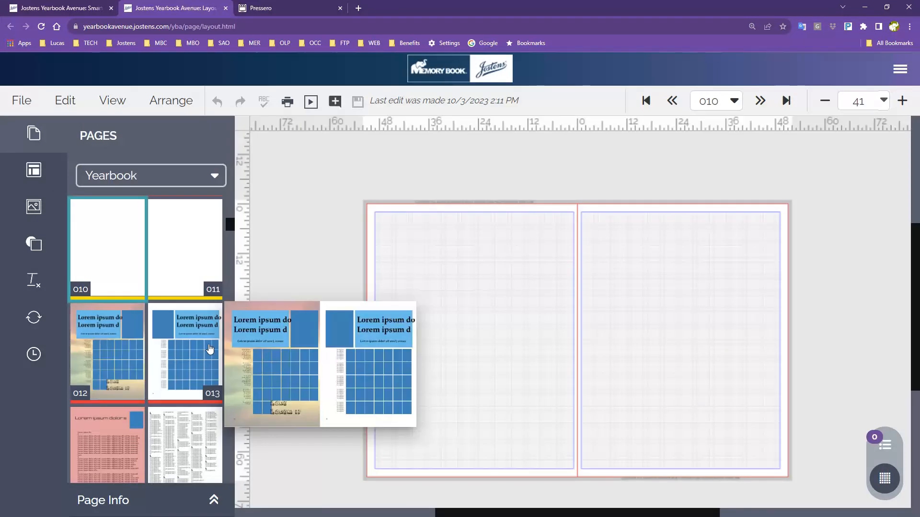
click(170, 101)
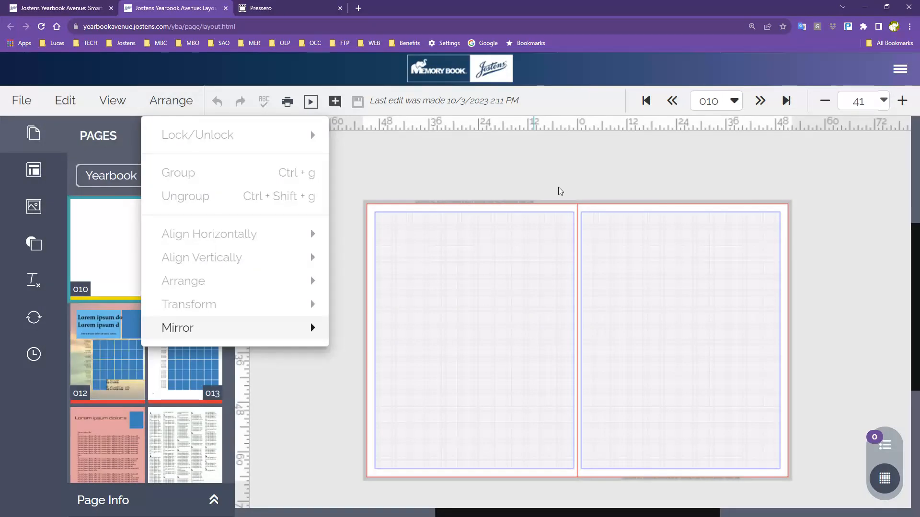
click(507, 162)
Step: Place a square, a circle and a diamond shape on the upper half of page 010
click(34, 244)
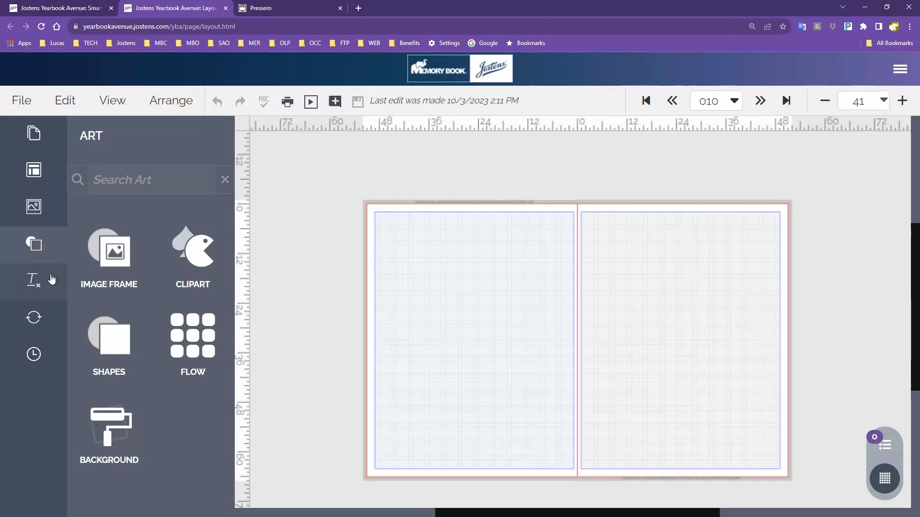
click(108, 343)
drag(106, 420, 433, 309)
drag(194, 420, 487, 329)
mouse_move(107, 491)
mouse_down()
mouse_move(571, 336)
mouse_move(551, 268)
mouse_move(542, 272)
mouse_up()
Step: Fill the diamond with olive gold, the circle with grey-blue and the square with reddish brown from the Classic colors
click(258, 132)
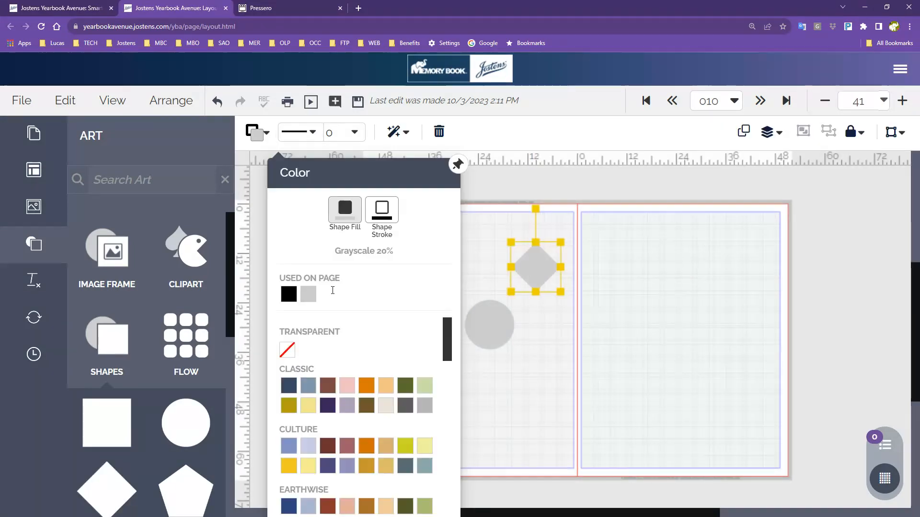
click(290, 407)
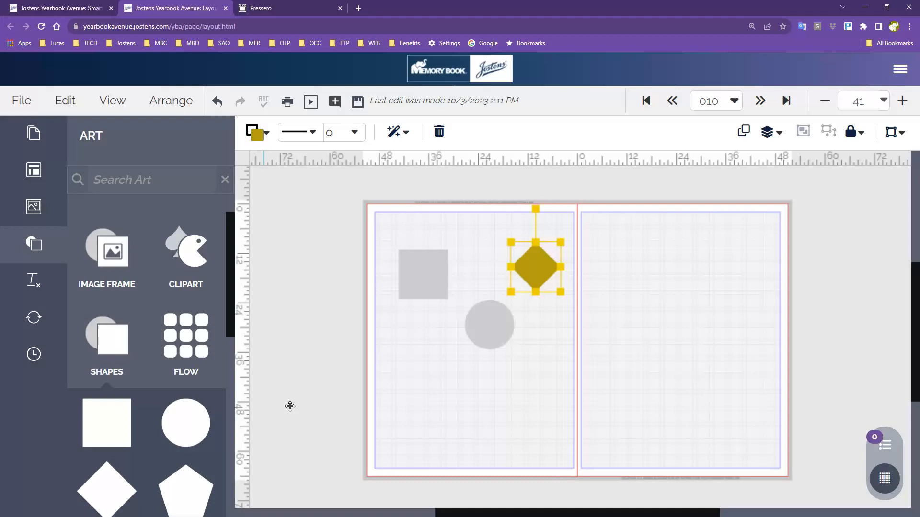
click(491, 330)
click(259, 133)
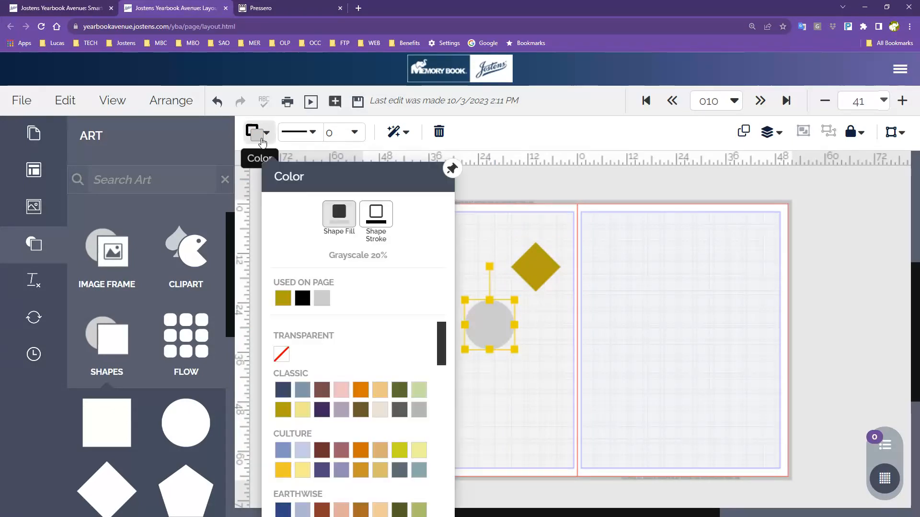
click(301, 392)
click(423, 268)
click(256, 132)
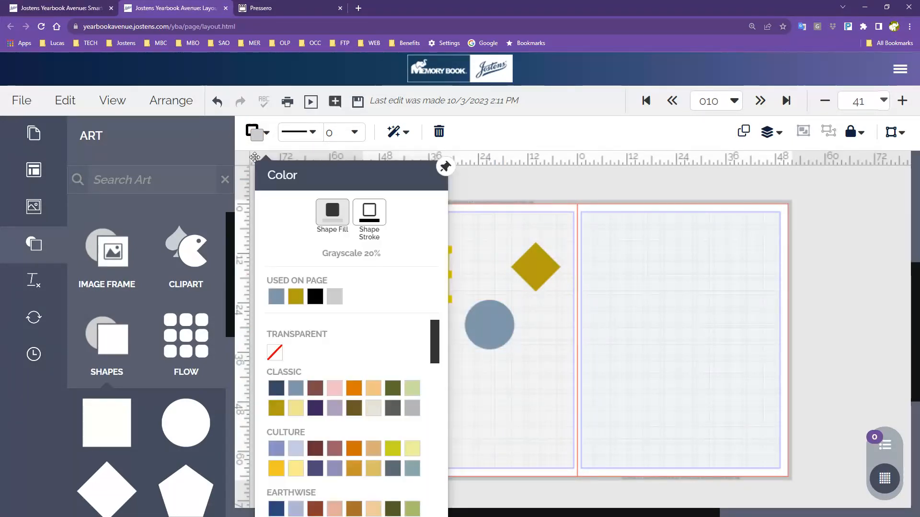
click(314, 388)
click(519, 475)
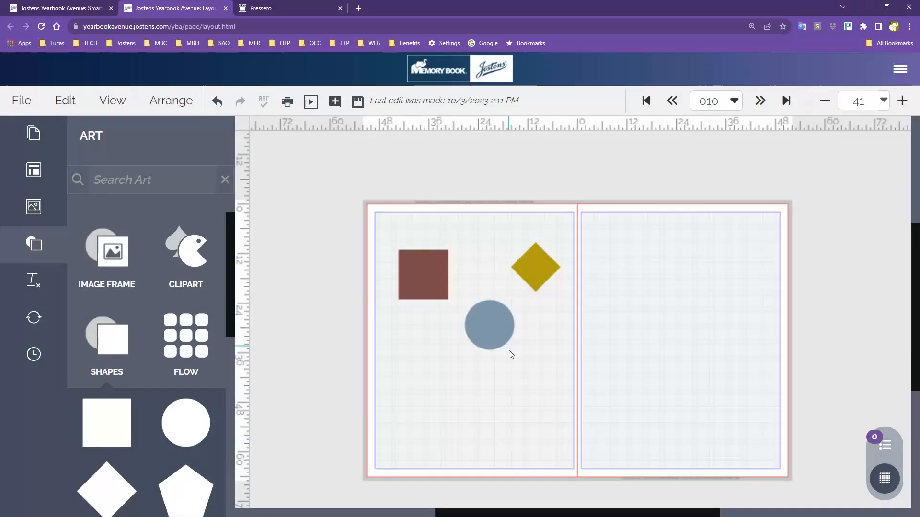
Step: Move the circle slightly up and left, the square slightly down and left, and the diamond slightly down
mouse_move(492, 326)
mouse_down()
mouse_move(484, 301)
mouse_move(479, 314)
mouse_up()
drag(428, 268, 411, 281)
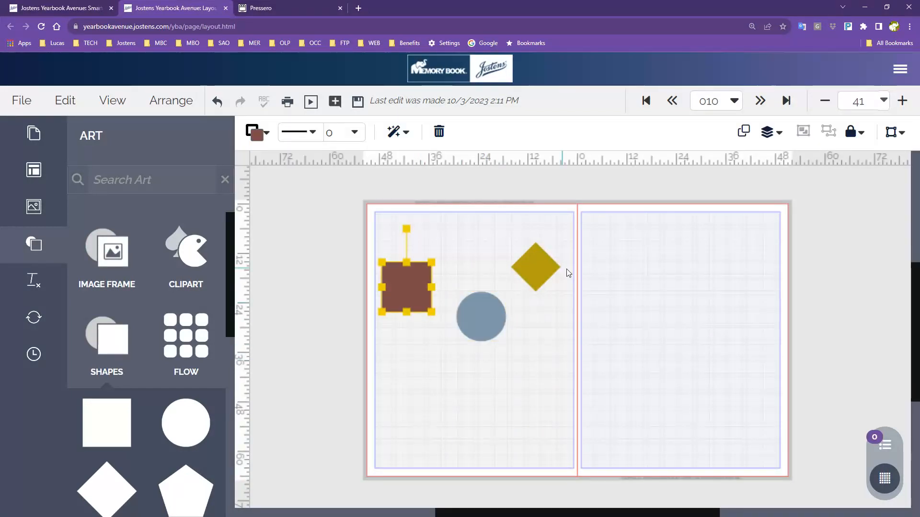
drag(546, 268, 546, 287)
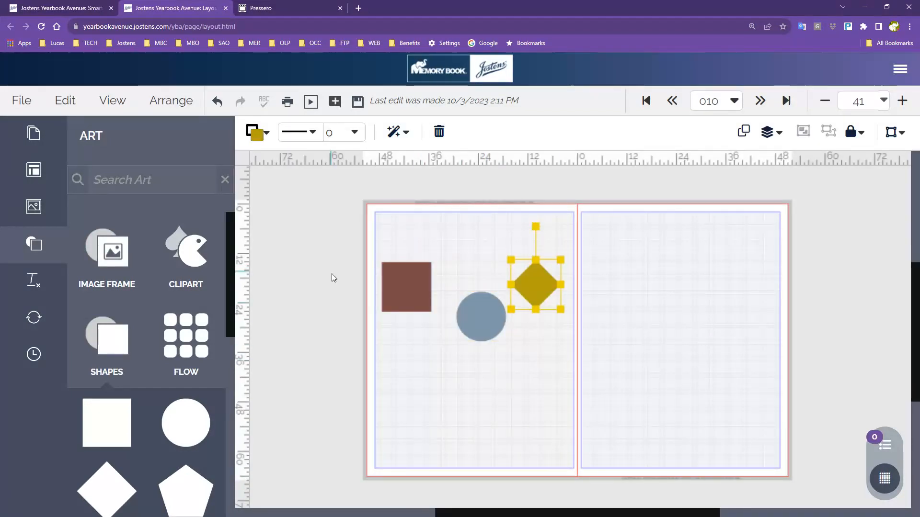
Step: Lock the diamond on page 010 with Lock All, then unlock it and deselect it
click(179, 99)
mouse_move(207, 147)
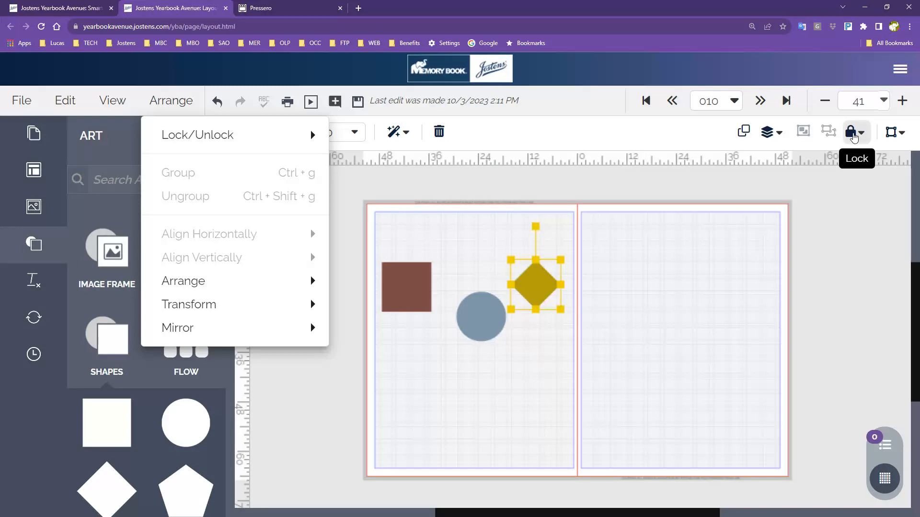
click(852, 132)
click(723, 216)
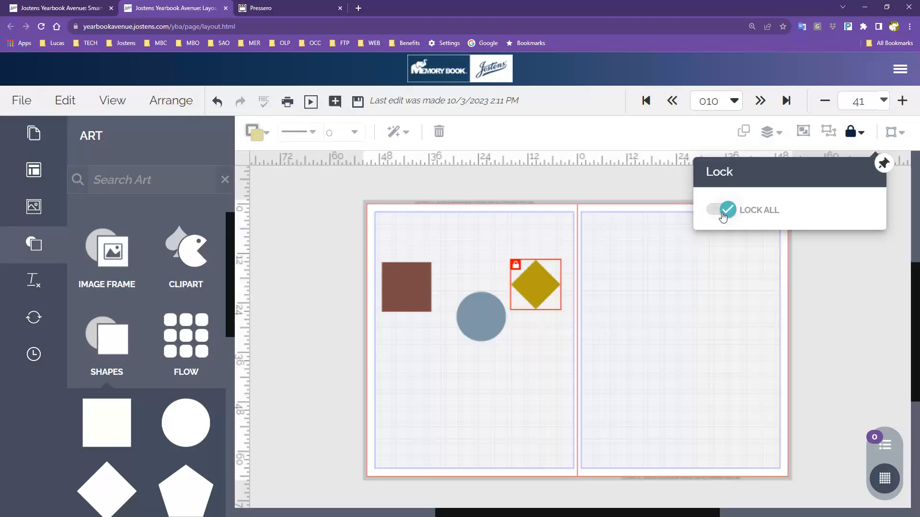
click(726, 212)
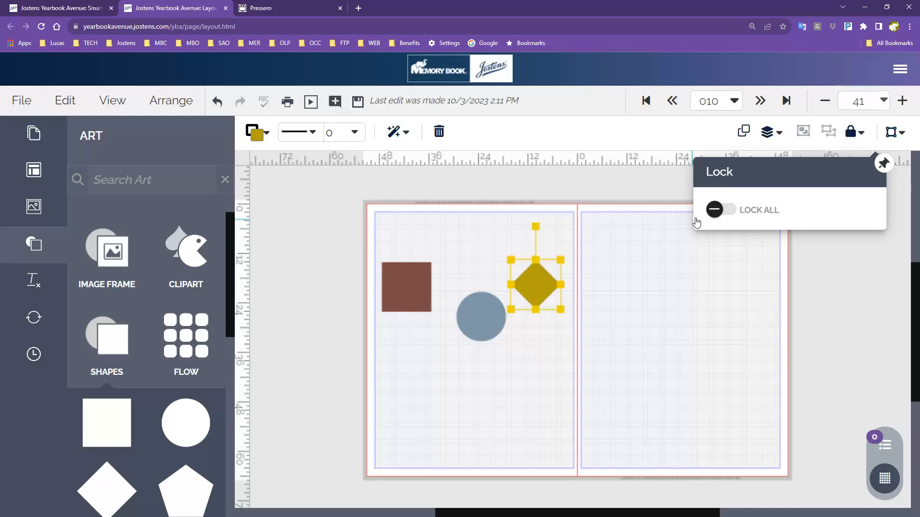
click(667, 322)
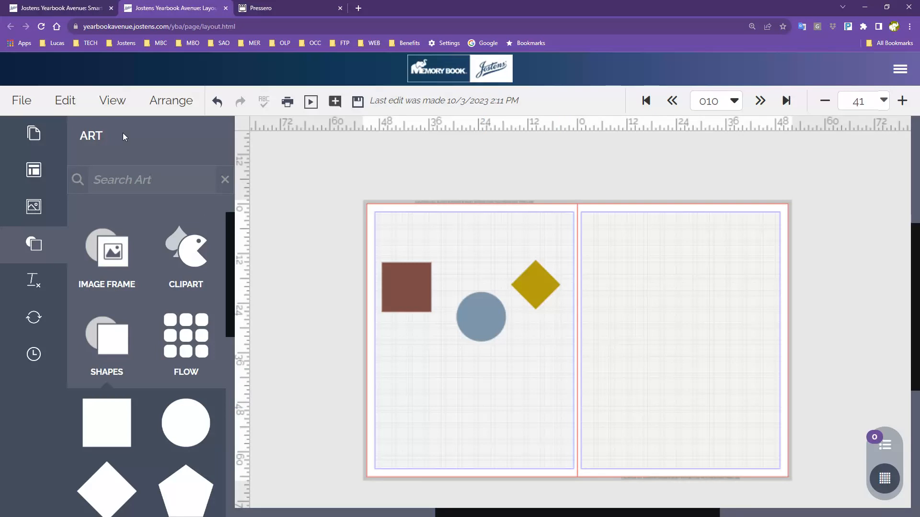
Step: Select all three shapes on page 010 and examine the Arrange commands for aligning, transforming and mirroring them
click(161, 105)
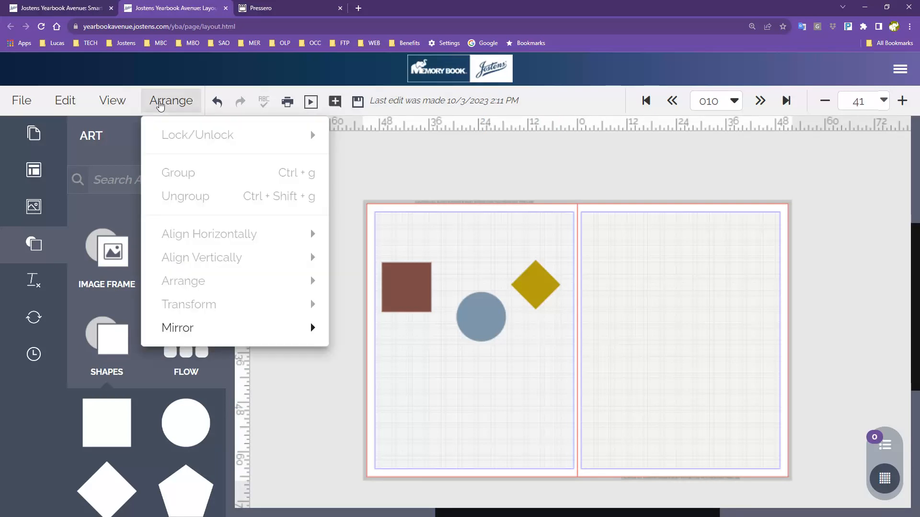
click(395, 216)
drag(392, 228, 552, 367)
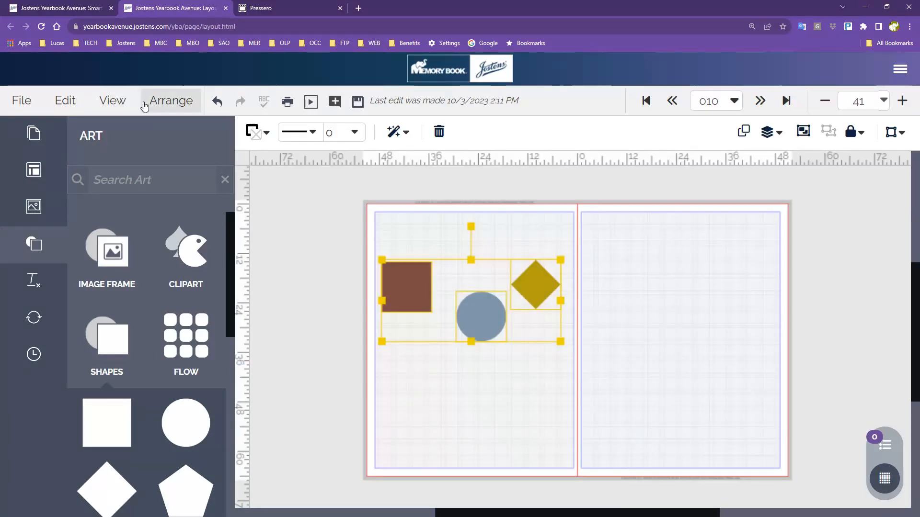
click(163, 103)
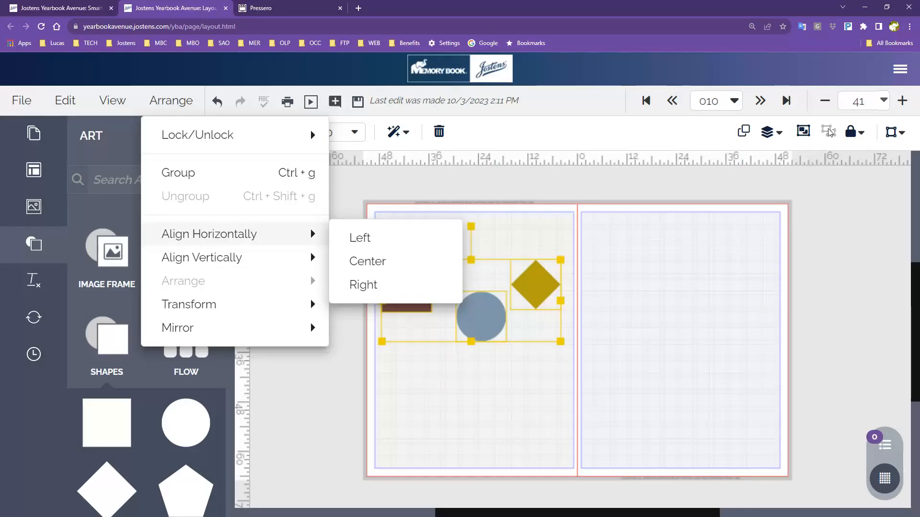
mouse_move(243, 258)
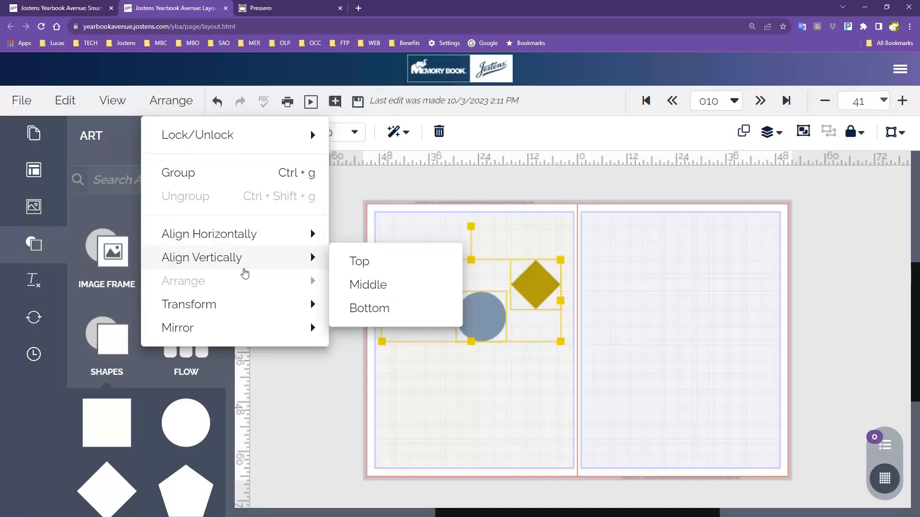
mouse_move(235, 236)
mouse_move(232, 308)
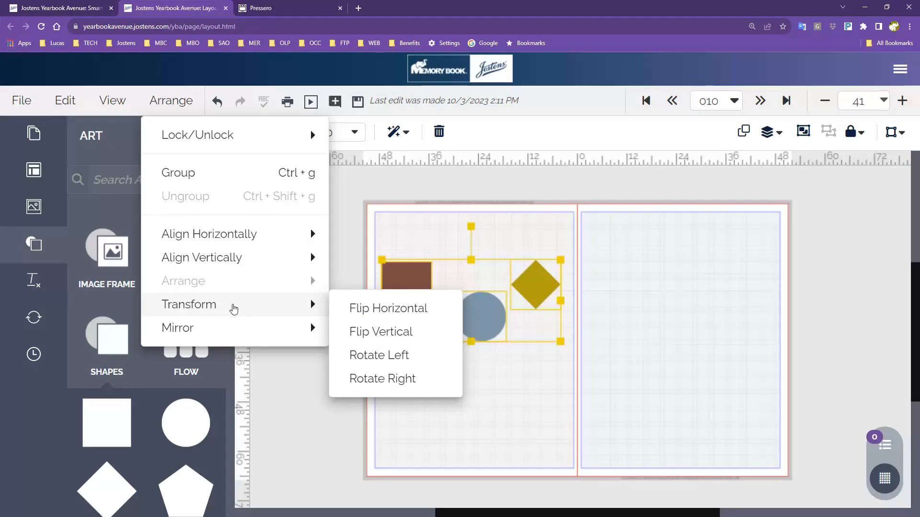
mouse_move(236, 337)
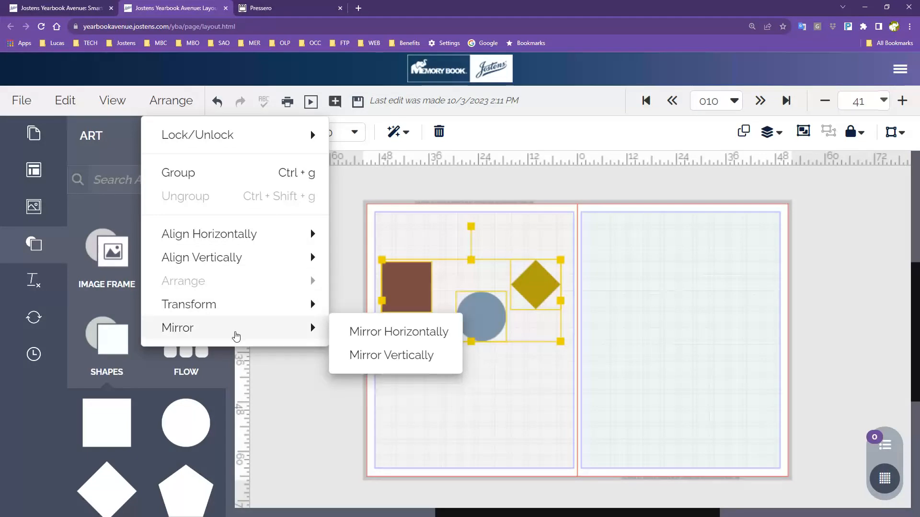
click(545, 420)
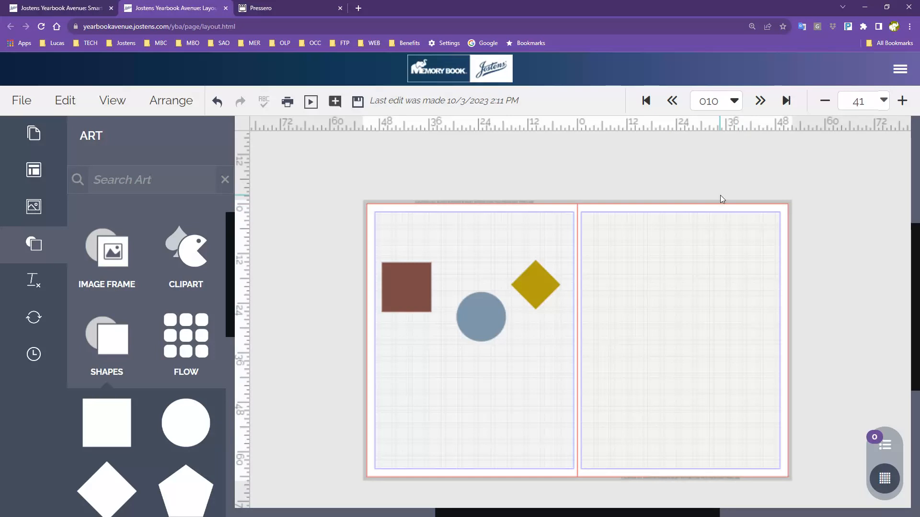
Step: Align the square, circle and diamond on page 010 along their left edges
drag(411, 237, 544, 379)
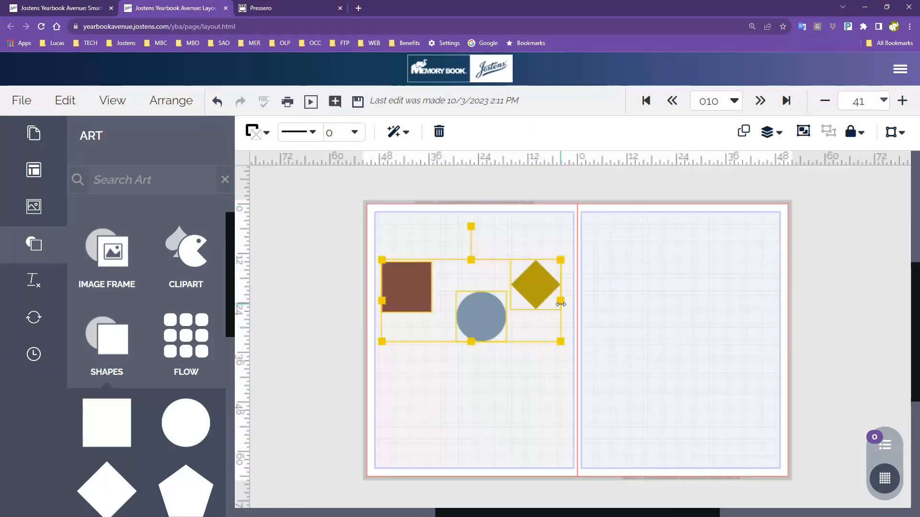
click(770, 140)
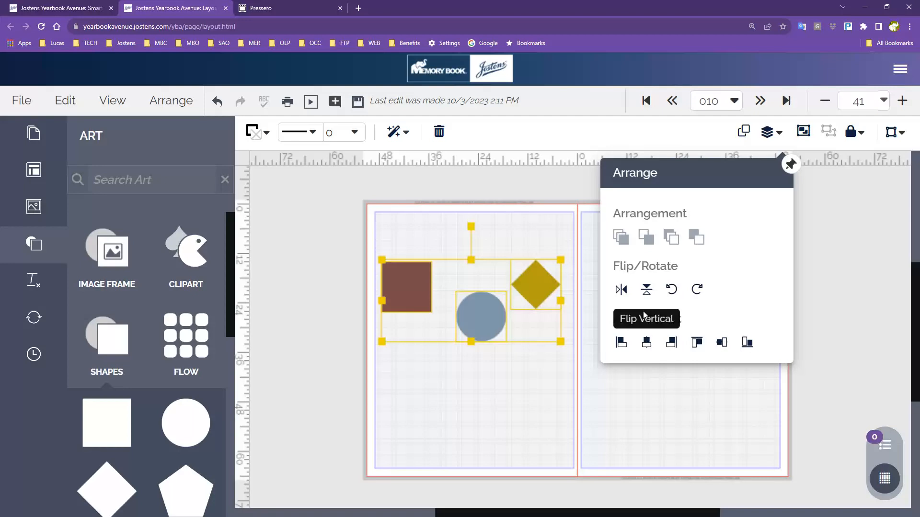
click(620, 342)
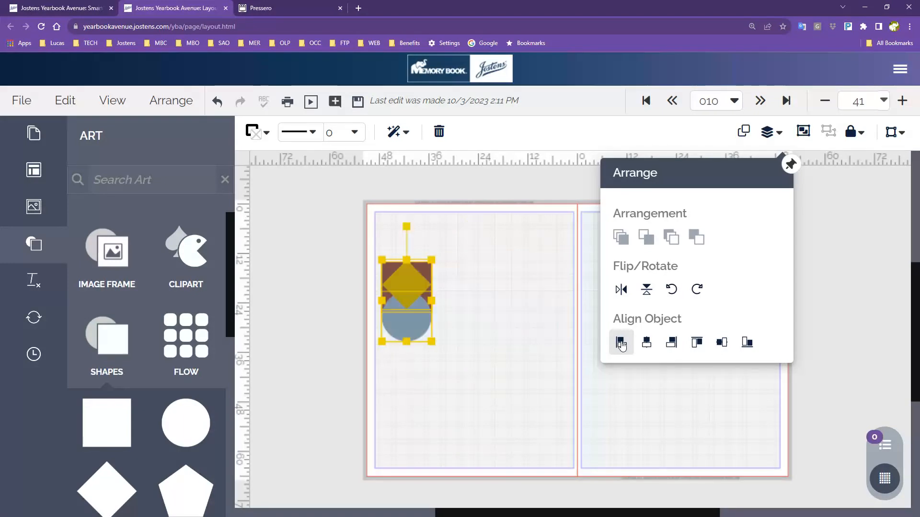
Step: Spread the circle and diamond out to the right of the square, and align all three shapes vertically to their middle
drag(409, 325, 497, 361)
drag(421, 286, 563, 294)
drag(404, 237, 558, 376)
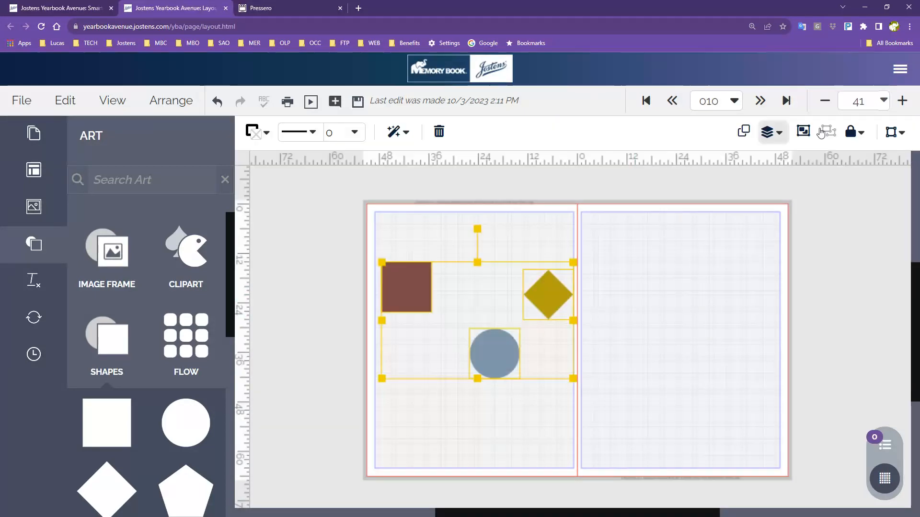
click(767, 132)
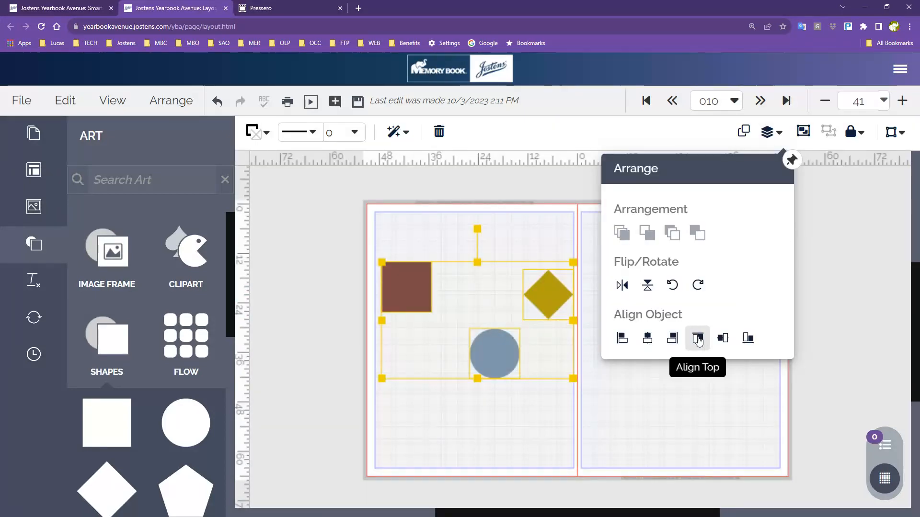
click(722, 339)
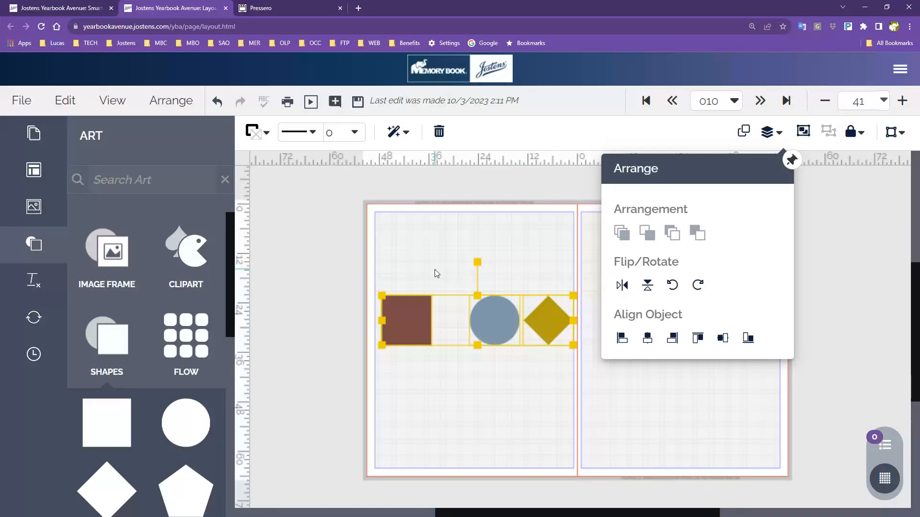
click(499, 437)
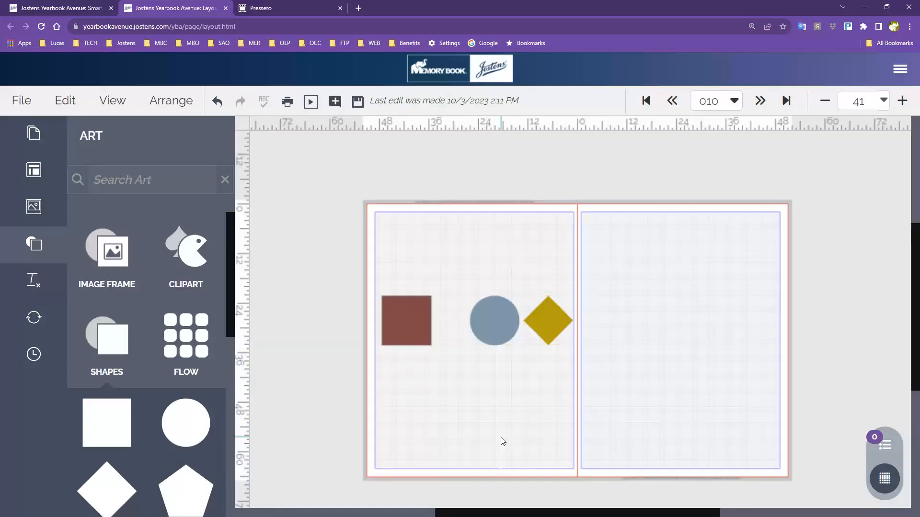
Step: Rotate the three shapes left together, four times in a row, through a full turn
drag(399, 268, 536, 375)
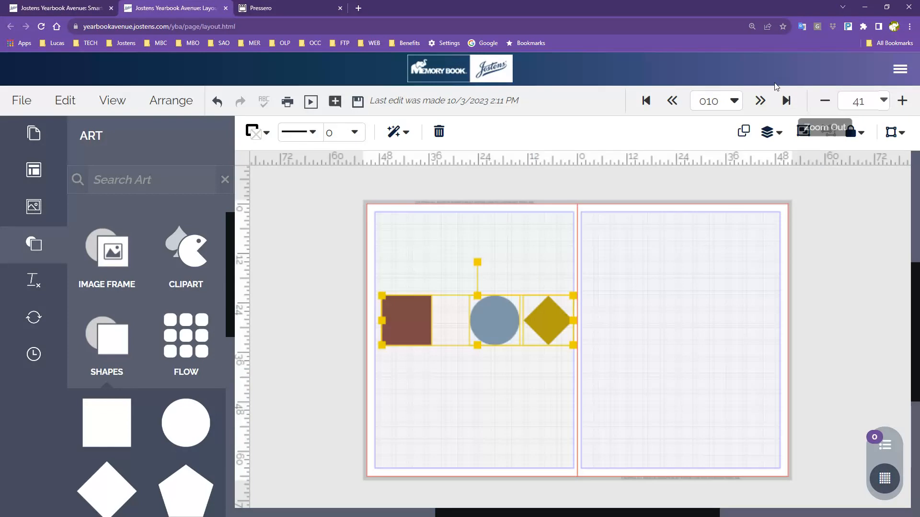
click(765, 134)
click(680, 292)
click(679, 293)
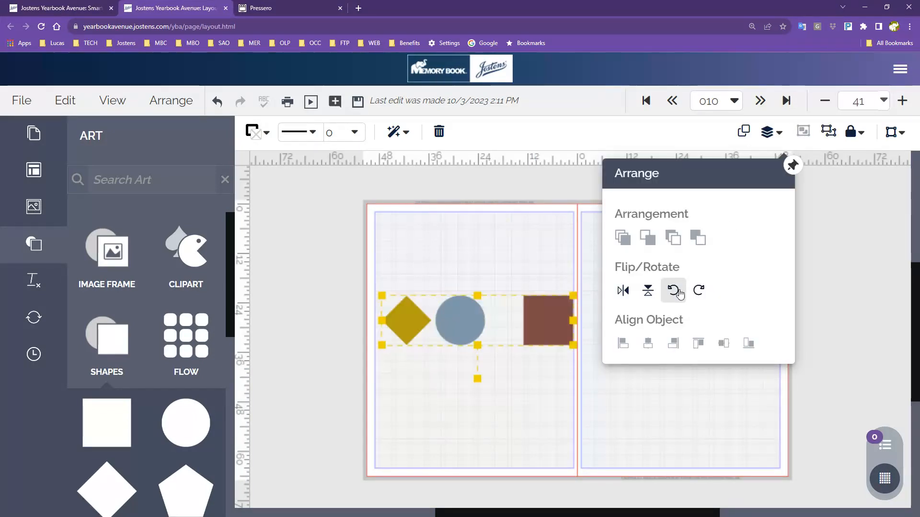
click(680, 292)
click(680, 293)
click(468, 271)
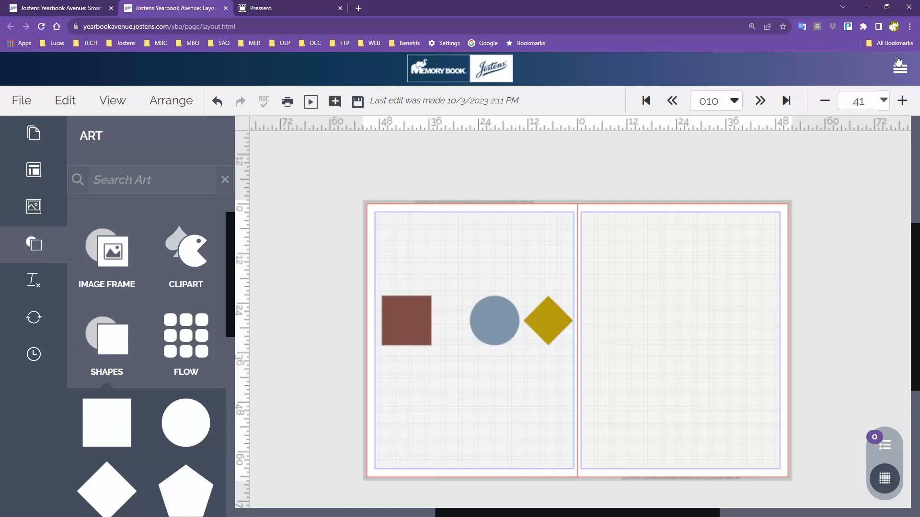
Step: Reduce the browser zoom to 100% and enlarge the layout view to 92 so the spread fills the workspace
click(909, 27)
click(844, 130)
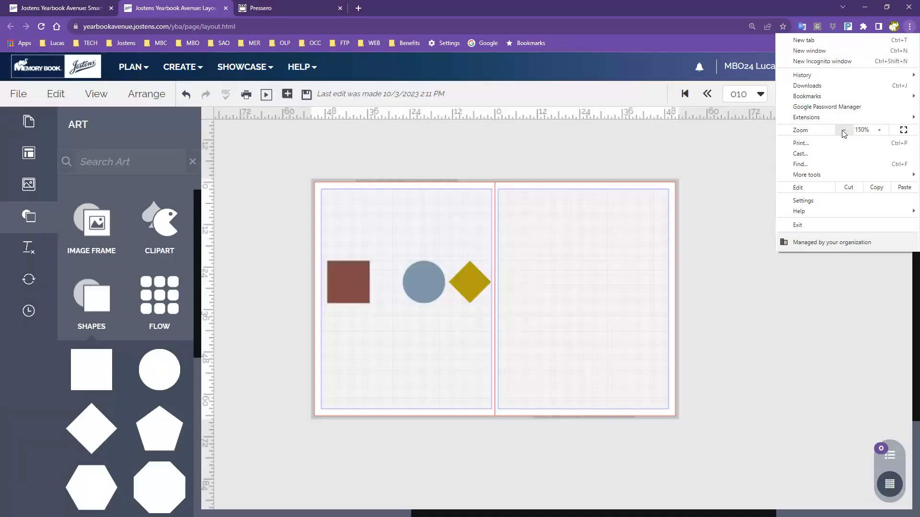
click(843, 130)
click(844, 130)
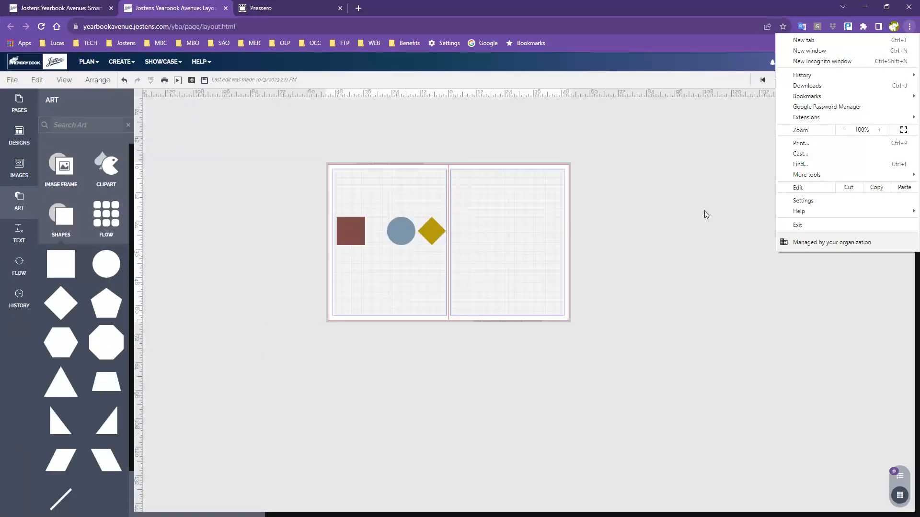
click(613, 317)
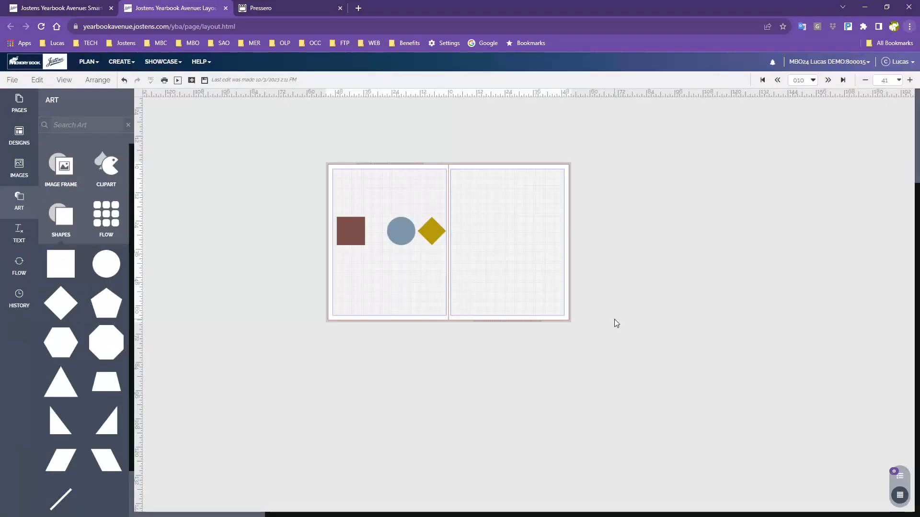
click(898, 80)
click(862, 98)
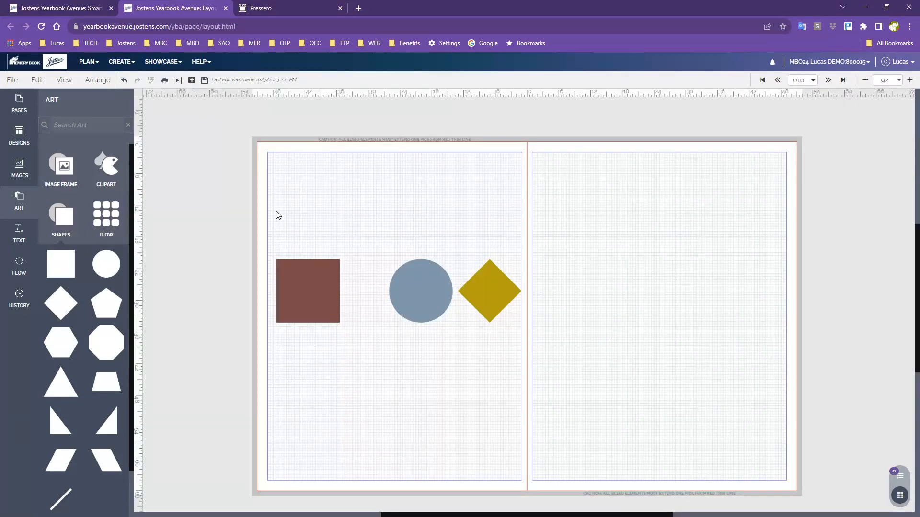
Step: Delete the square, circle and diamond from page 010
drag(276, 210, 605, 401)
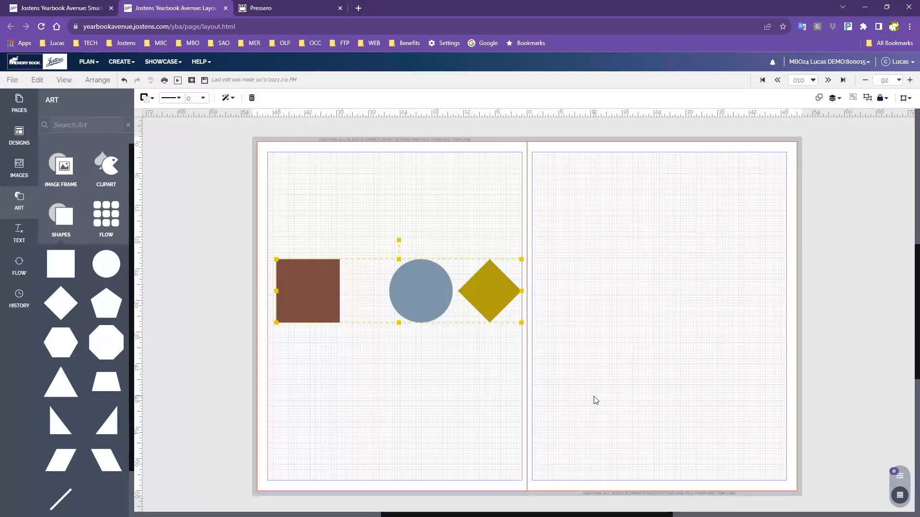
key(Delete)
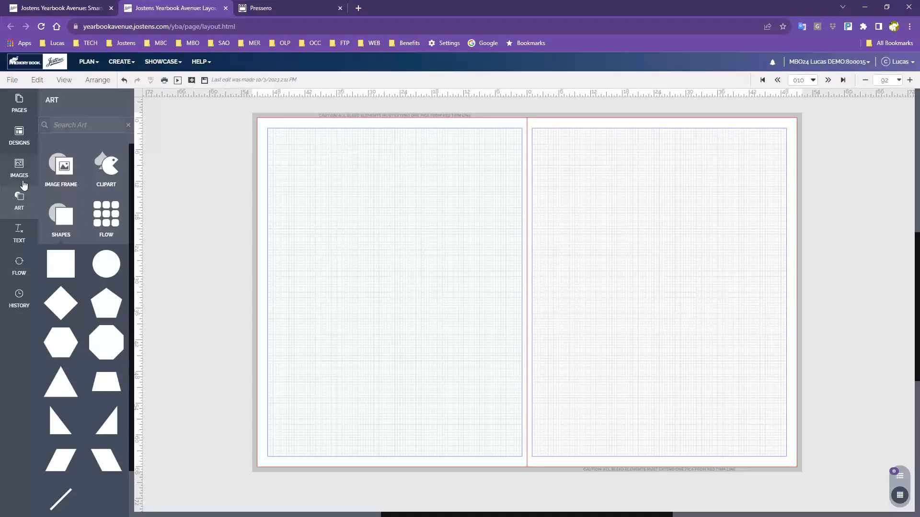
Step: Look through the Yearbook page thumbnails and their enlarged previews, and return to page 001 in the list
click(19, 103)
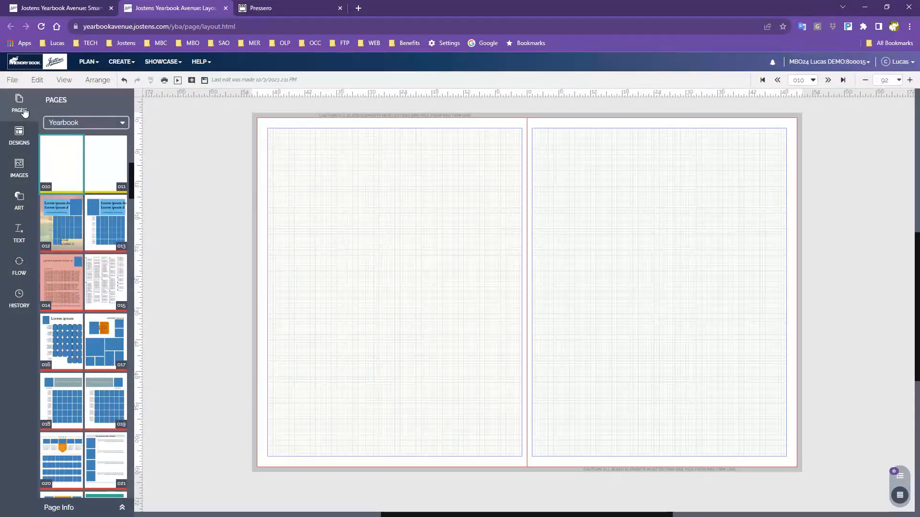
scroll(66, 172, up, 6)
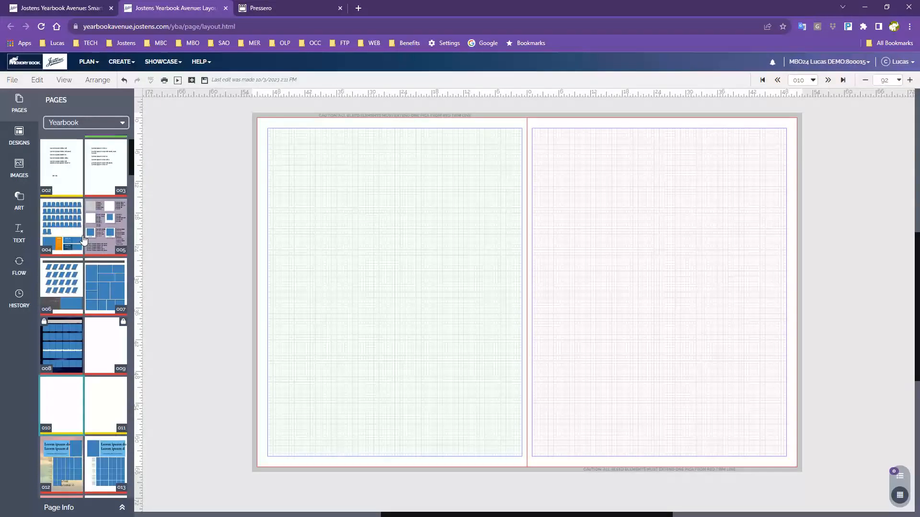
mouse_move(84, 237)
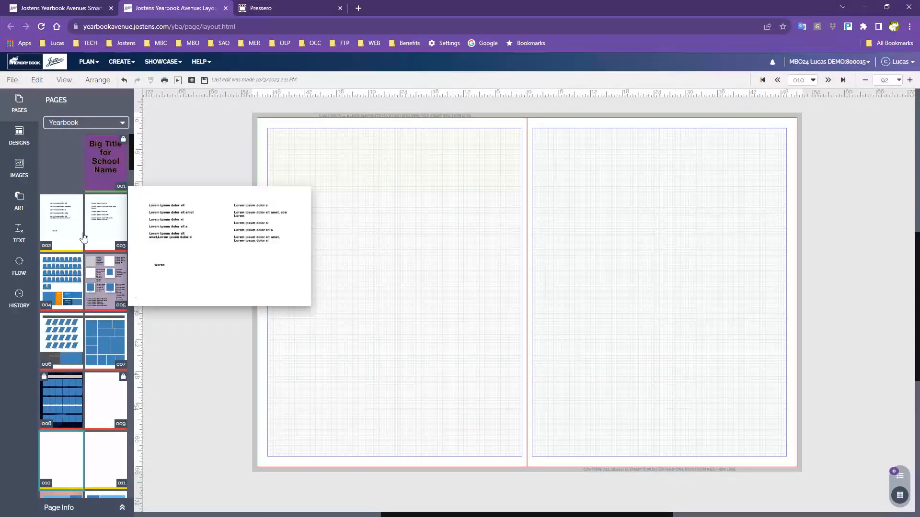
scroll(87, 326, down, 6)
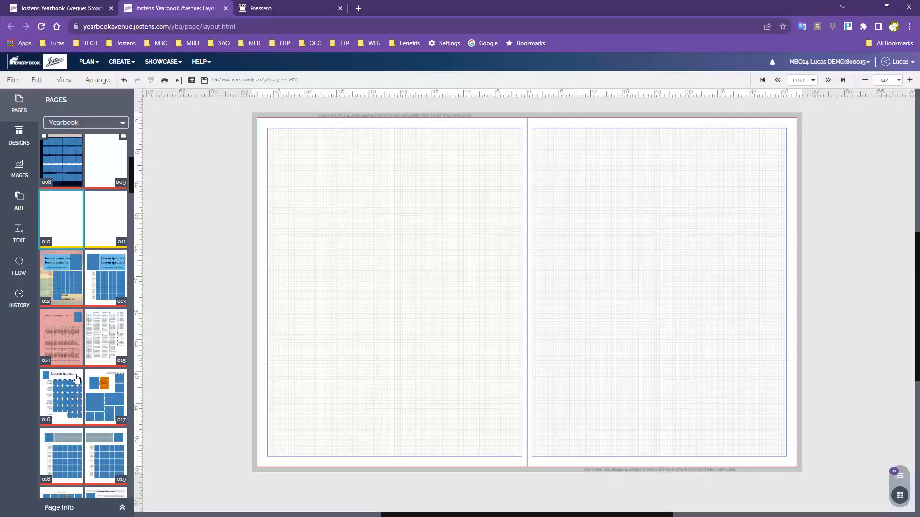
scroll(76, 370, down, 5)
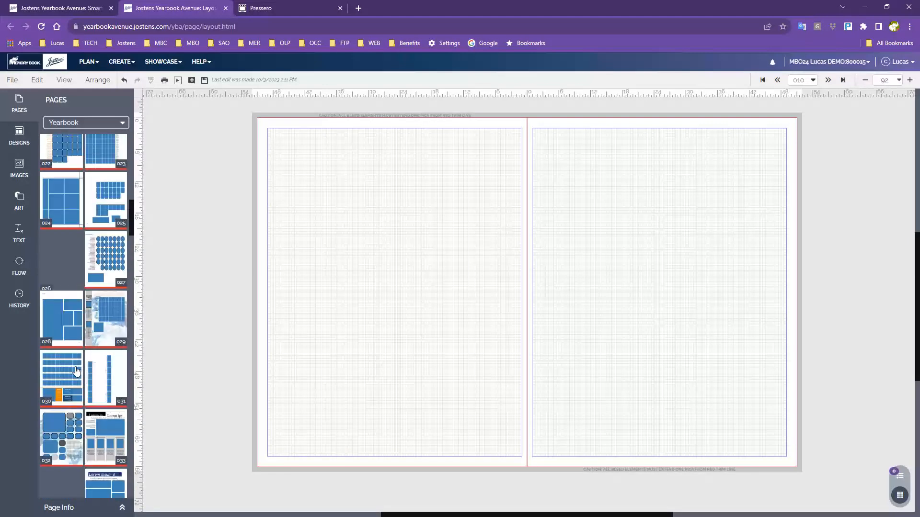
mouse_move(76, 371)
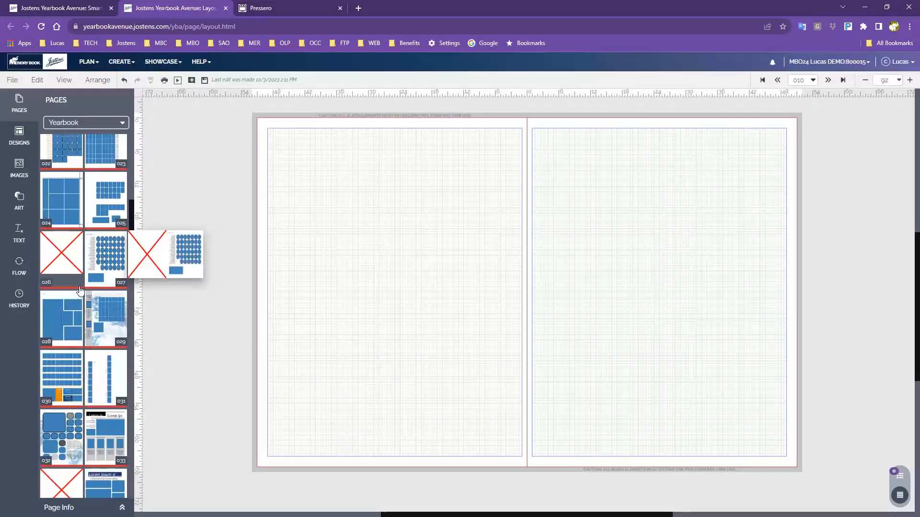
scroll(79, 287, up, 10)
mouse_move(81, 289)
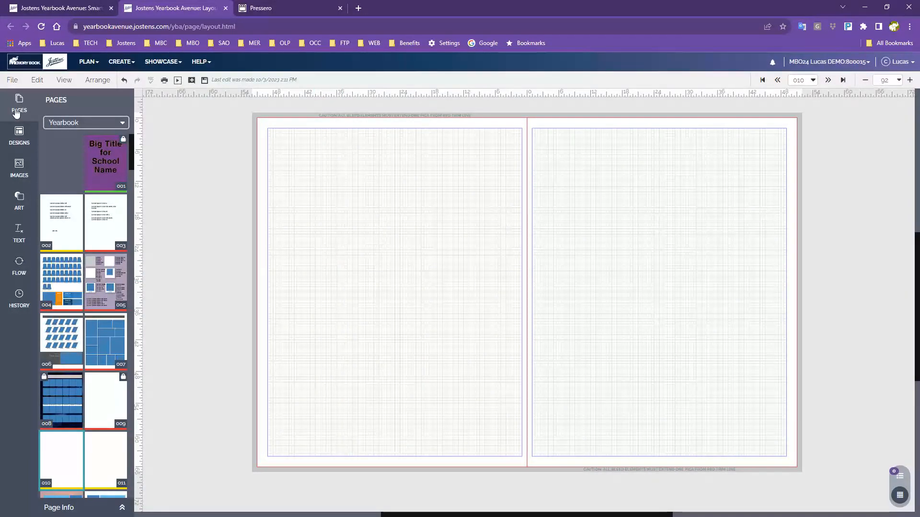
Step: Open the Designs section and show the Candids category of the Page Surfer designs
click(17, 139)
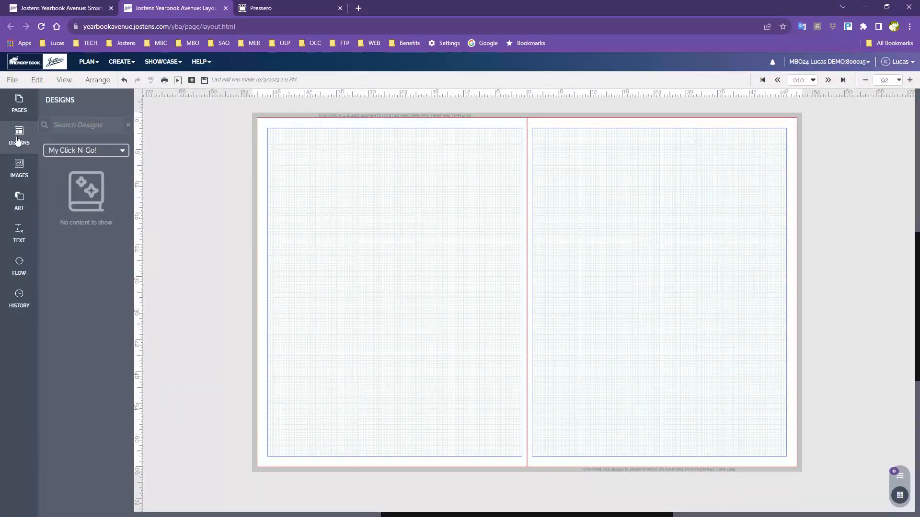
click(80, 151)
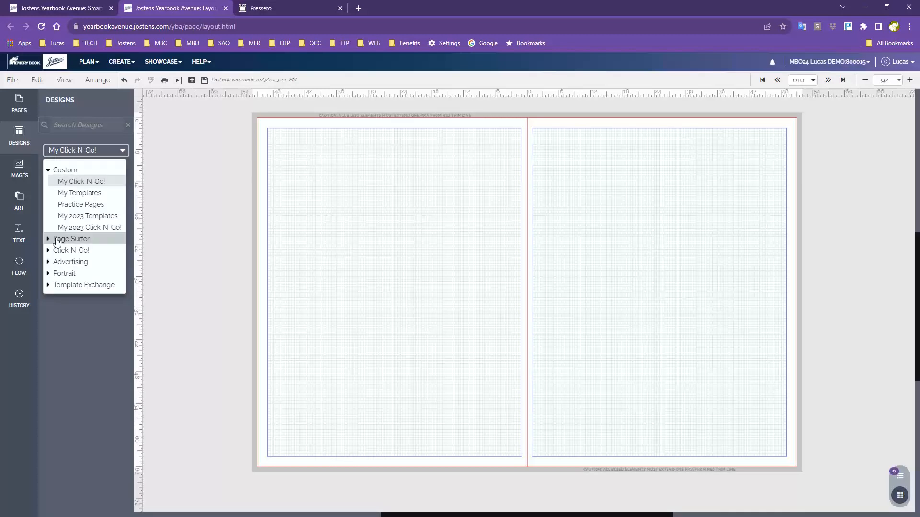
click(82, 150)
click(82, 151)
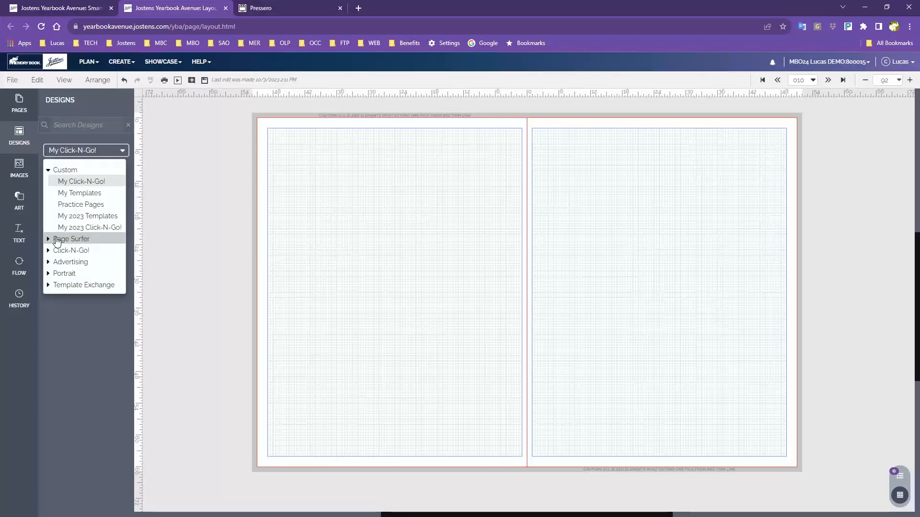
click(49, 239)
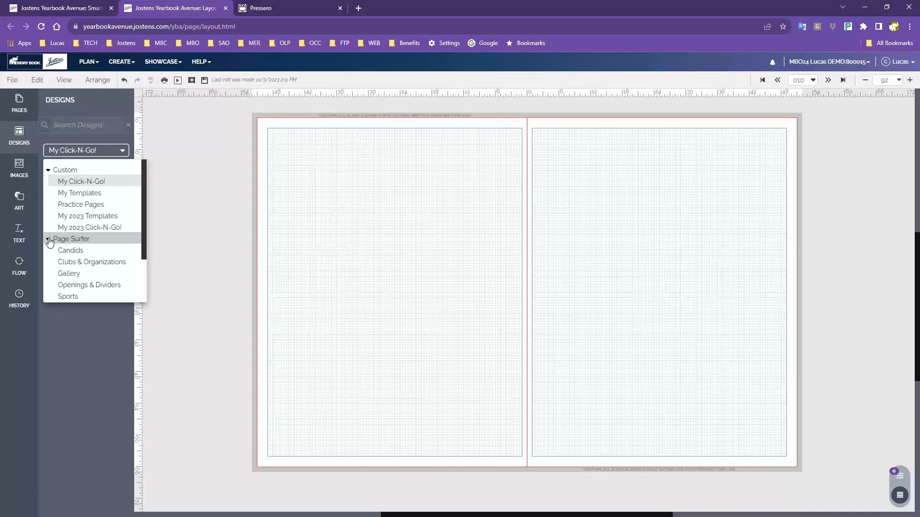
scroll(59, 254, down, 2)
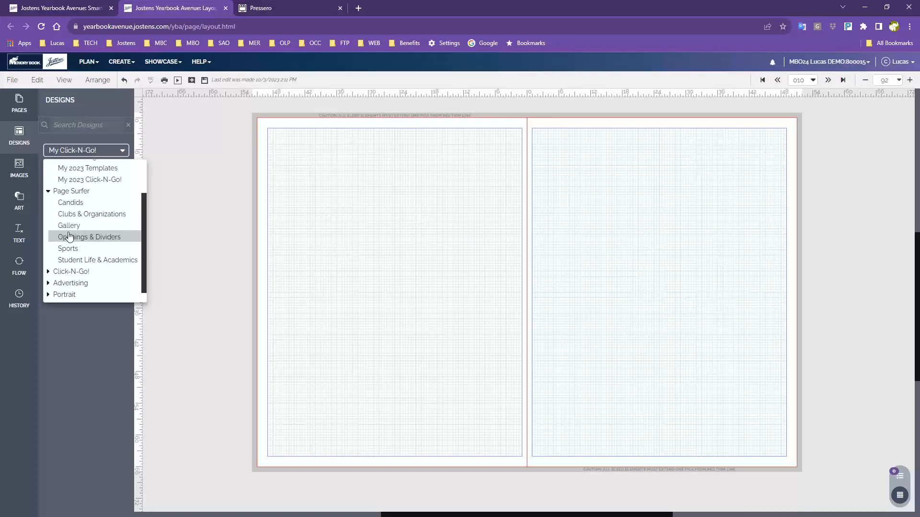
click(66, 202)
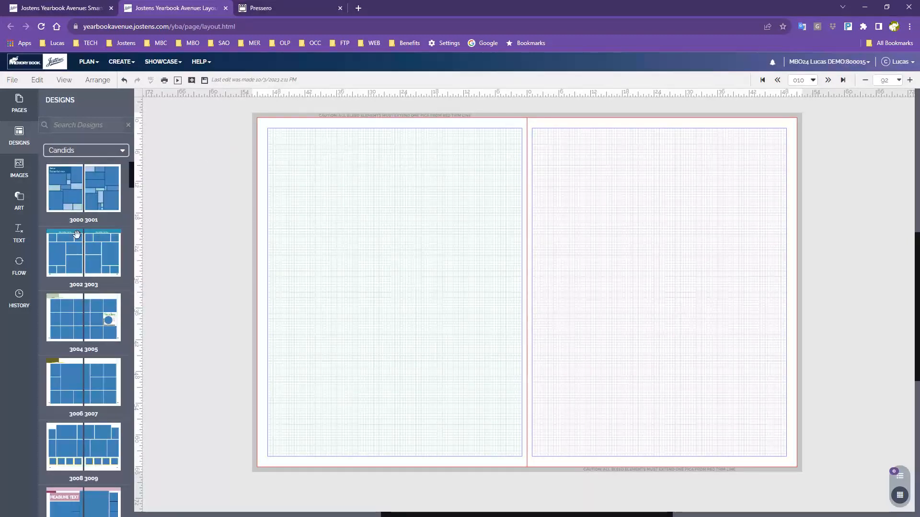
Step: Apply the Candids design with the green headline, seven photo boxes and grey-blue stripes to page 010 without retaining existing content
scroll(92, 414, down, 4)
scroll(94, 415, down, 1)
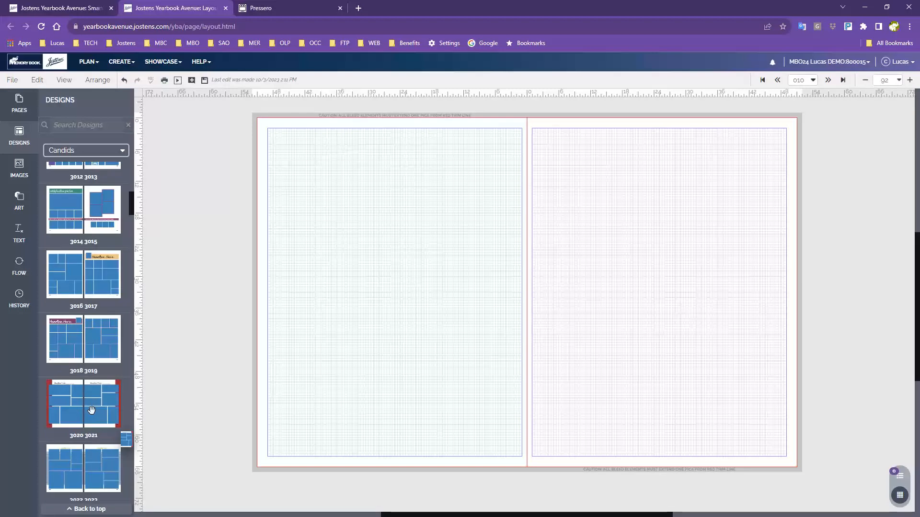
scroll(87, 410, up, 5)
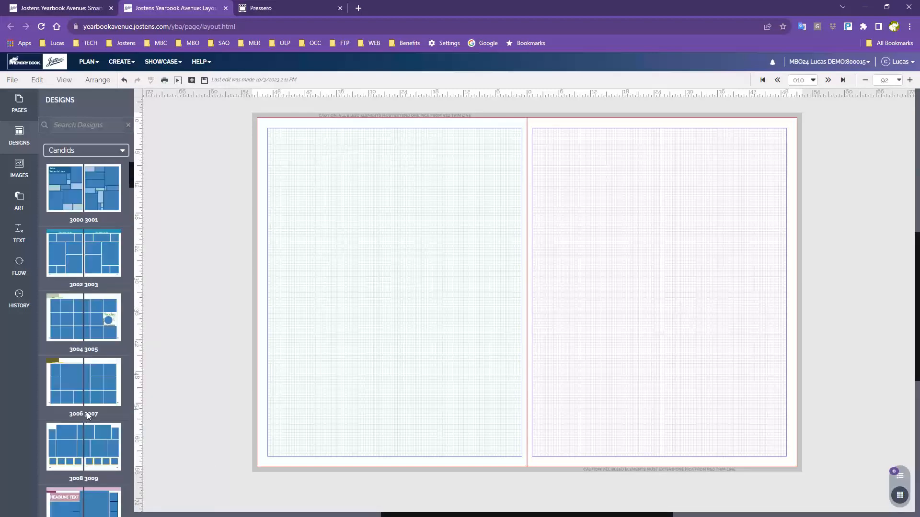
click(89, 152)
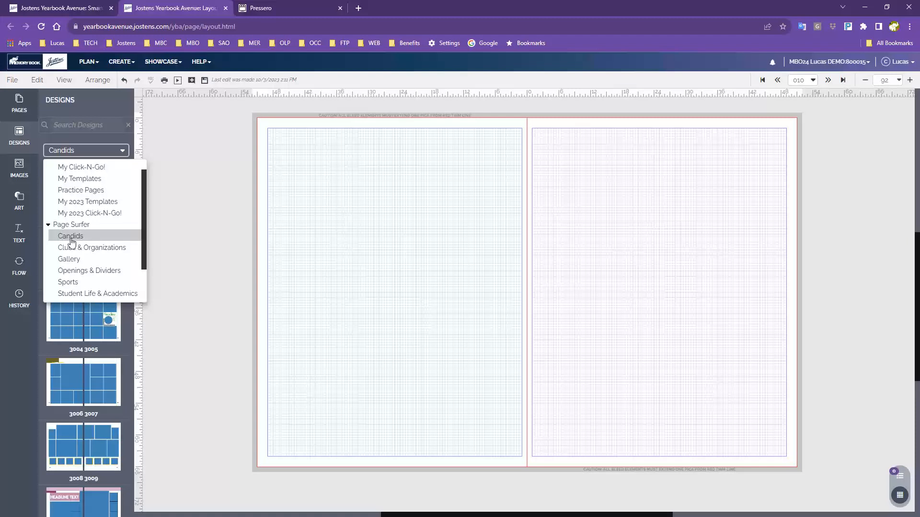
click(71, 239)
scroll(96, 377, down, 12)
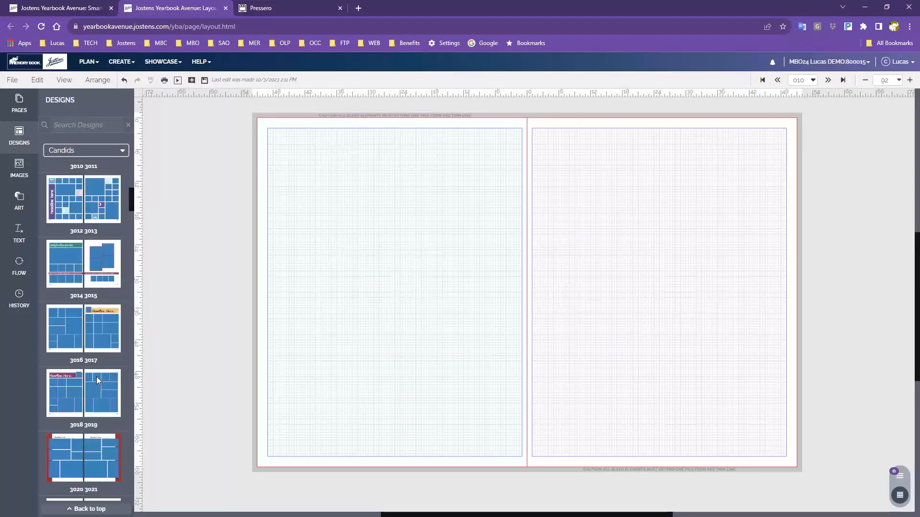
drag(96, 377, 333, 254)
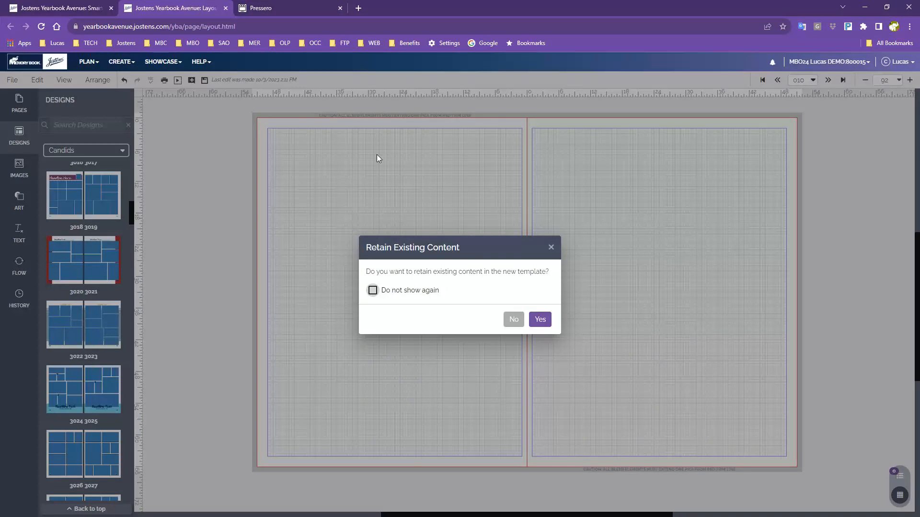
click(511, 320)
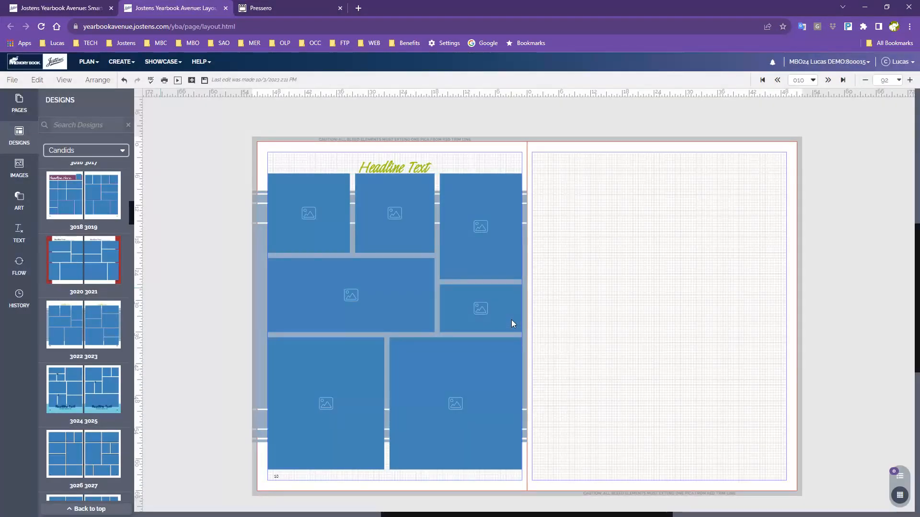
Step: Select the photo boxes of the applied design on page 010 one after another to examine them
click(375, 175)
click(397, 194)
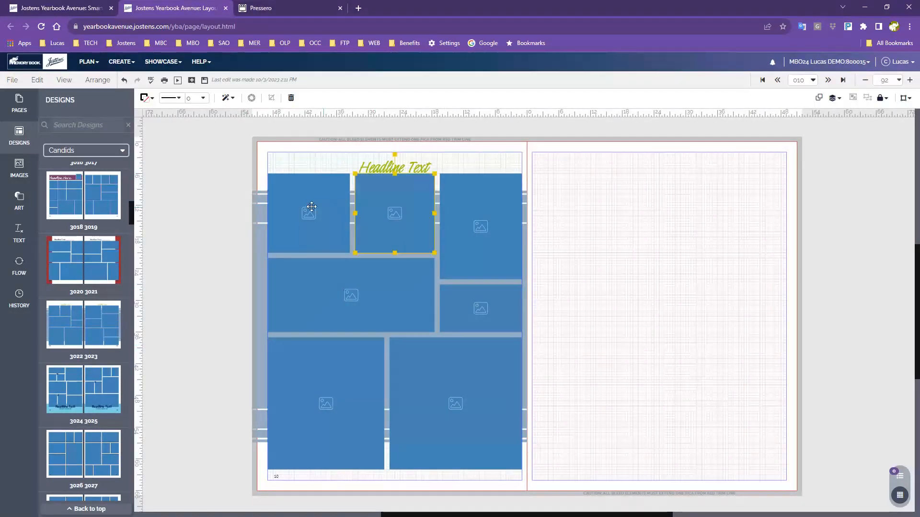
click(311, 207)
click(480, 245)
click(488, 309)
click(351, 327)
click(350, 404)
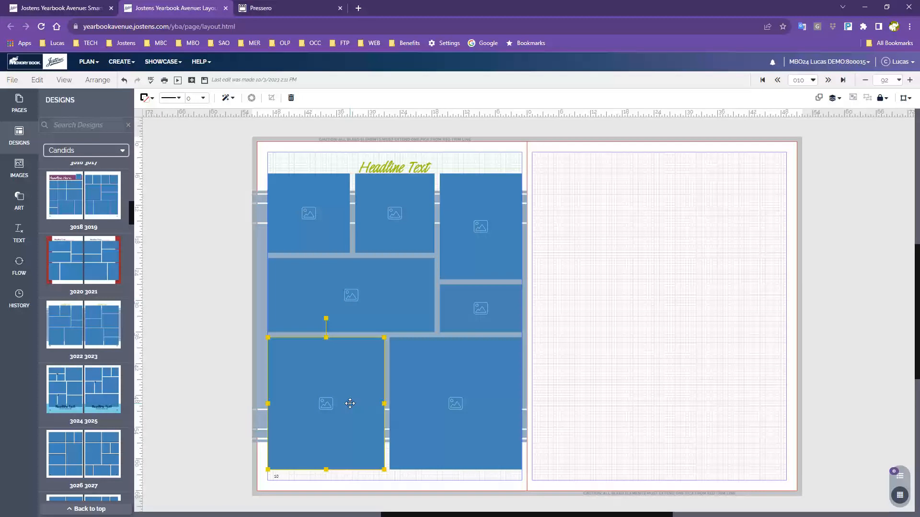
click(432, 404)
Step: Apply the right-hand page of Candids design 3032 3033 to page 011, retaining existing content
scroll(92, 385, down, 5)
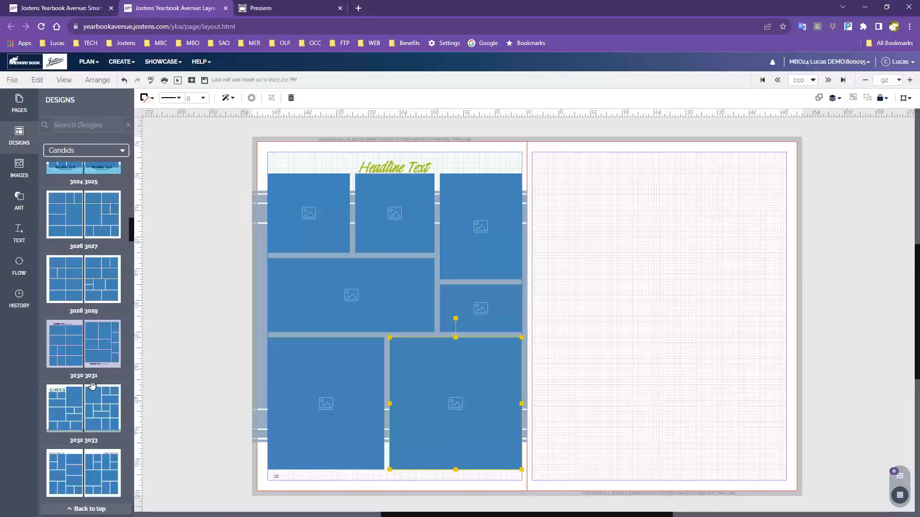
scroll(93, 385, down, 3)
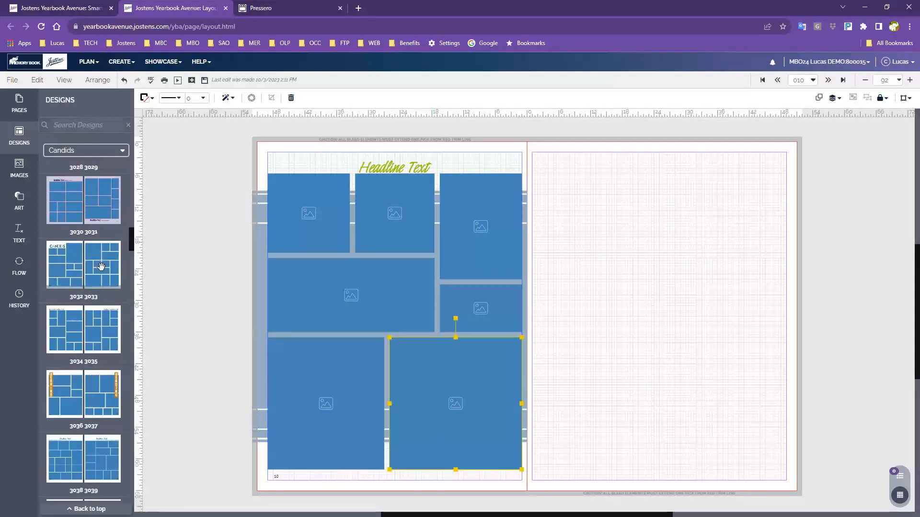
drag(101, 267, 659, 266)
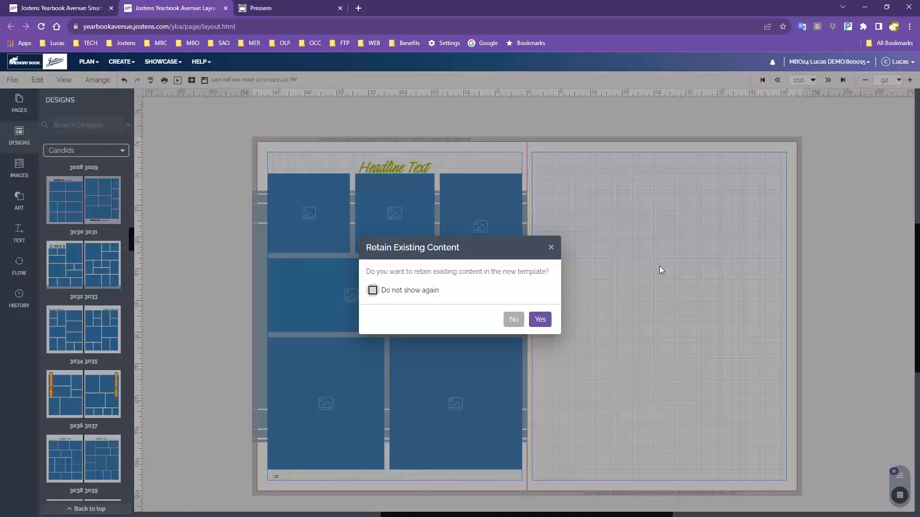
click(549, 324)
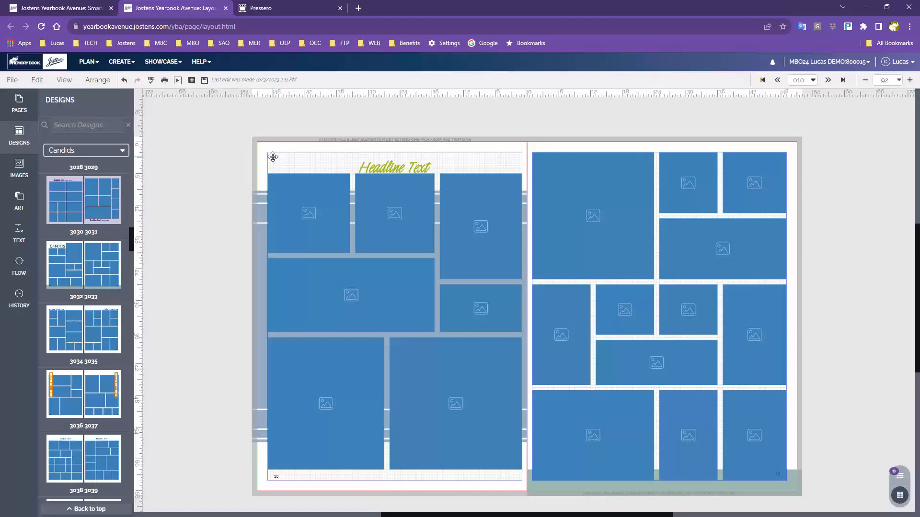
Step: Delete the headline text and all seven photo boxes from page 010
mouse_move(273, 156)
mouse_down()
mouse_move(290, 176)
mouse_move(263, 148)
mouse_up()
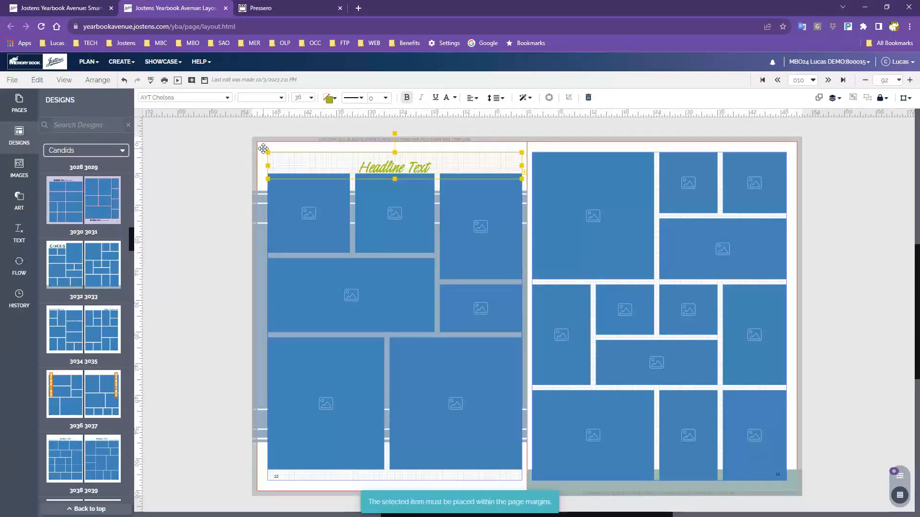
key(Delete)
click(301, 211)
key(Delete)
click(397, 214)
key(Delete)
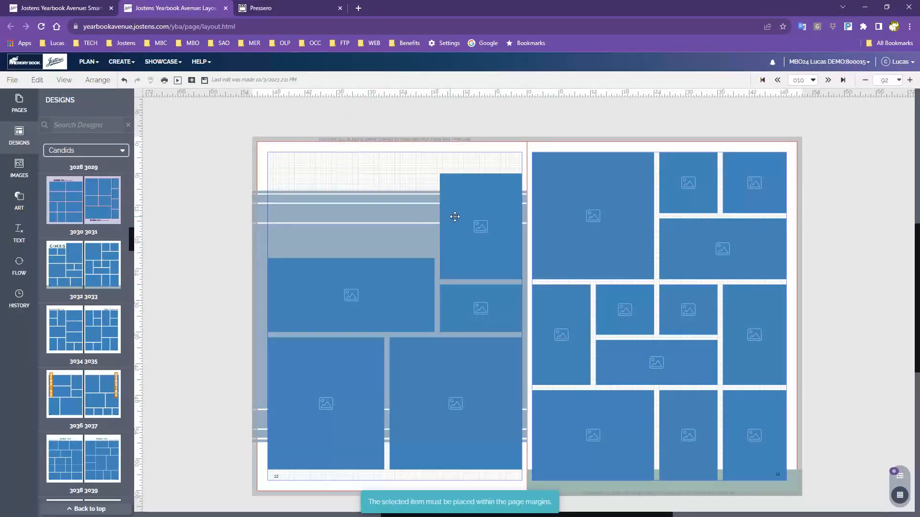
click(455, 213)
key(Delete)
click(358, 278)
key(Delete)
click(479, 312)
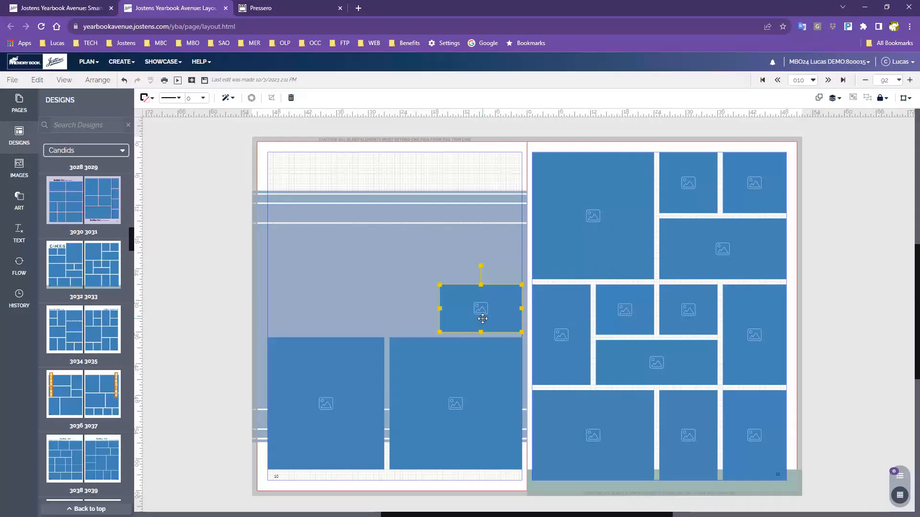
key(Delete)
click(371, 411)
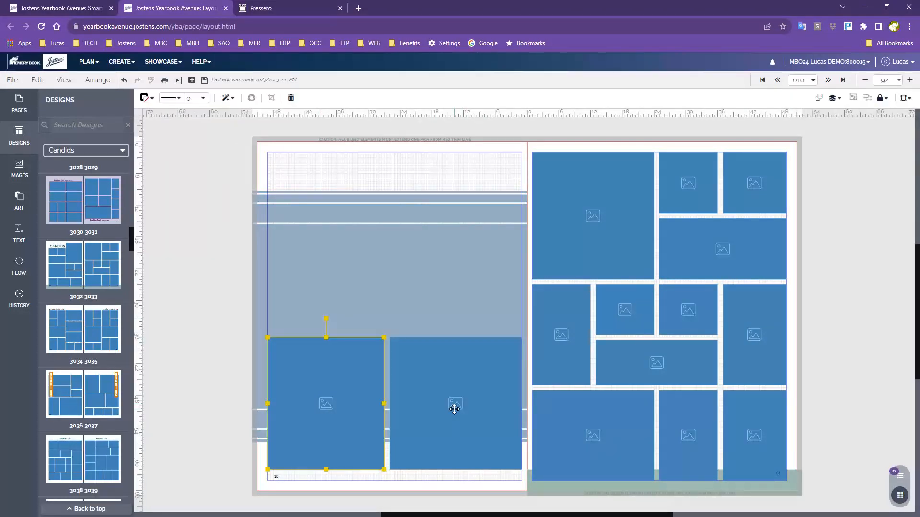
click(394, 300)
click(462, 414)
key(Delete)
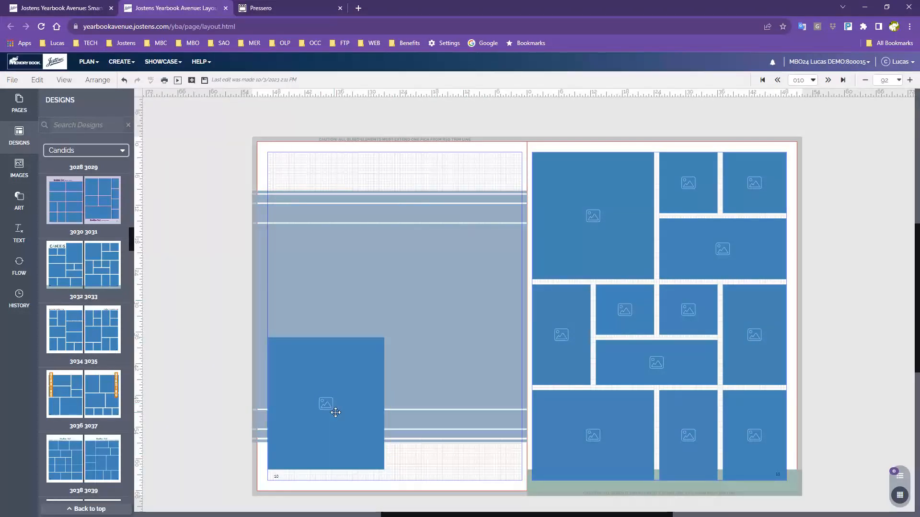
click(334, 408)
key(Delete)
Step: Delete the grey-blue background panel and the remaining stripes from page 010
click(388, 306)
key(Delete)
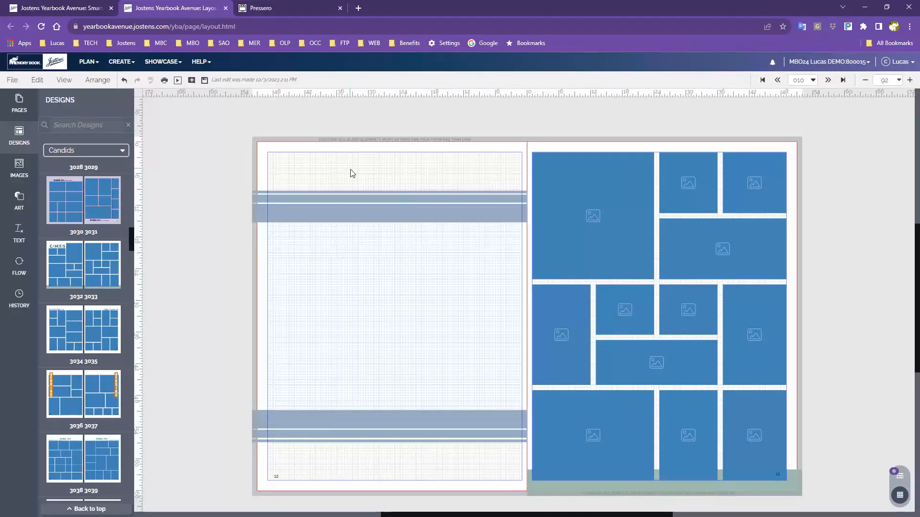
drag(350, 164, 428, 442)
key(Delete)
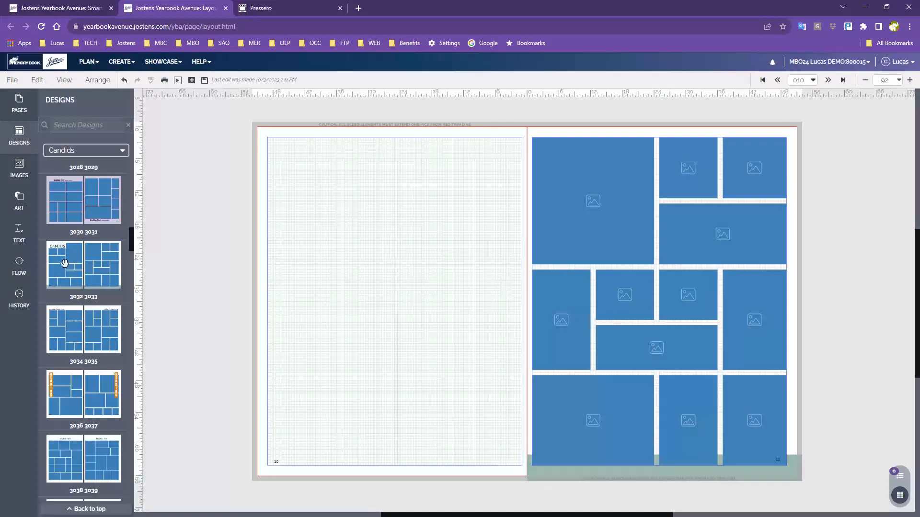
Step: Apply Candids design 3032 to page 010 without retaining existing content, and delete the green bands at the foot of both pages
drag(63, 265, 402, 252)
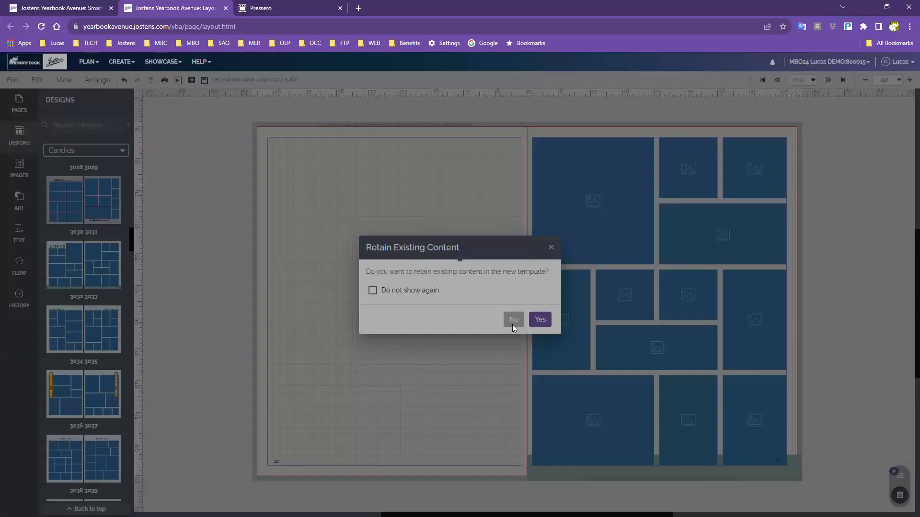
click(512, 320)
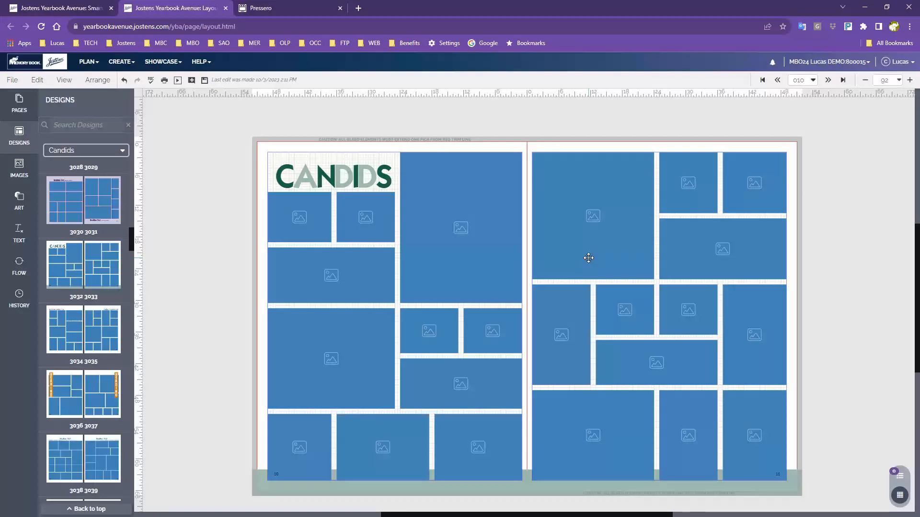
click(276, 488)
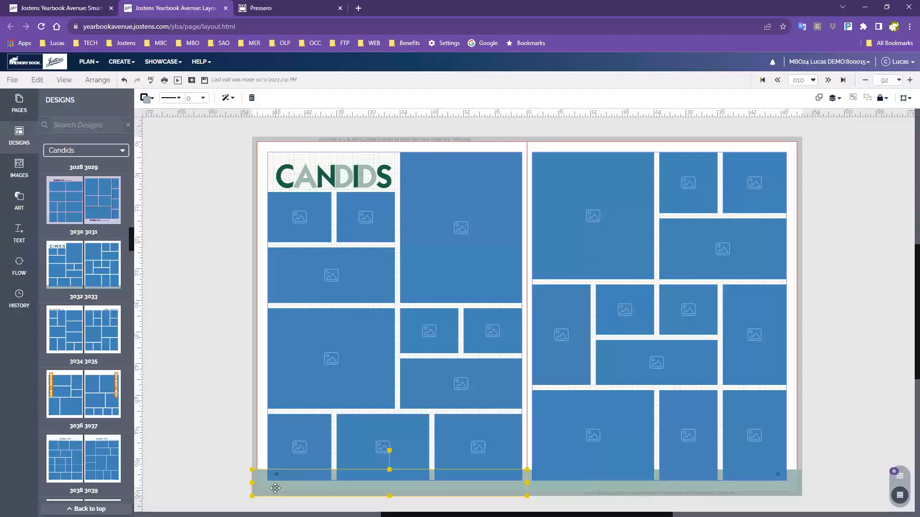
key(Delete)
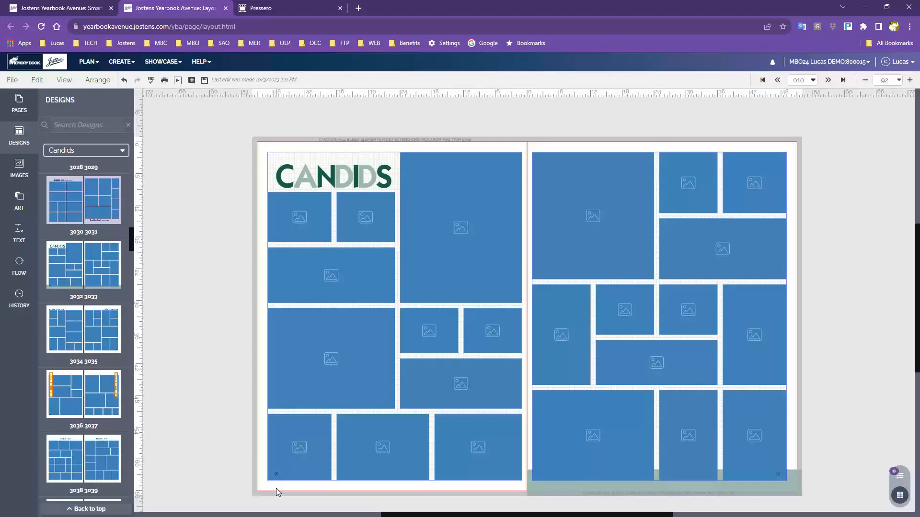
click(554, 487)
key(Delete)
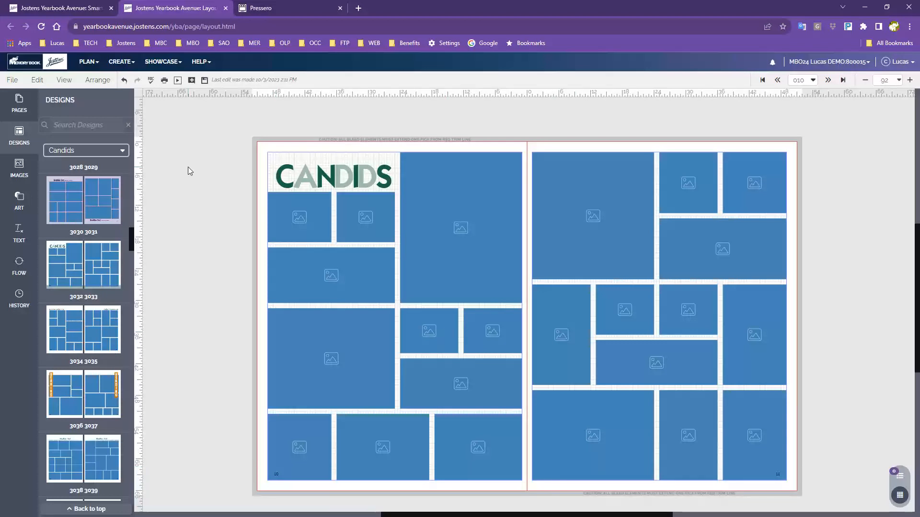
Step: Delete the two small photo boxes directly below the CANDIDS heading on page 010
click(296, 172)
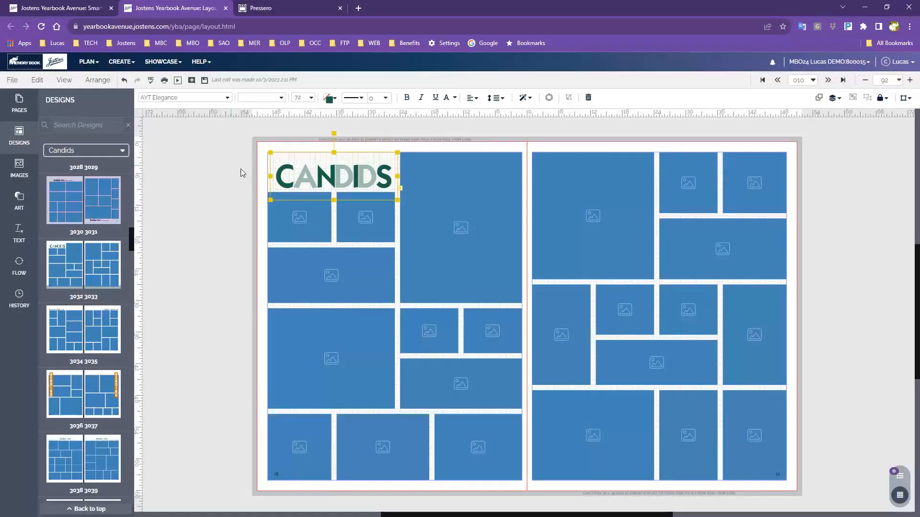
click(262, 287)
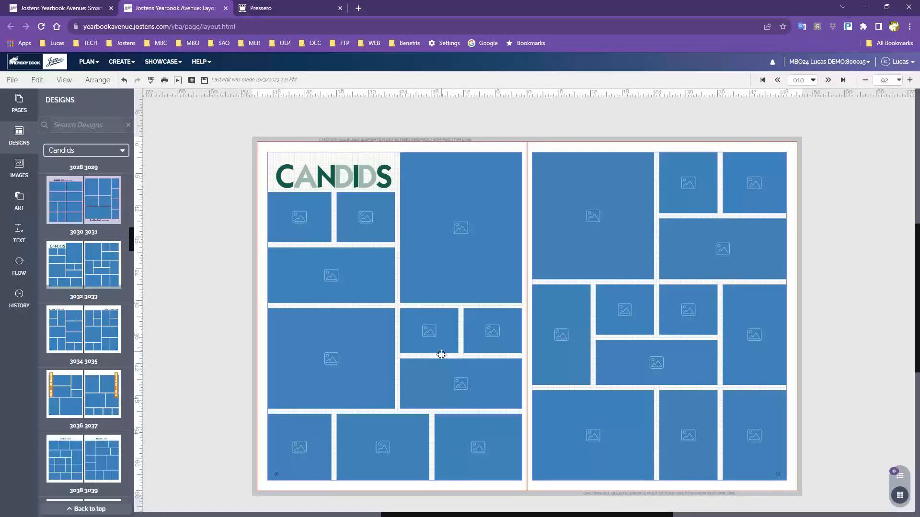
click(356, 287)
click(460, 220)
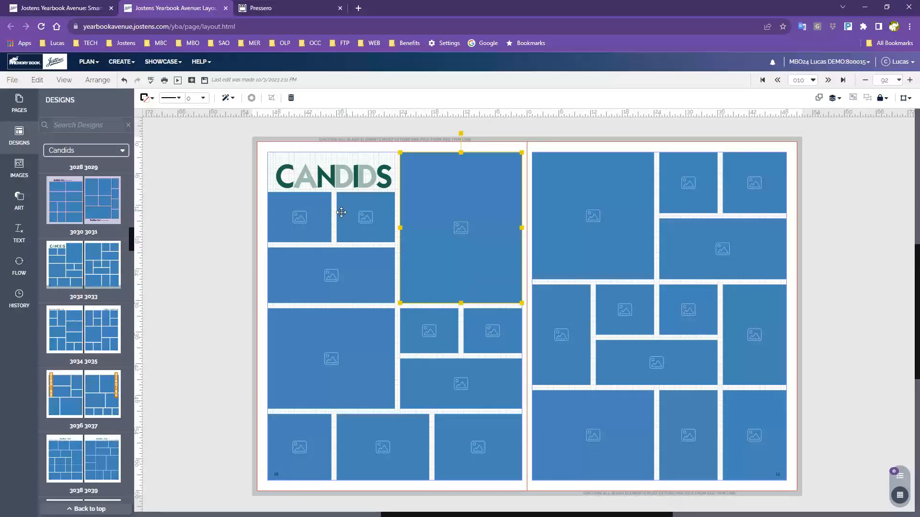
click(311, 220)
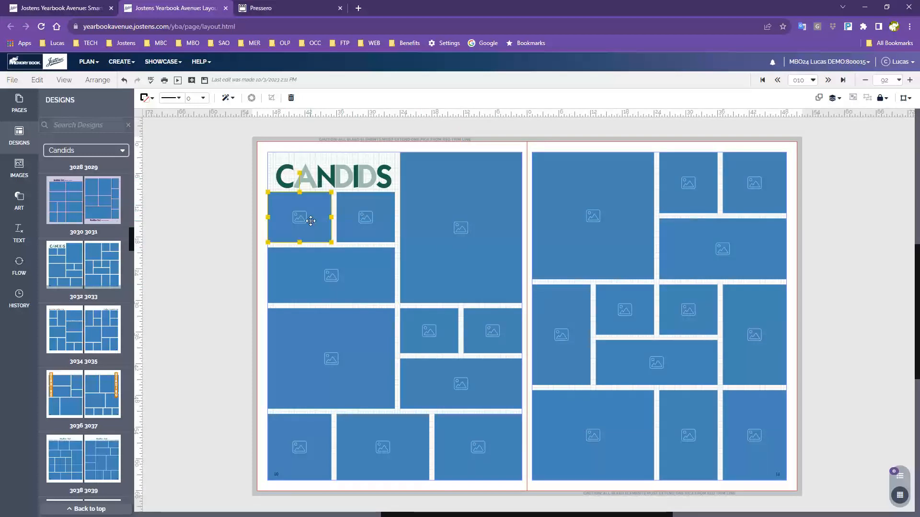
key(Delete)
click(363, 220)
key(Delete)
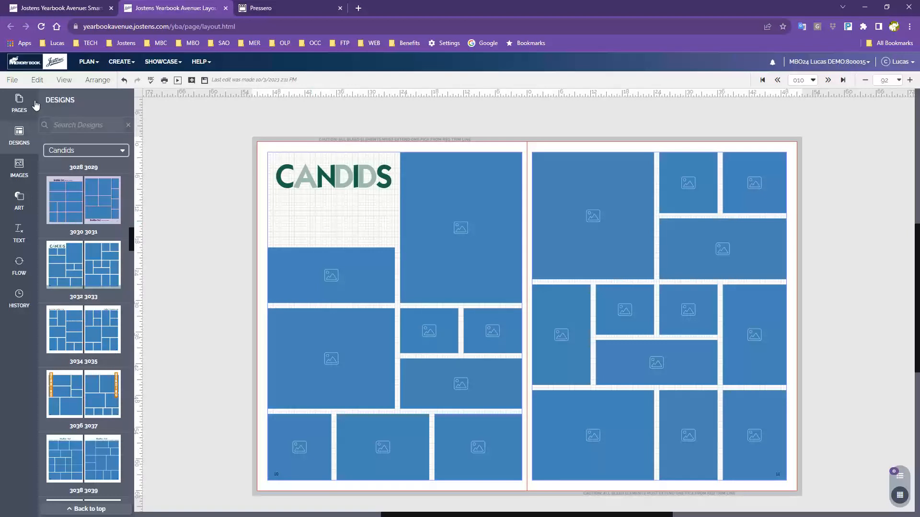
Step: Add a Body Copy text box below the CANDIDS heading on page 010 and extend it down to the photo box beneath
click(19, 200)
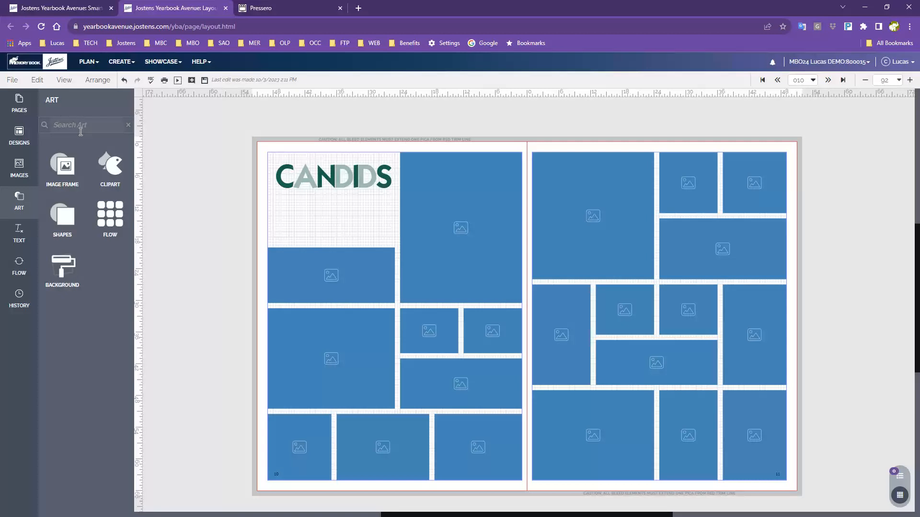
click(20, 239)
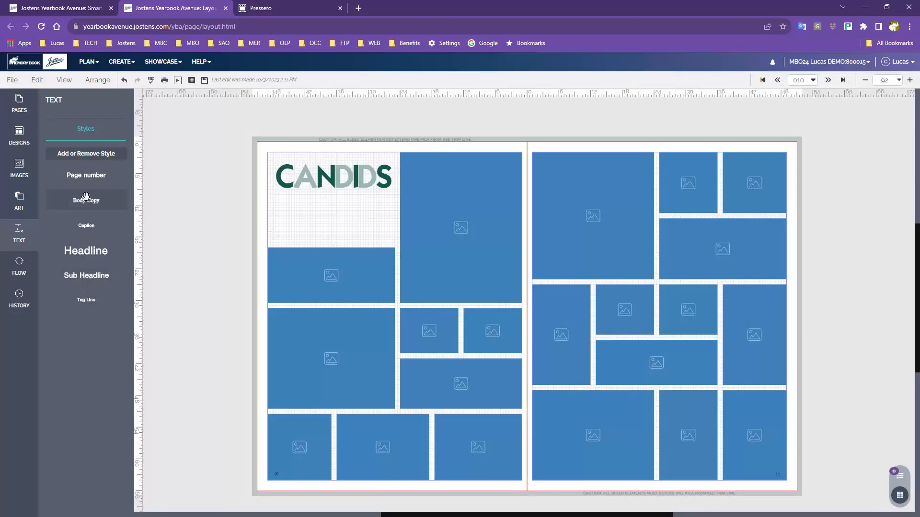
drag(82, 203, 402, 206)
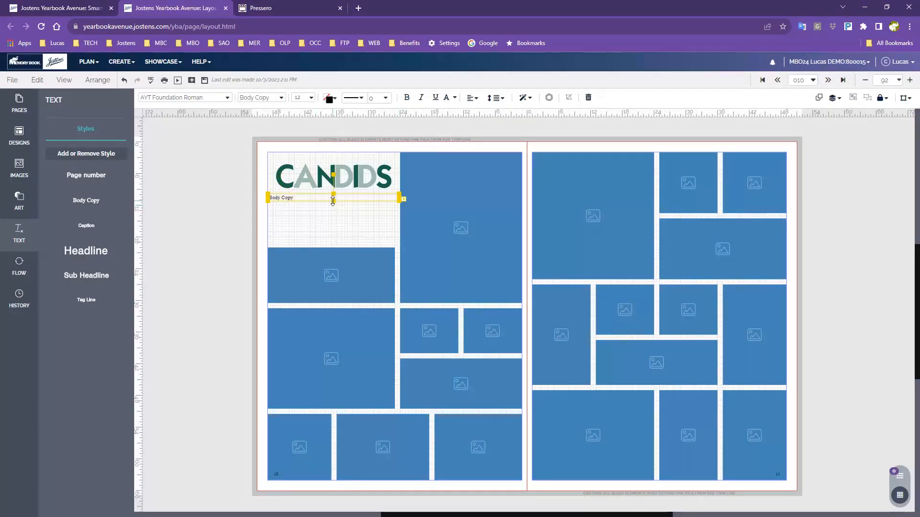
drag(333, 201, 336, 244)
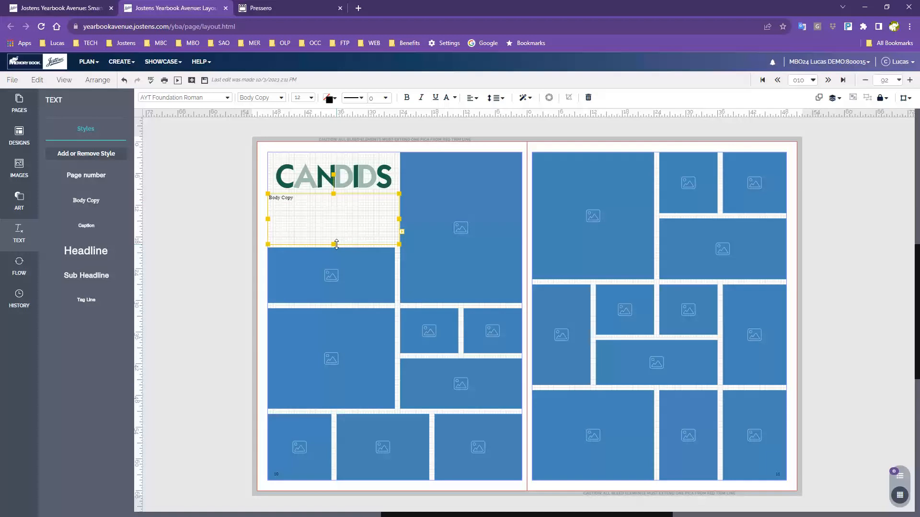
click(263, 256)
click(321, 212)
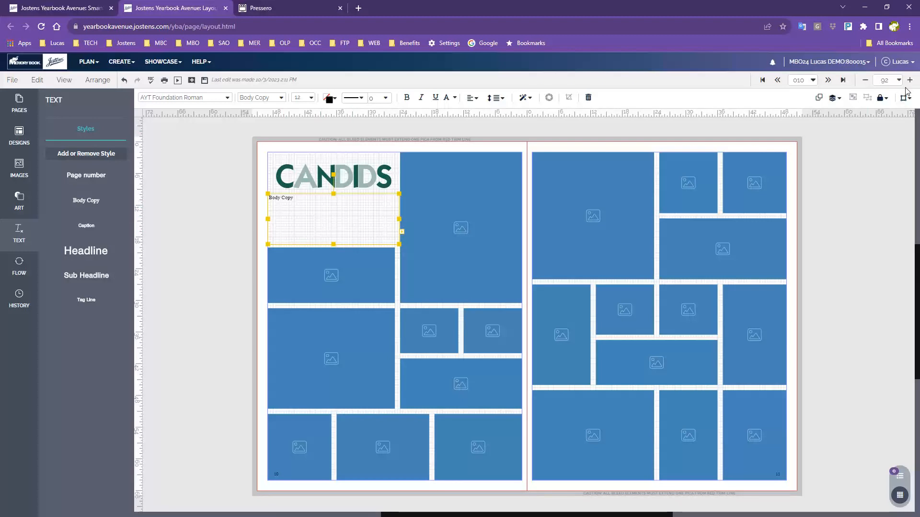
click(911, 28)
click(872, 298)
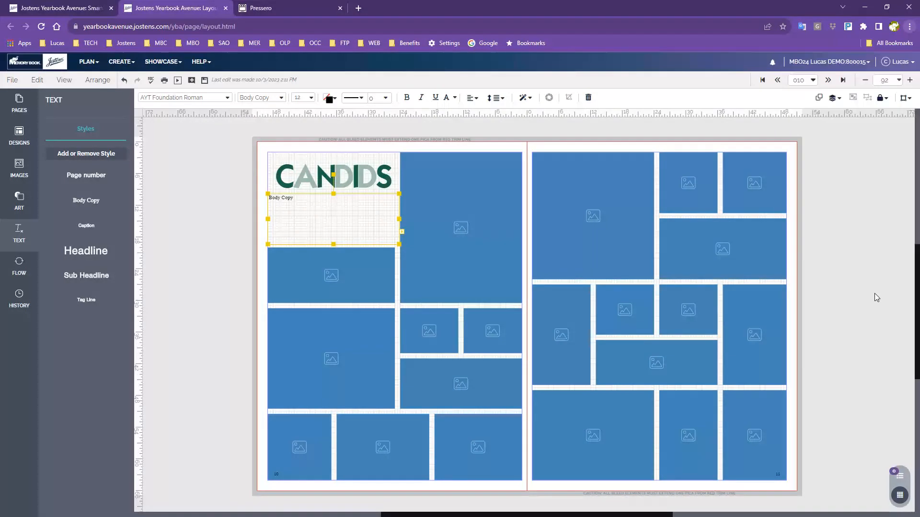
click(872, 298)
click(312, 198)
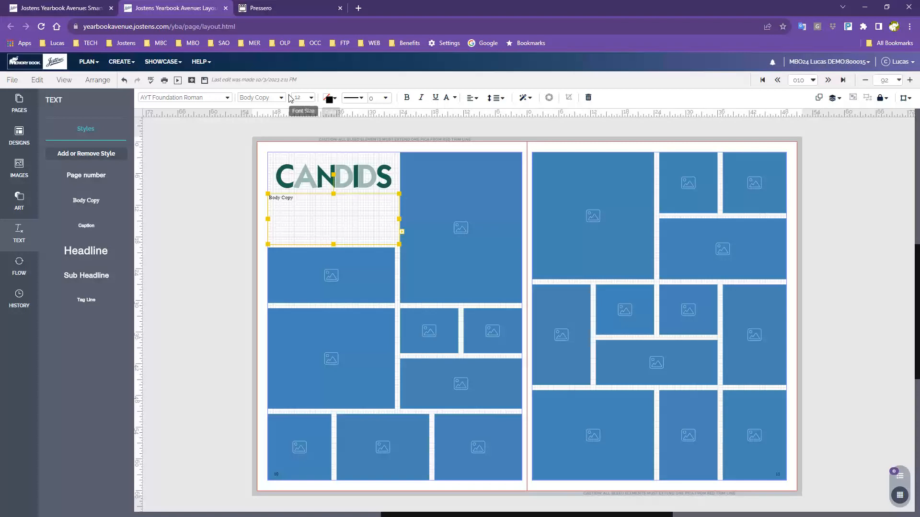
click(209, 192)
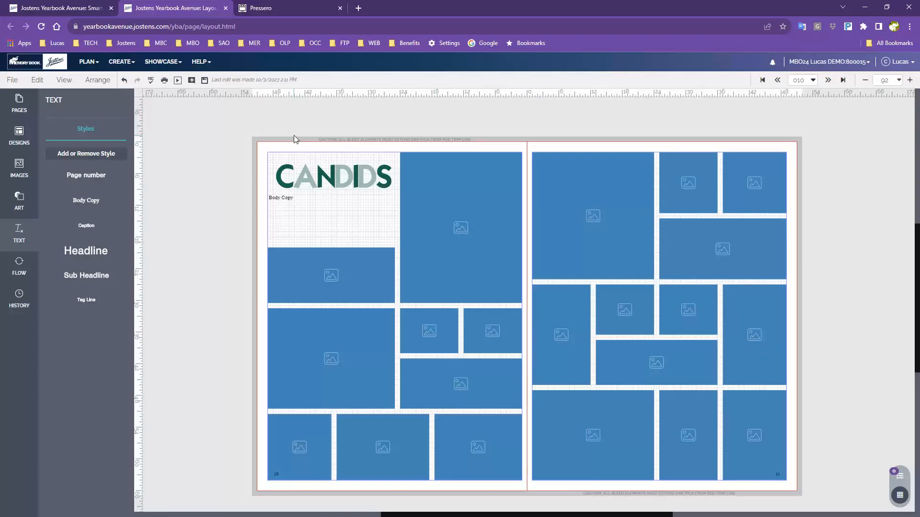
Step: Set the font size of the Body Copy text box on page 010 to 14
click(286, 200)
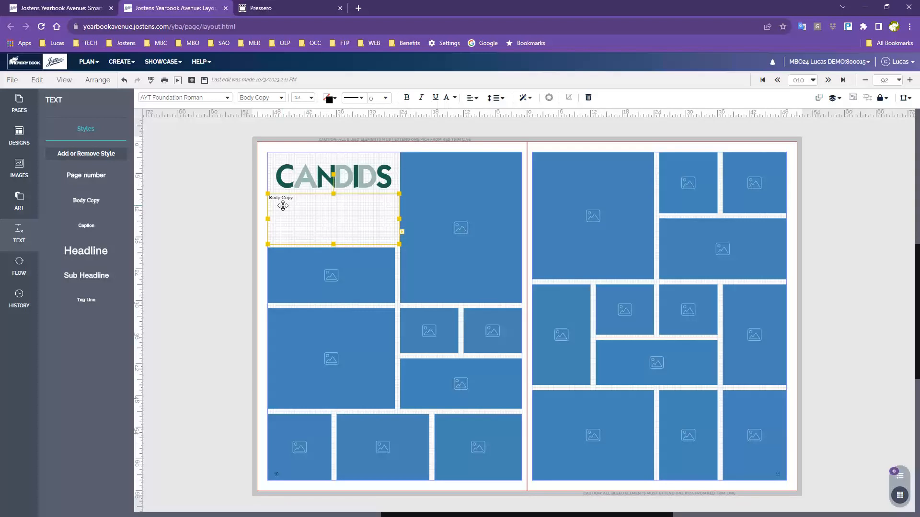
click(214, 100)
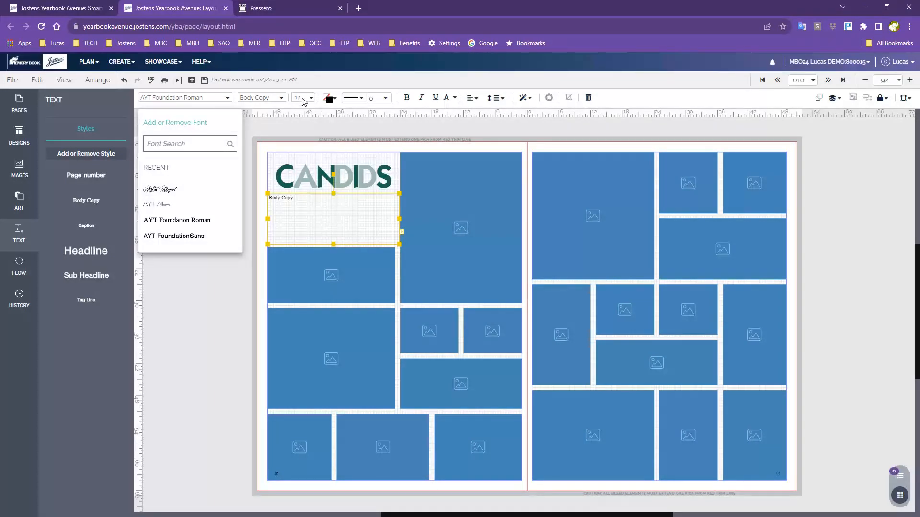
click(301, 99)
click(310, 97)
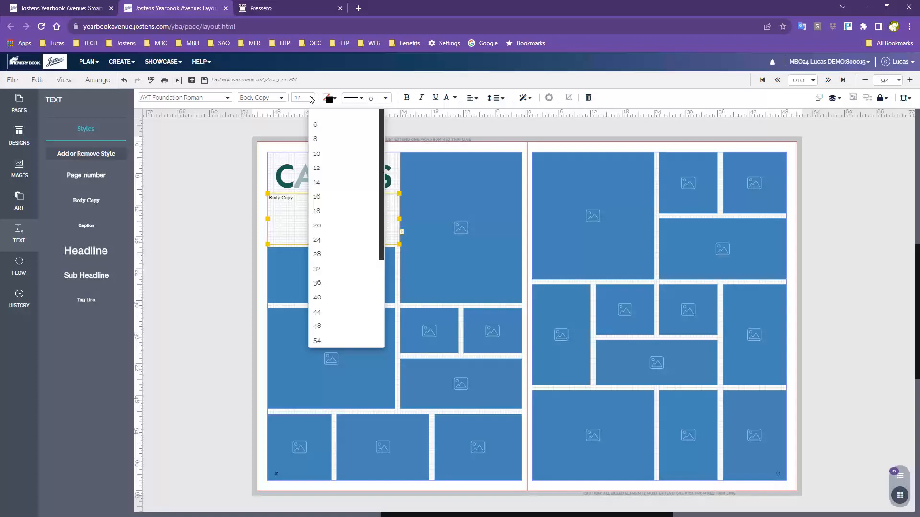
click(330, 182)
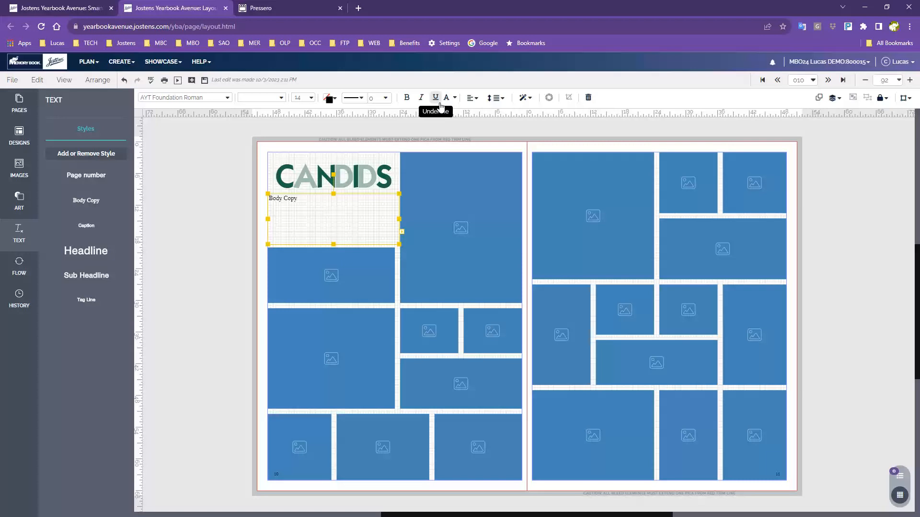
click(474, 201)
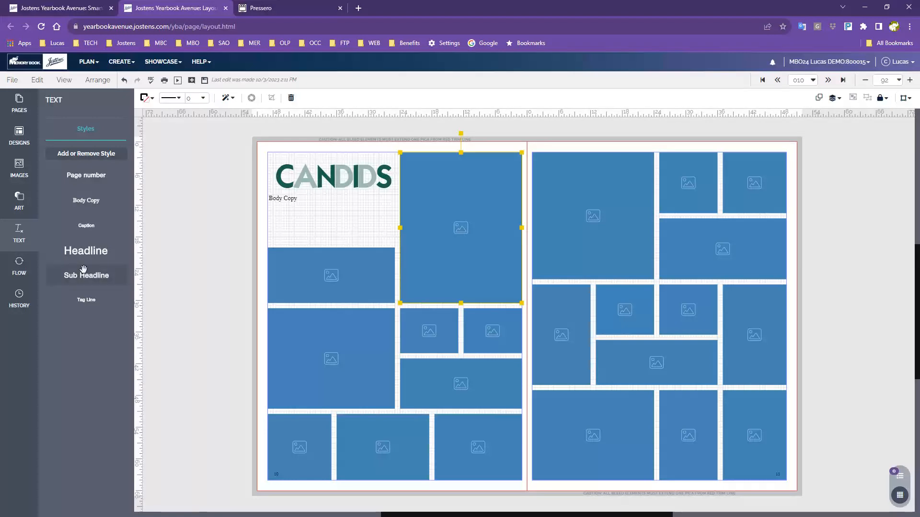
Step: Place the photo of the boy playing the cello from the activity candids images into the tall photo box on page 010
click(19, 168)
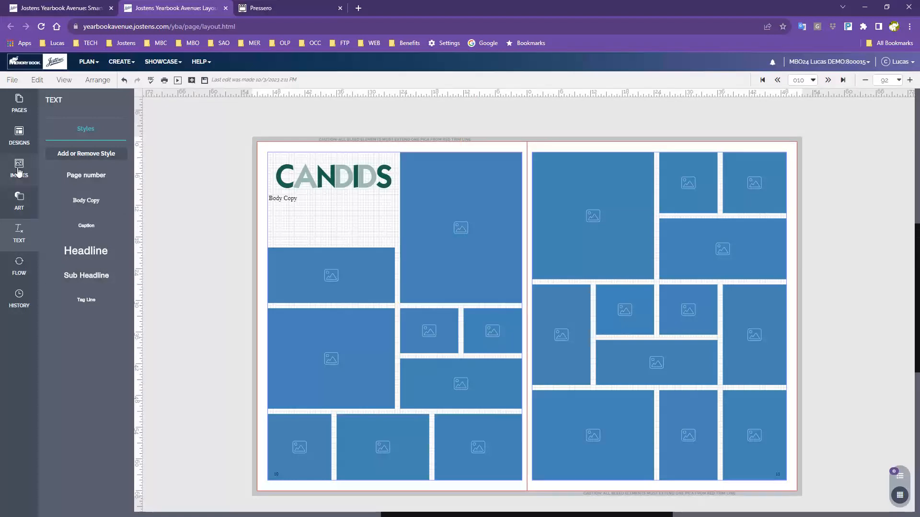
scroll(174, 378, down, 3)
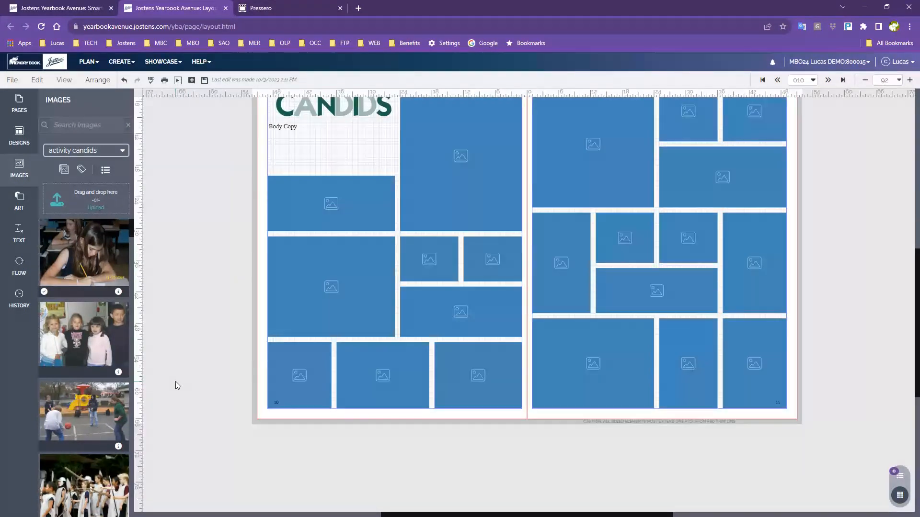
scroll(176, 381, up, 5)
scroll(176, 381, down, 2)
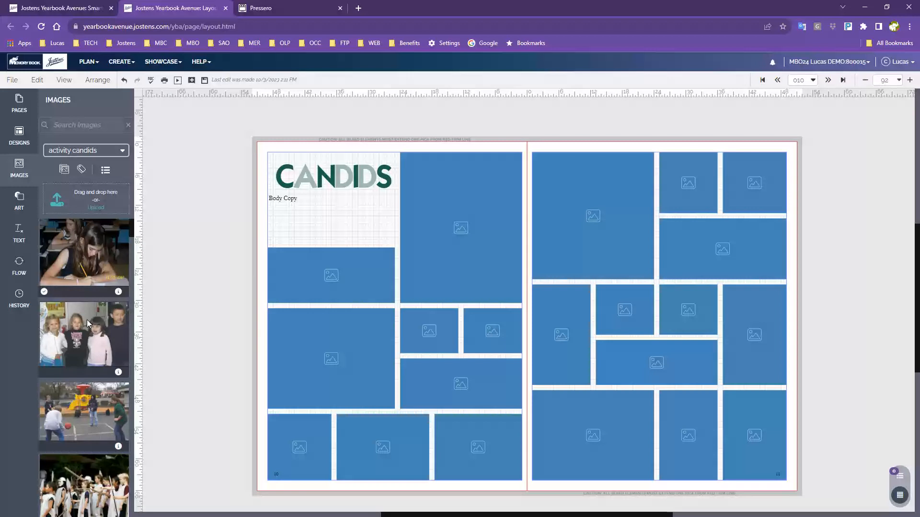
scroll(88, 320, down, 4)
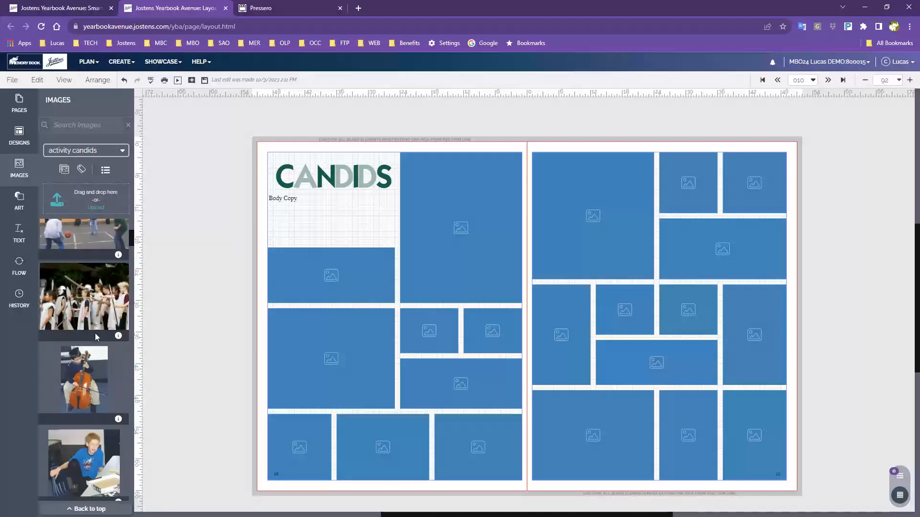
drag(73, 382, 459, 241)
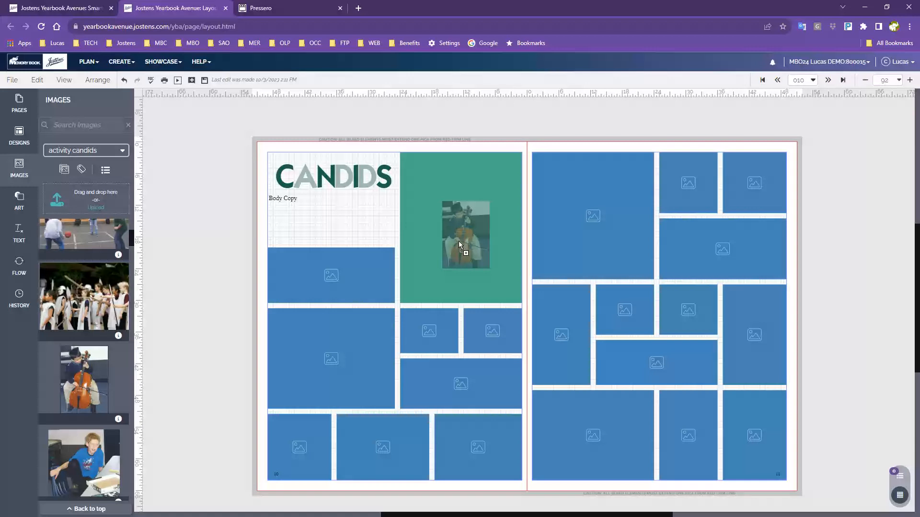
drag(459, 240, 459, 240)
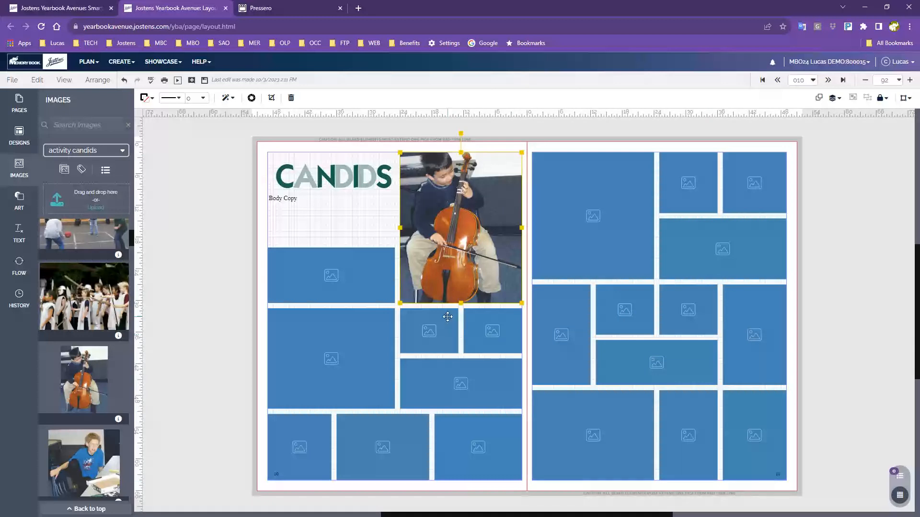
Step: Place a group photo from activity candids as a loose image over the large photo box on page 011 and try enlarging it
scroll(96, 359, down, 5)
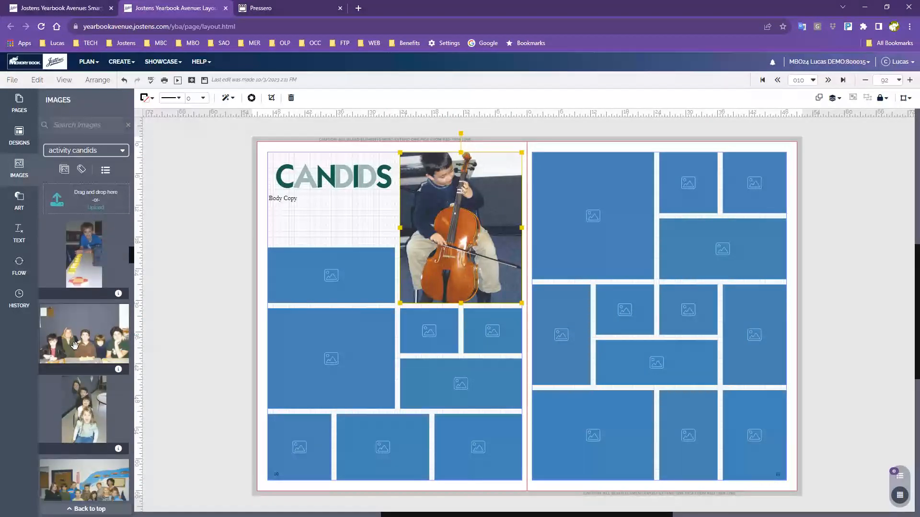
drag(96, 358, 58, 342)
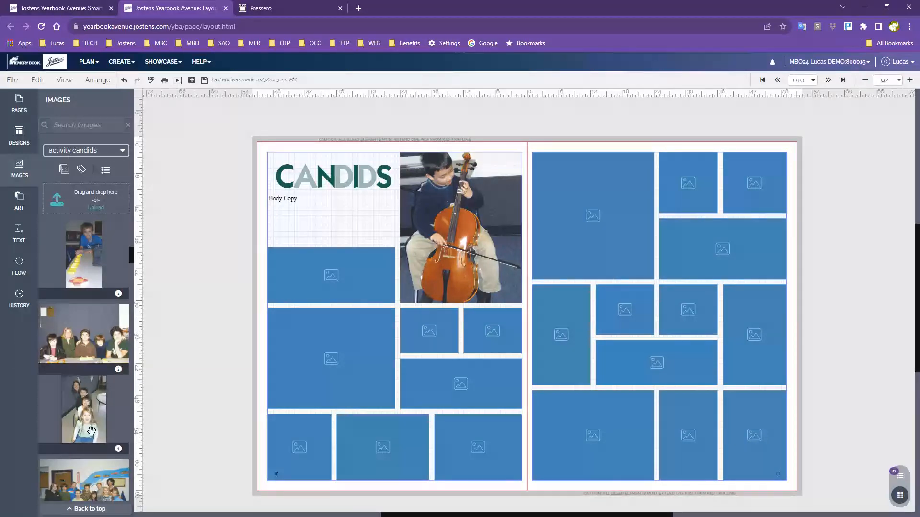
scroll(83, 342, down, 3)
drag(84, 294, 592, 229)
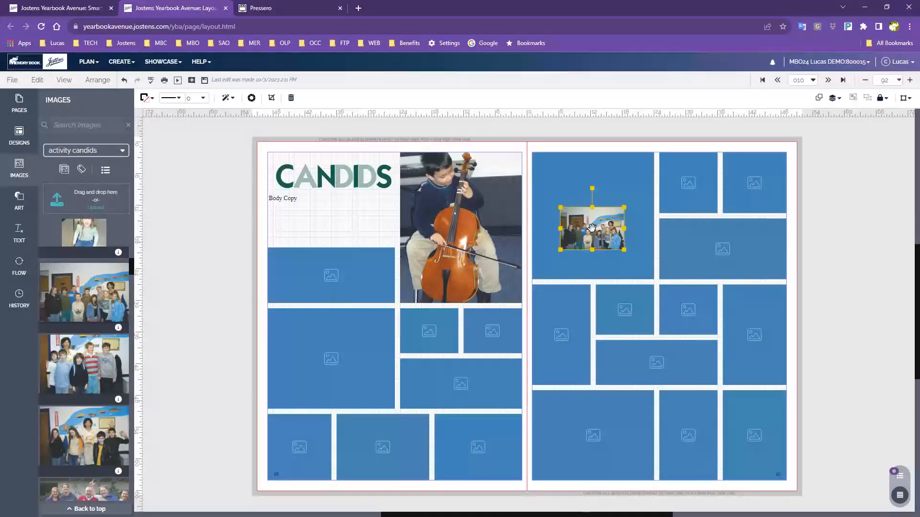
drag(589, 232, 581, 208)
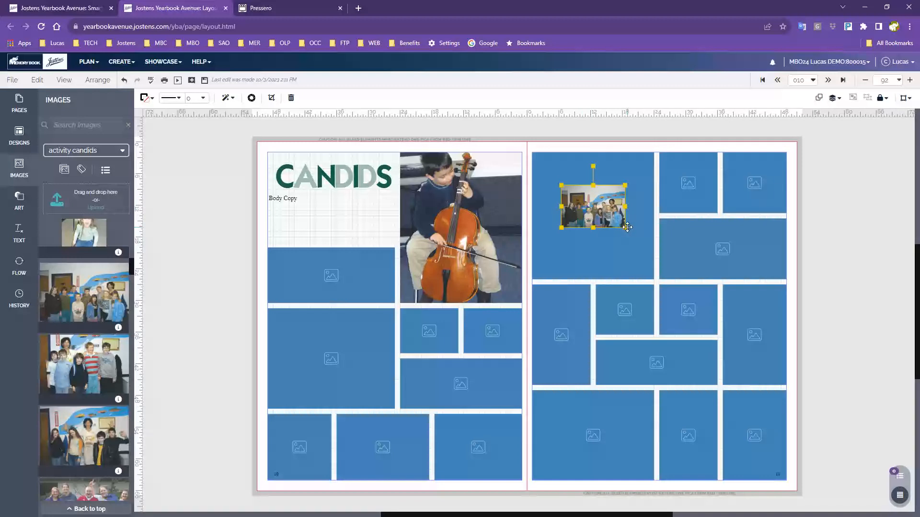
drag(628, 228, 633, 234)
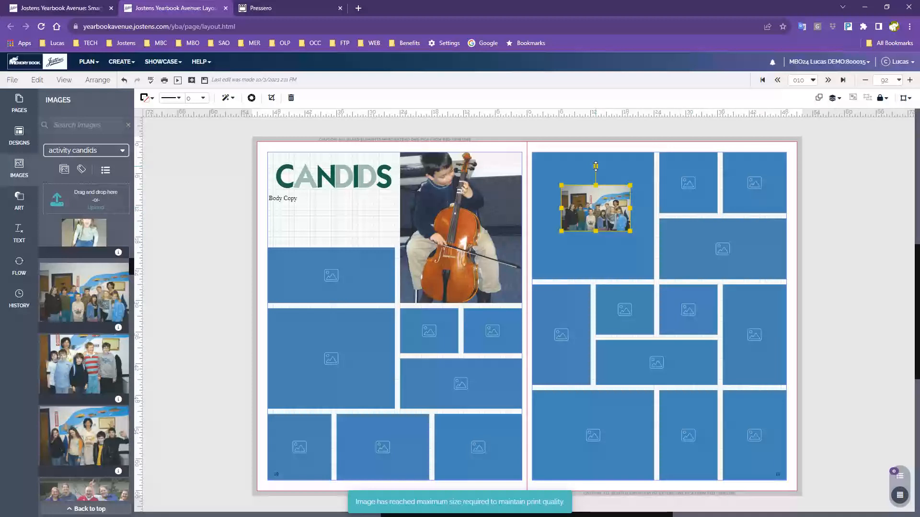
drag(601, 208, 601, 226)
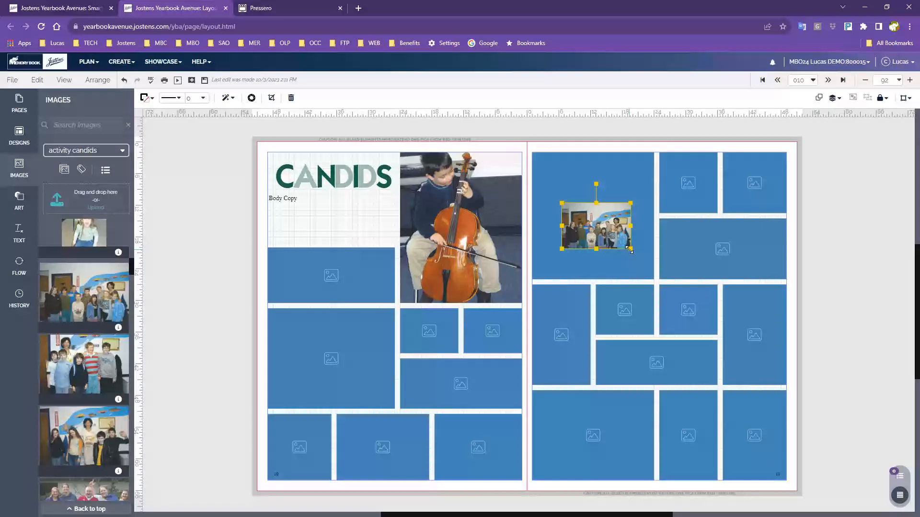
drag(630, 248, 643, 268)
Step: Delete the outer top photo box on page 011, and try the loose group photo in the gap and over the middle-row boxes
click(759, 183)
key(Delete)
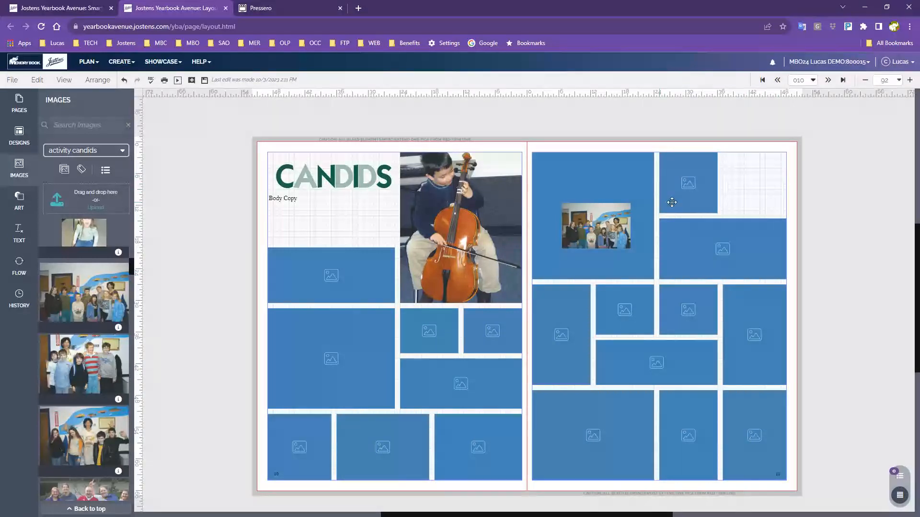
drag(595, 229, 750, 187)
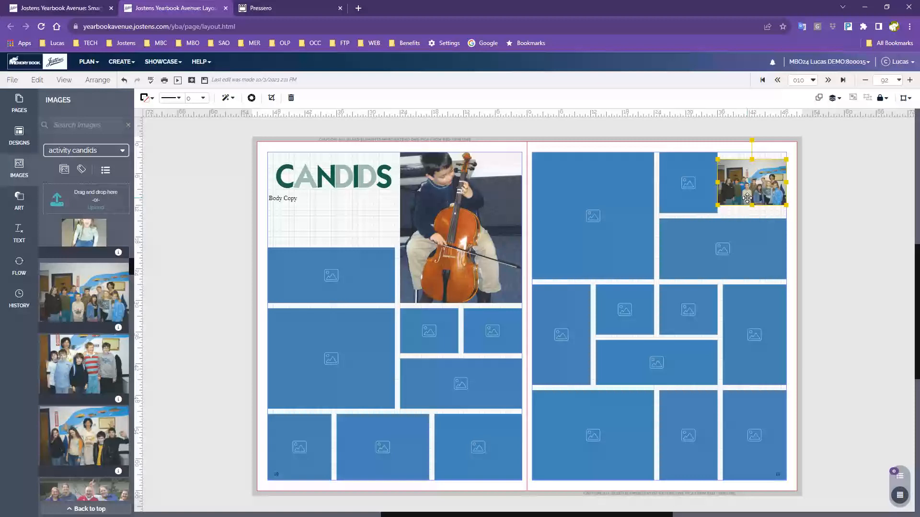
mouse_move(748, 194)
mouse_down()
mouse_move(763, 192)
mouse_move(746, 190)
mouse_up()
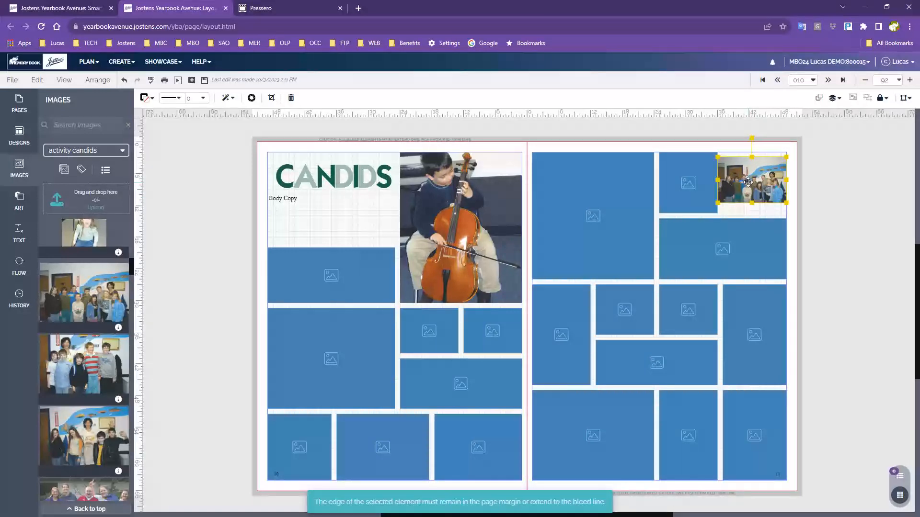
drag(748, 182, 730, 187)
mouse_move(82, 287)
mouse_down()
mouse_move(294, 263)
mouse_move(303, 272)
mouse_move(192, 305)
mouse_move(110, 369)
mouse_move(282, 361)
mouse_move(112, 384)
mouse_move(144, 312)
mouse_move(304, 294)
mouse_move(337, 361)
mouse_move(450, 358)
mouse_move(75, 289)
mouse_up()
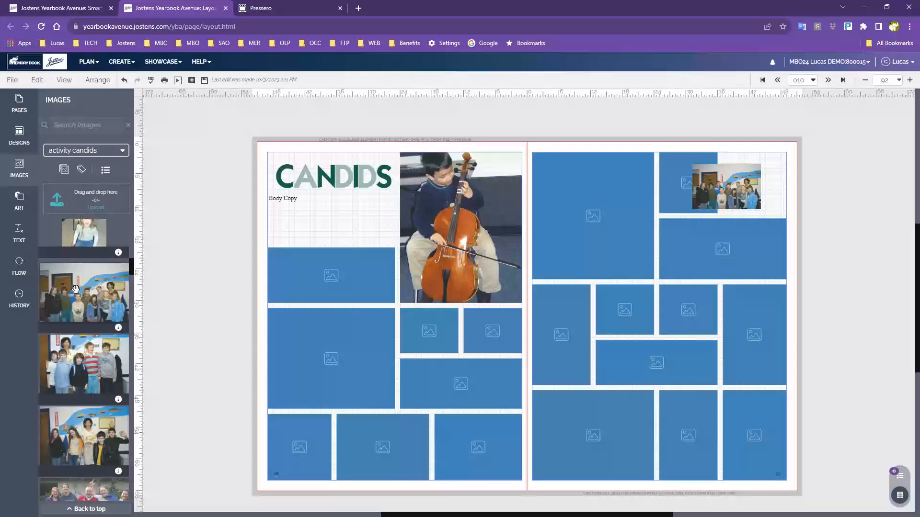
click(714, 189)
drag(715, 189, 613, 312)
click(623, 204)
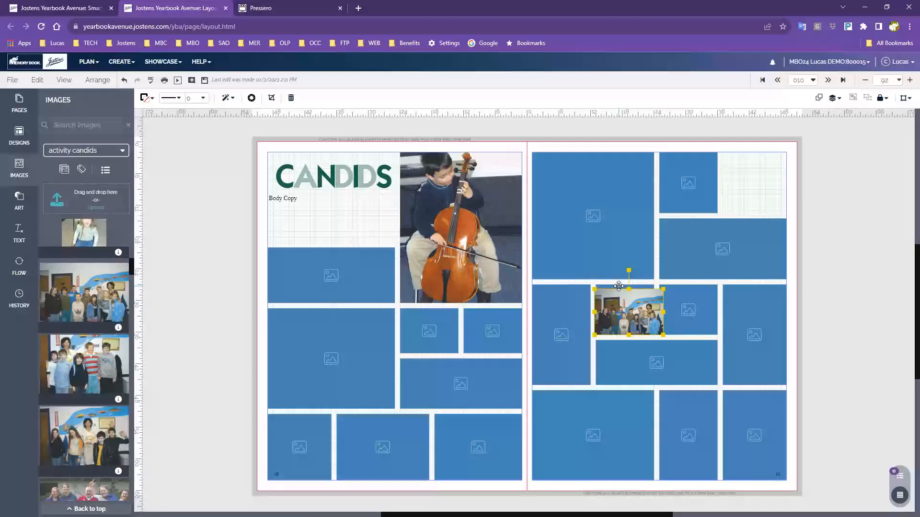
drag(627, 314, 709, 305)
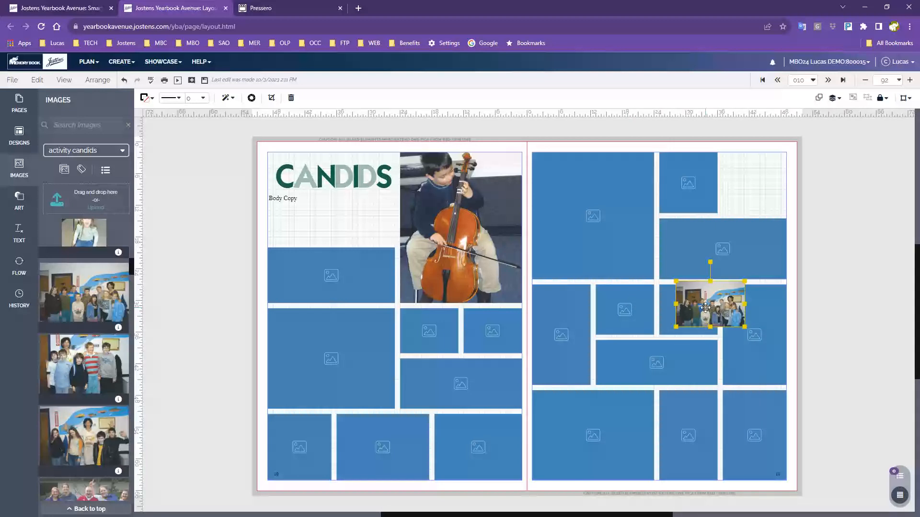
Step: Delete the loose group photo from page 011 and remove the cello photo from the tall photo box on page 010
key(Delete)
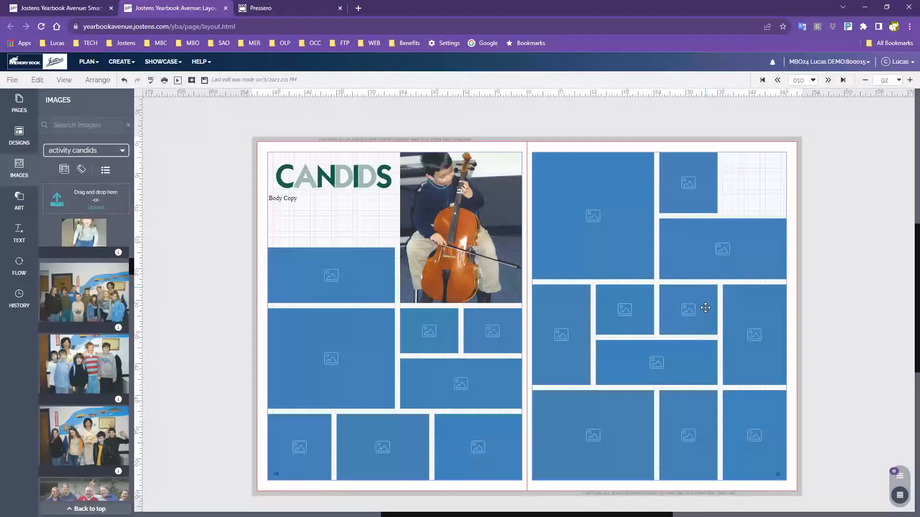
click(489, 218)
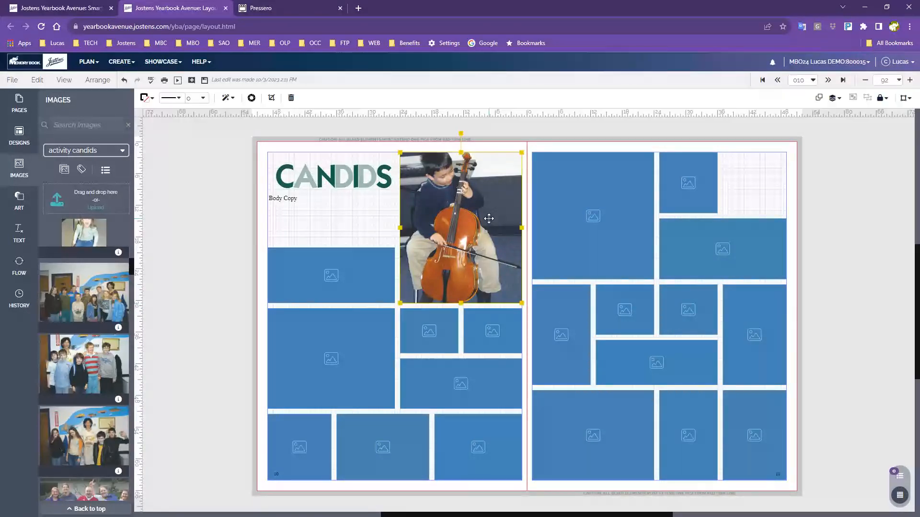
key(Delete)
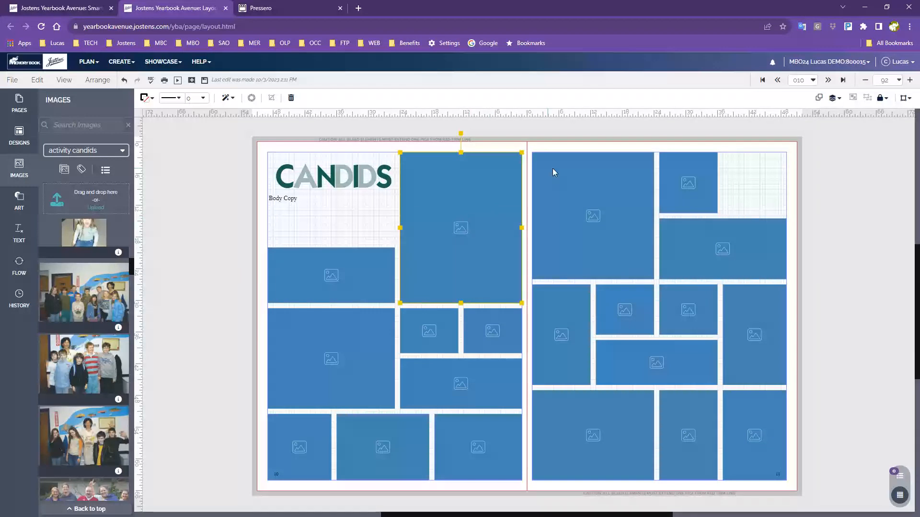
Step: Change the shape of the tall photo box beside the CANDIDS heading on page 010 to Circle
click(37, 80)
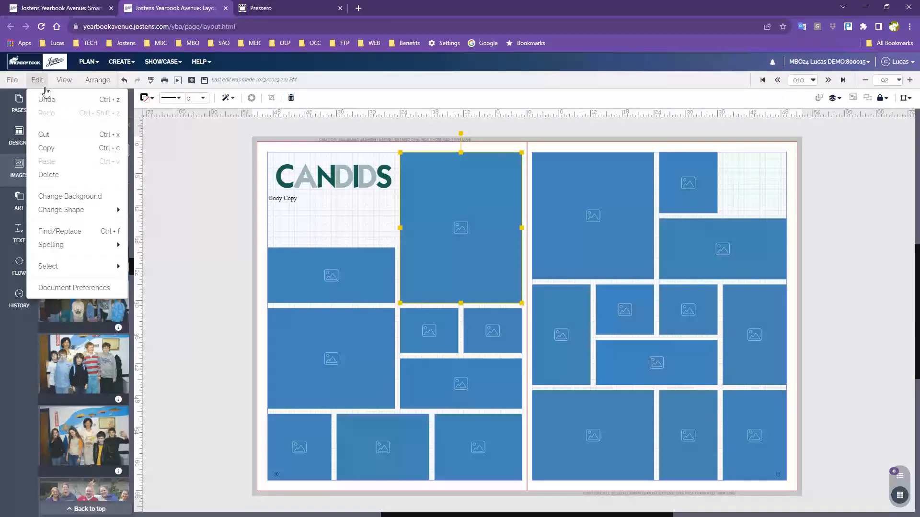
mouse_move(66, 212)
click(453, 238)
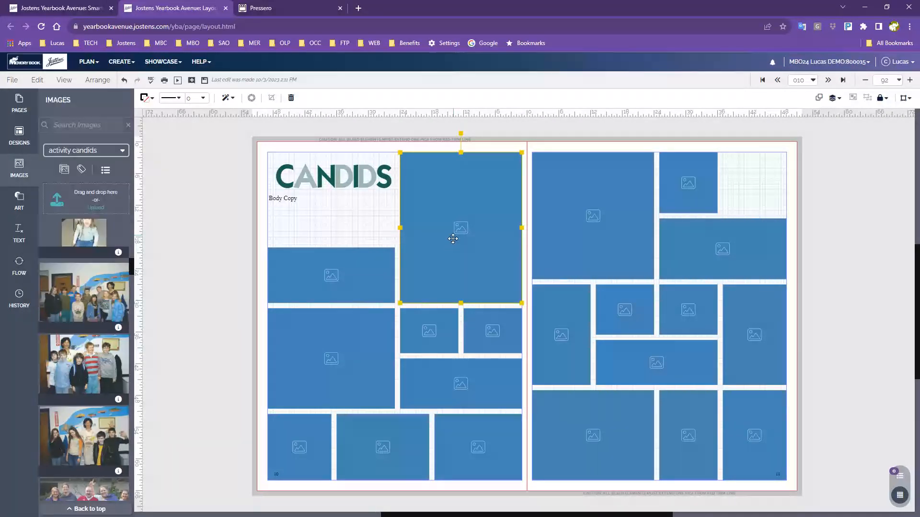
click(37, 80)
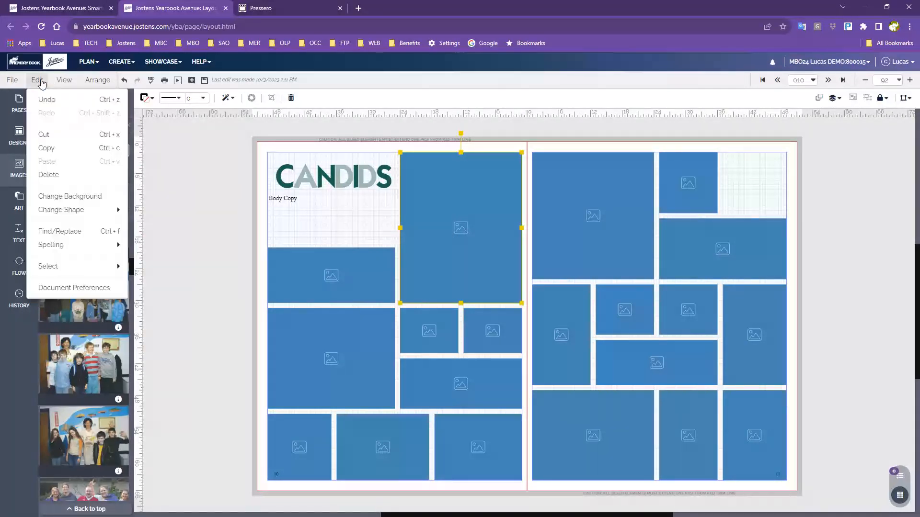
mouse_move(74, 209)
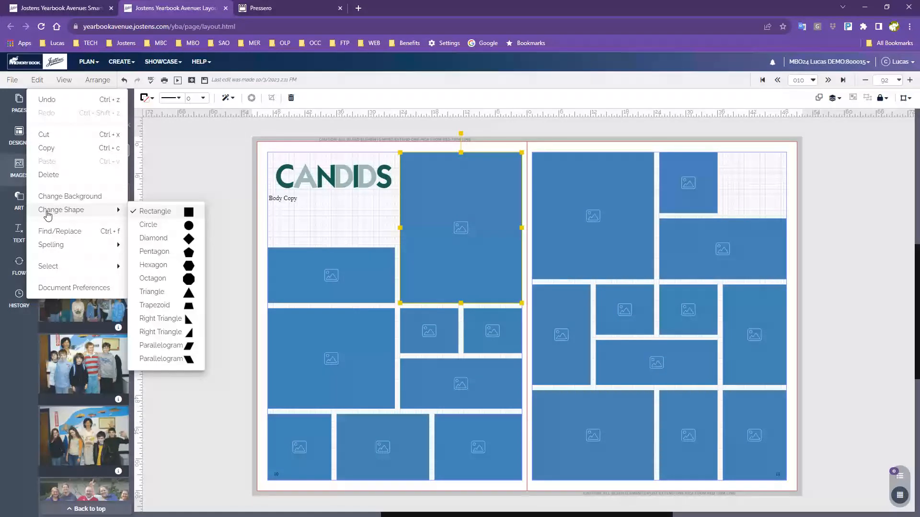
click(151, 227)
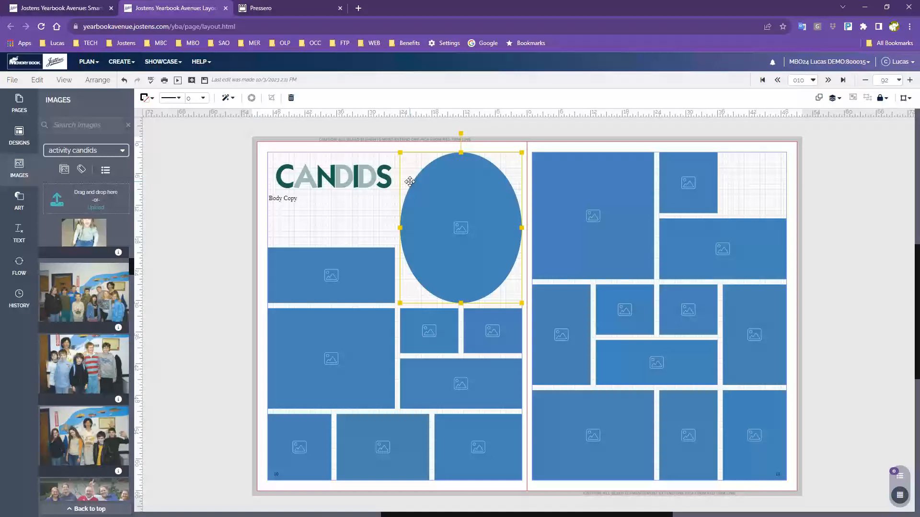
click(225, 389)
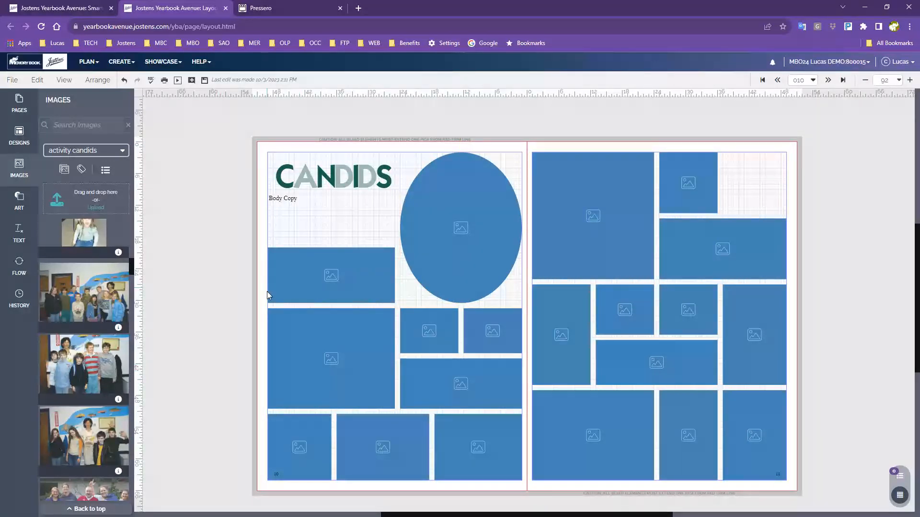
Step: Try the Circle shape on all the photo boxes of page 010 together, and undo that shape change
drag(257, 273, 488, 460)
click(37, 80)
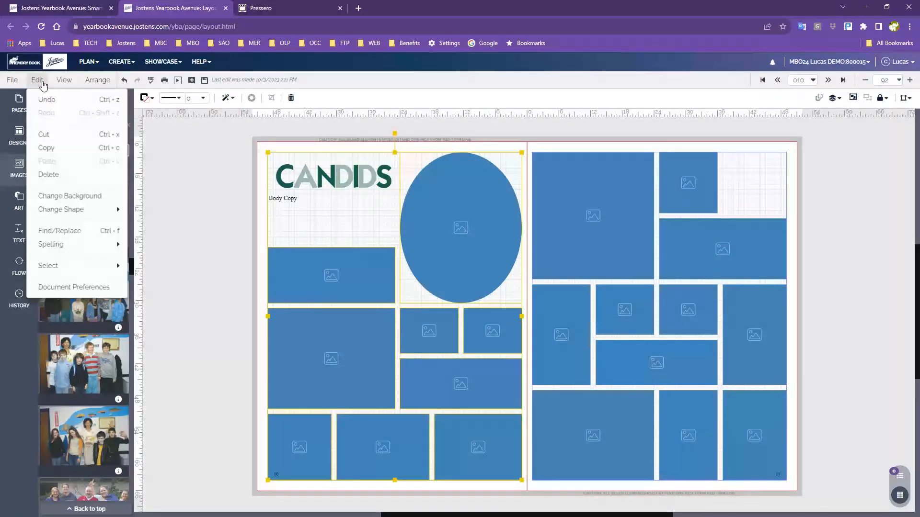
mouse_move(75, 216)
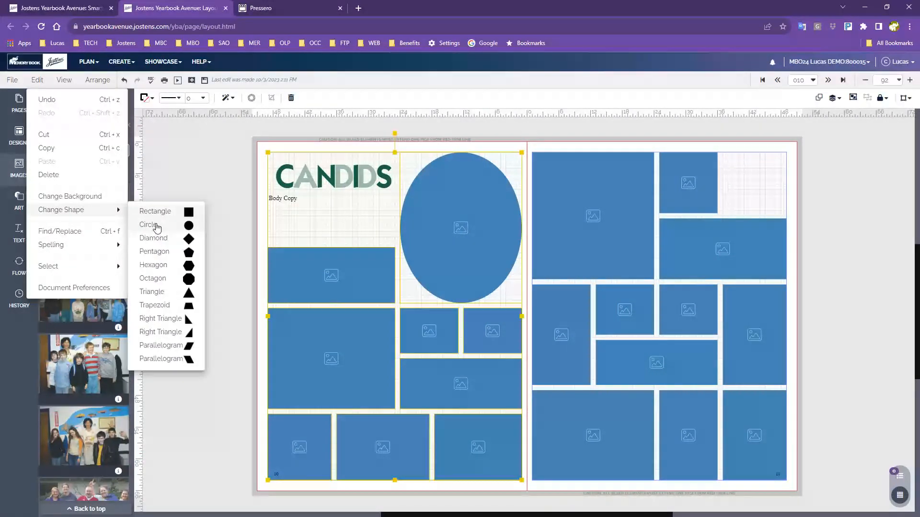
click(154, 225)
click(197, 256)
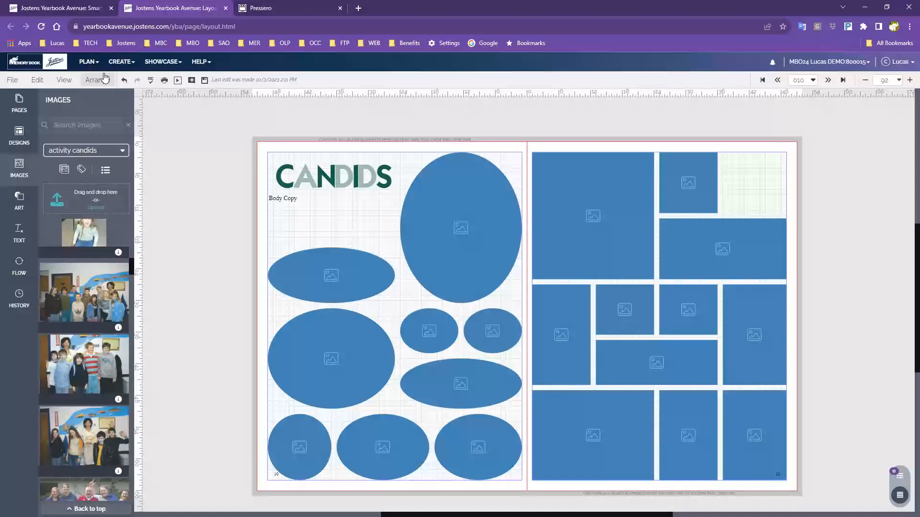
click(124, 79)
click(180, 280)
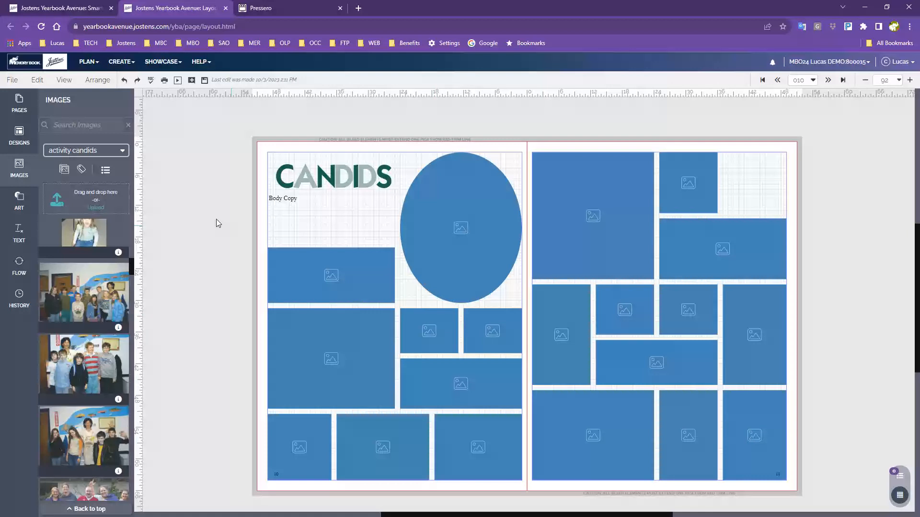
Step: Save only the left page as a template named "candid page 10-24-23"
click(9, 80)
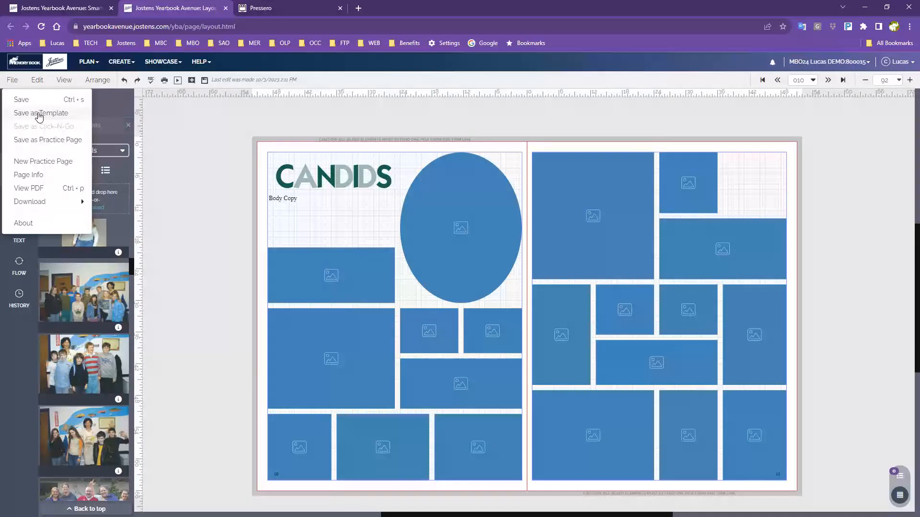
click(26, 113)
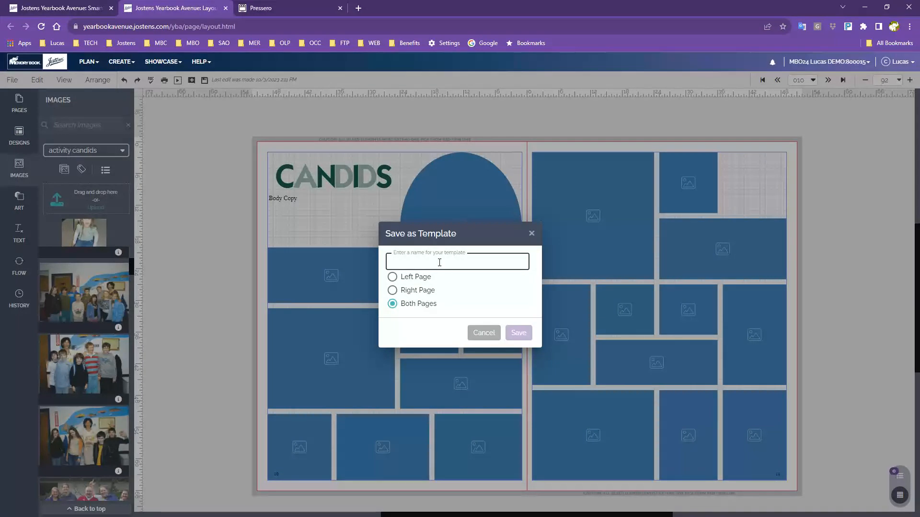
text(cand)
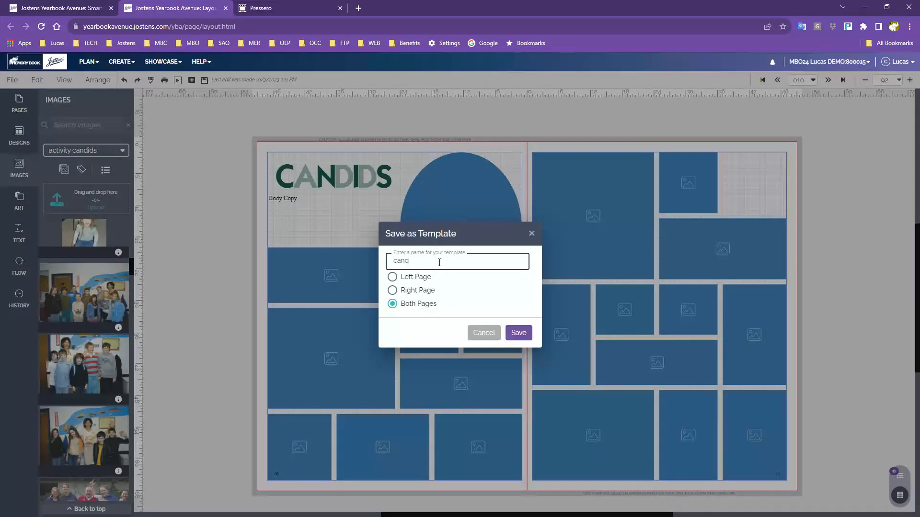
text(id pages)
text(0-24-23)
click(403, 278)
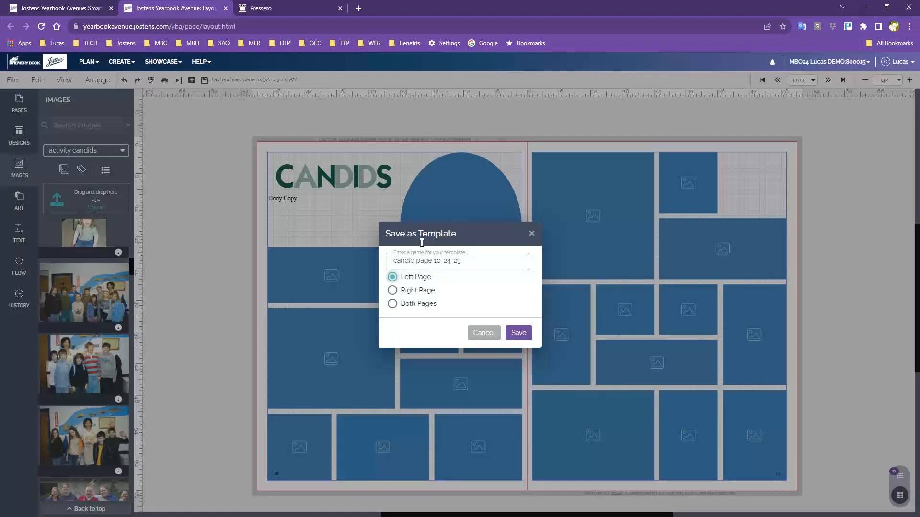
click(518, 333)
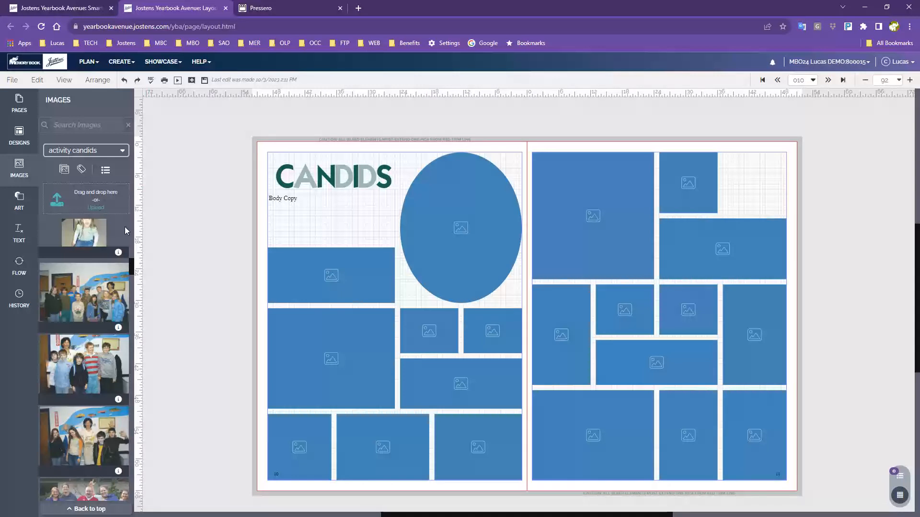
Step: Show the custom My Templates designs and preview the candid page 10-24-23 template
click(24, 140)
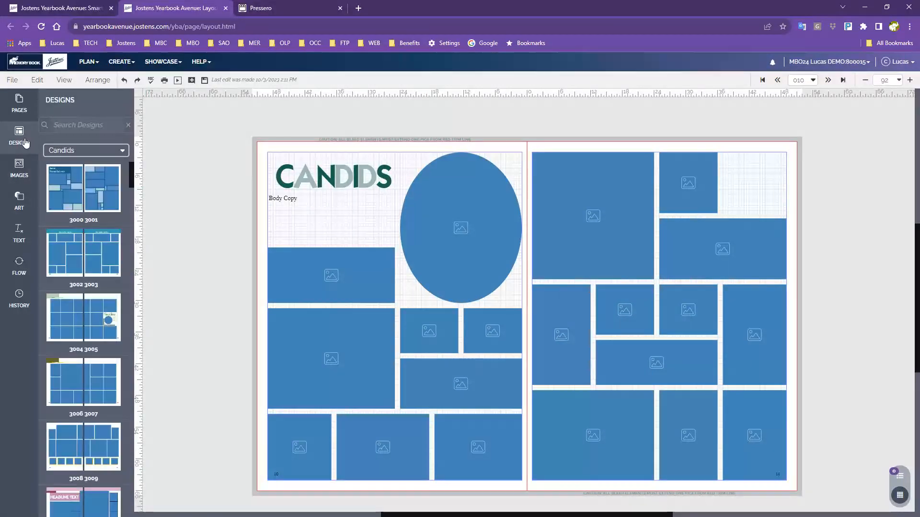
click(93, 153)
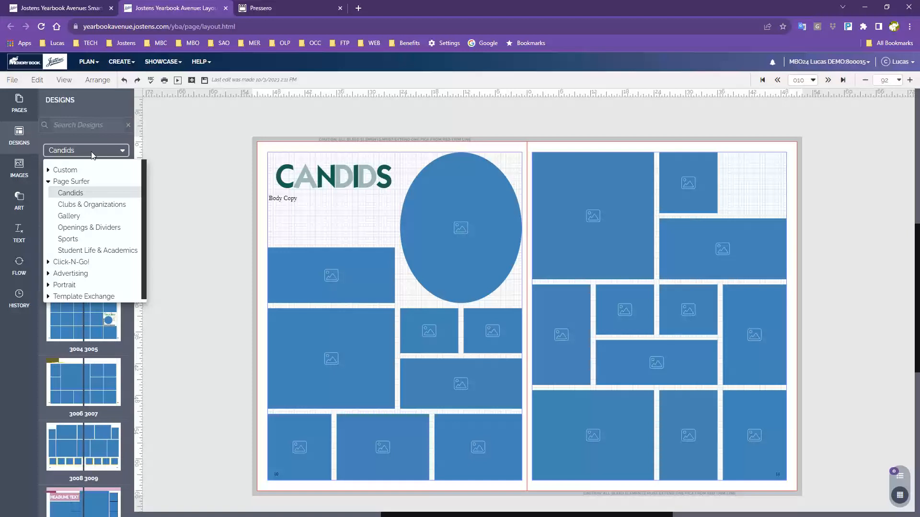
click(48, 170)
click(81, 193)
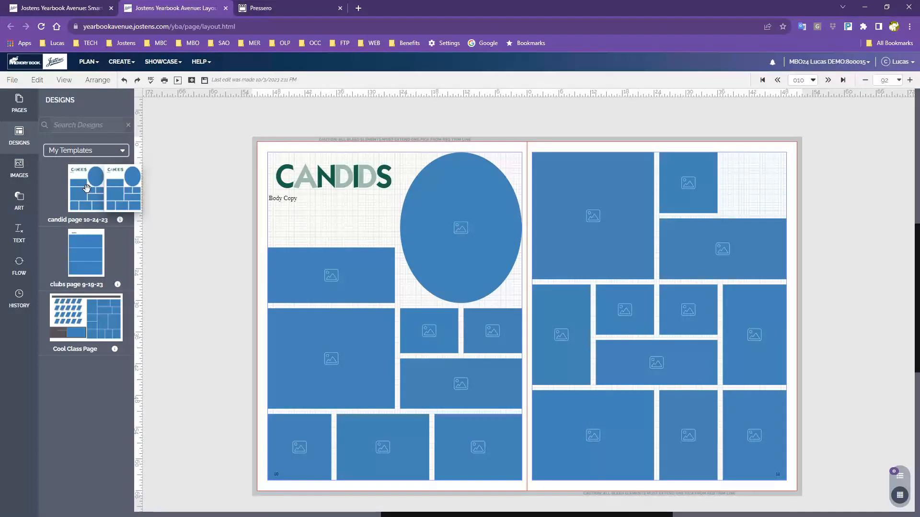
mouse_move(87, 187)
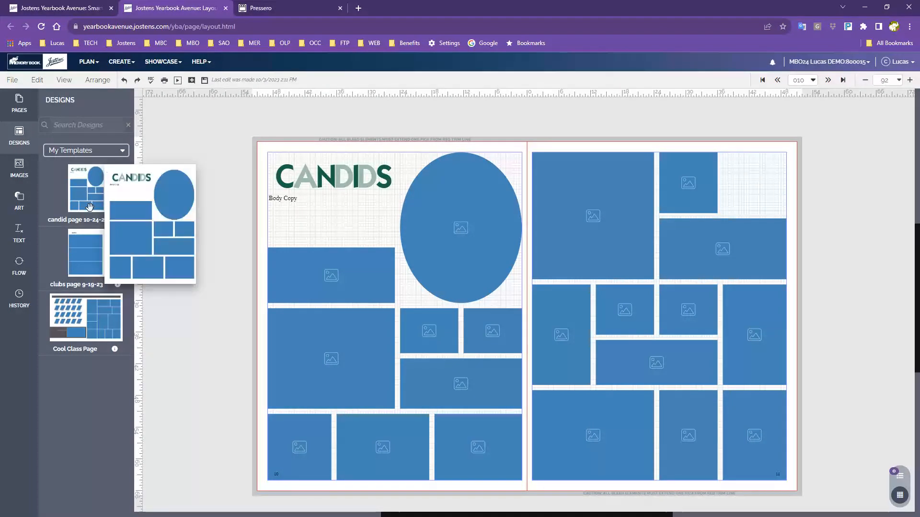
Step: Save and advance to page 012, and apply the candid page 10-24-23 template to it without retaining existing content
click(828, 82)
click(511, 309)
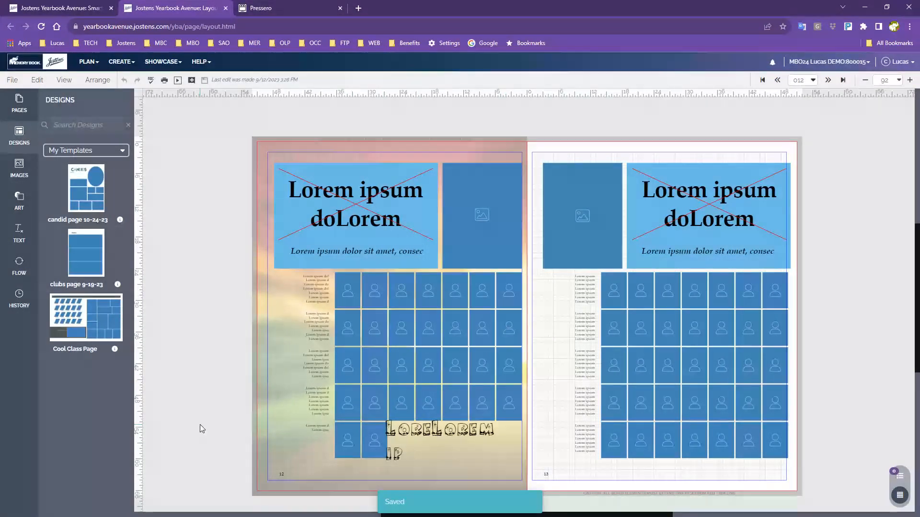
drag(91, 196, 396, 254)
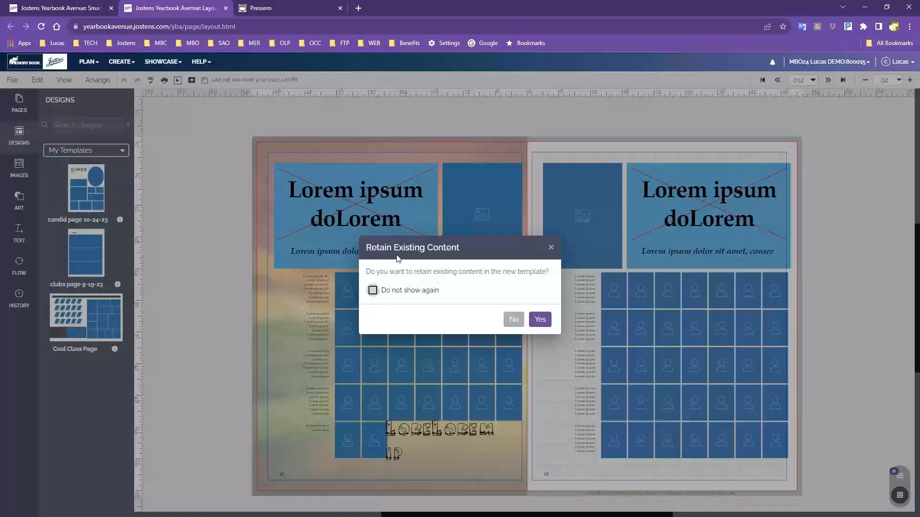
click(513, 321)
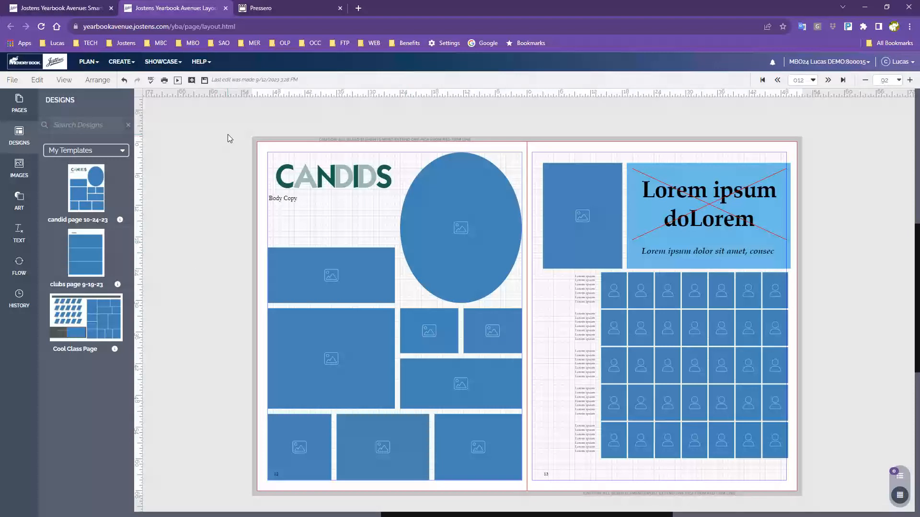
Step: Delete all the photo boxes, portraits and text from pages 012 and 013
drag(228, 136, 759, 392)
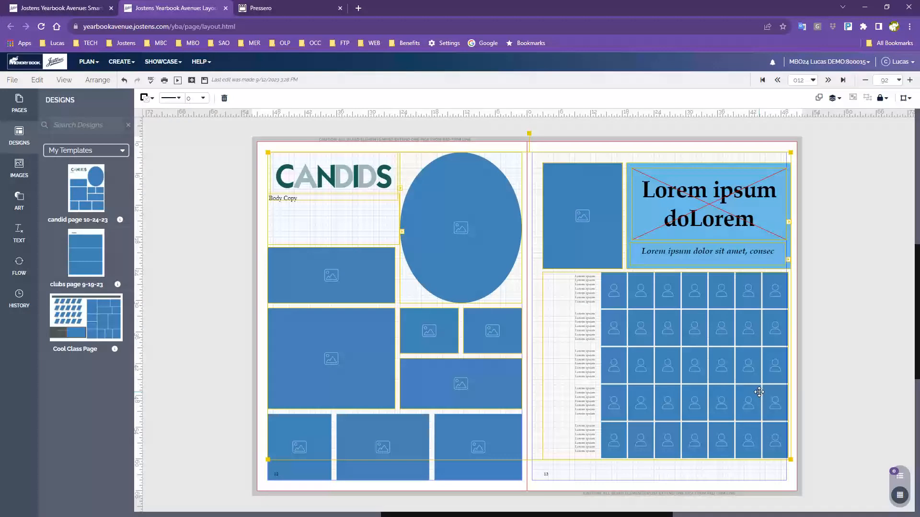
key(Delete)
drag(307, 368, 475, 451)
key(Delete)
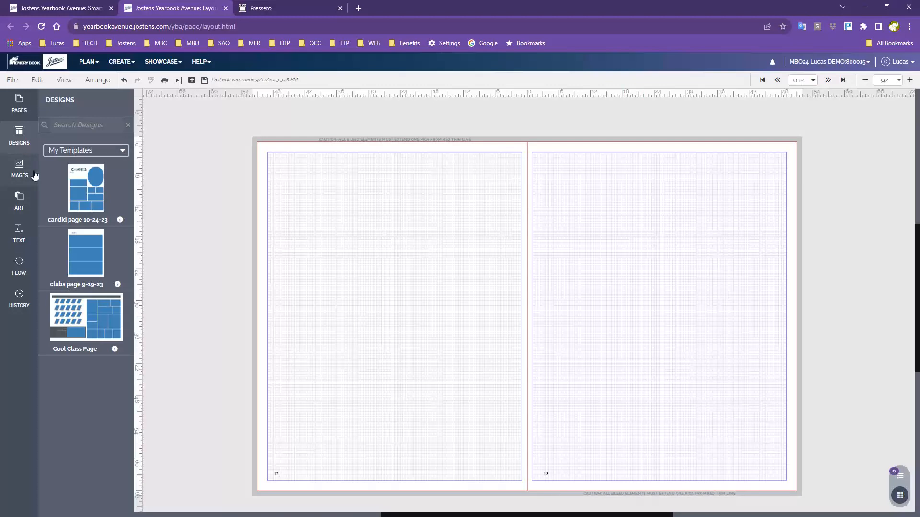
Step: Apply the Page Surfer Candids design 3016 to page 012 without retaining existing content
click(77, 154)
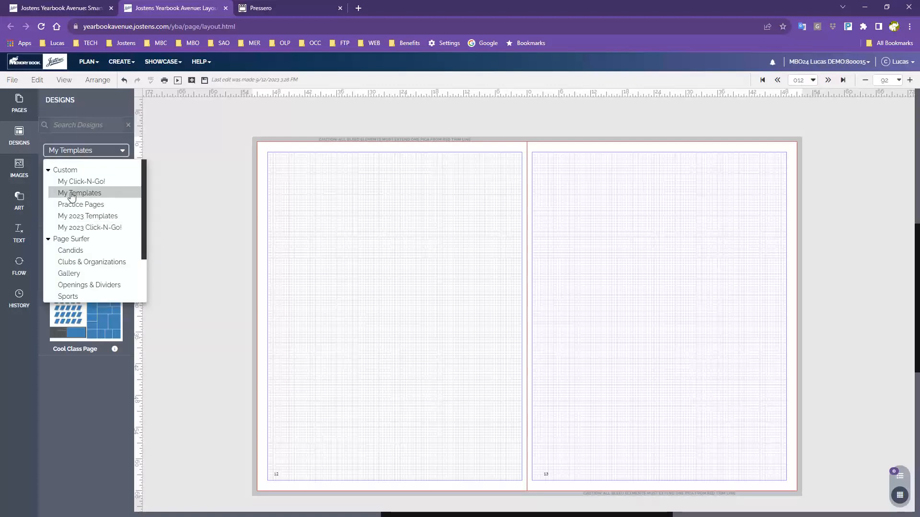
click(76, 250)
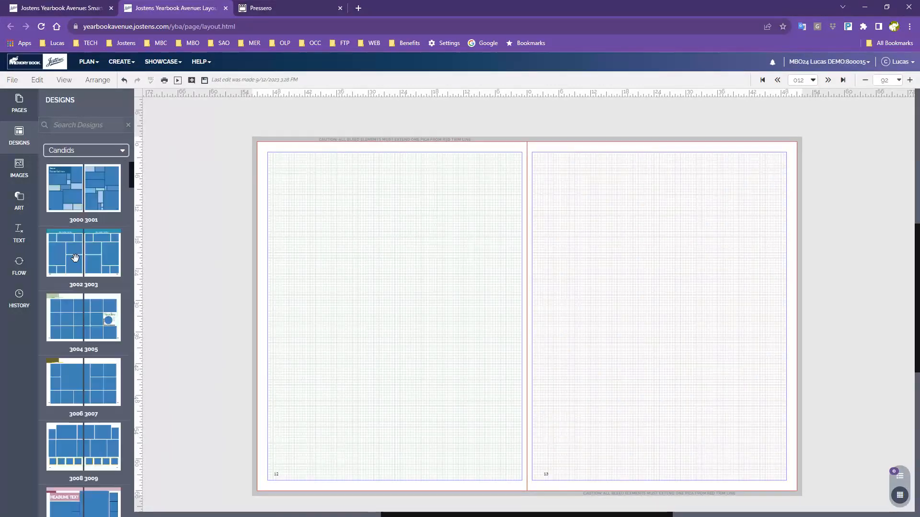
mouse_move(75, 259)
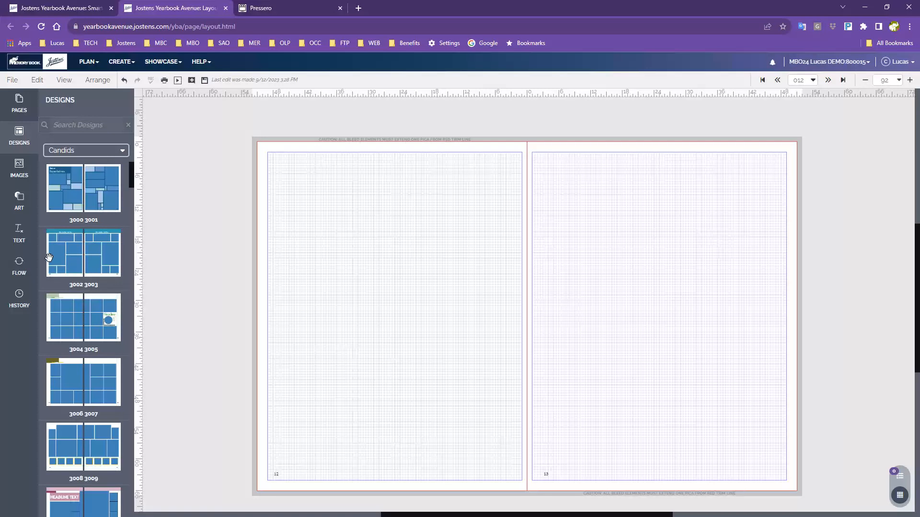
scroll(64, 369, down, 6)
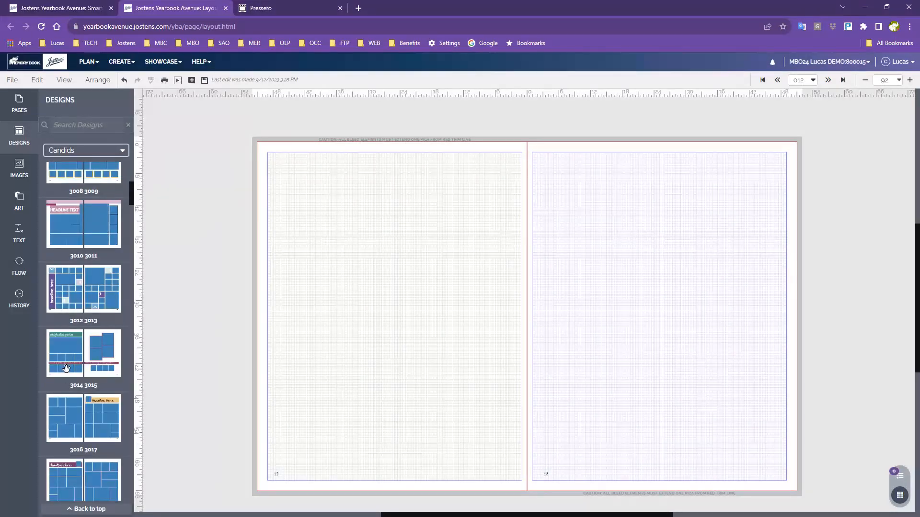
mouse_move(67, 357)
scroll(66, 357, down, 4)
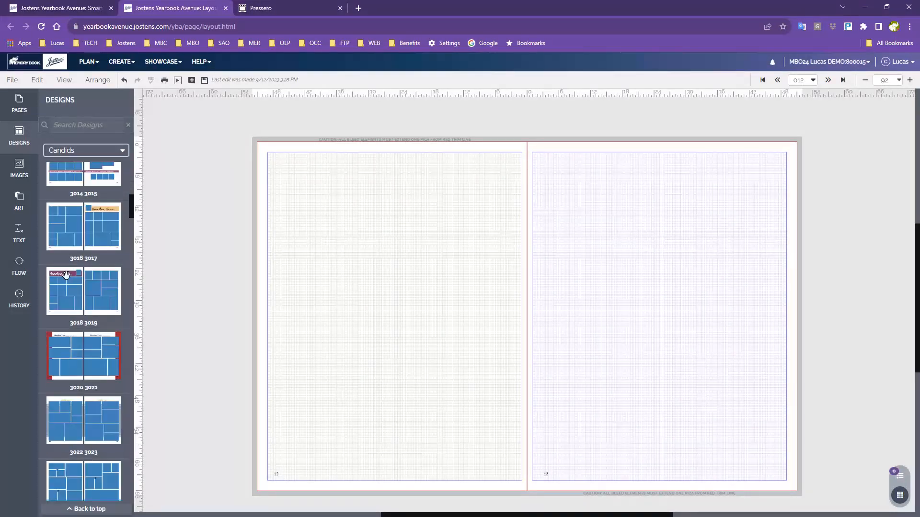
mouse_move(58, 231)
drag(58, 232, 360, 256)
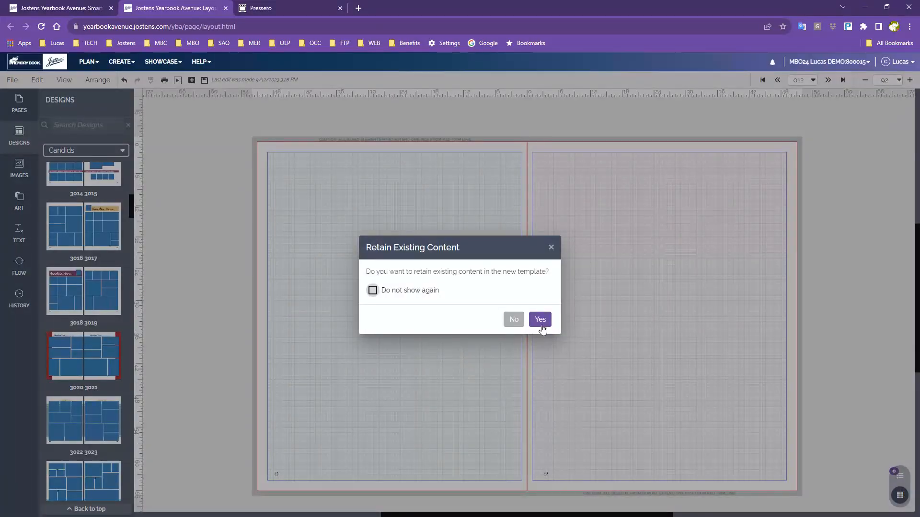
click(515, 324)
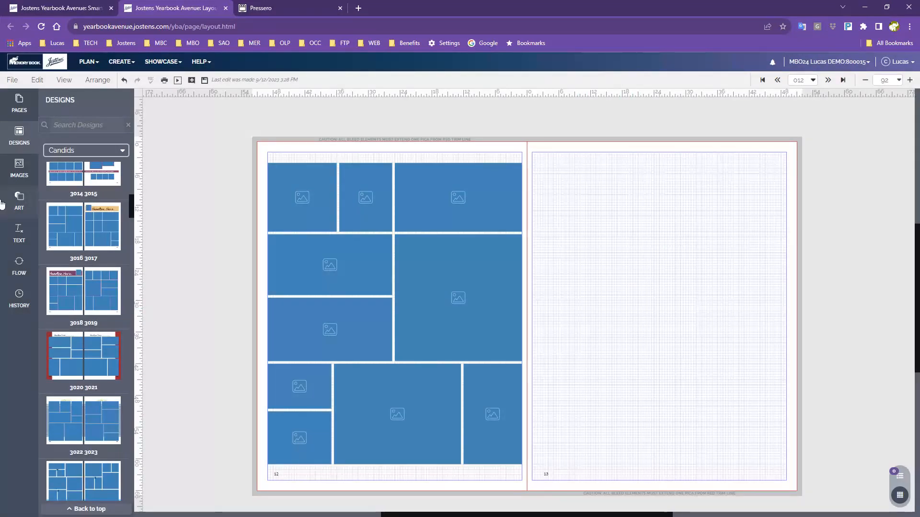
Step: Browse the activity candids images for photos for page 012
click(19, 170)
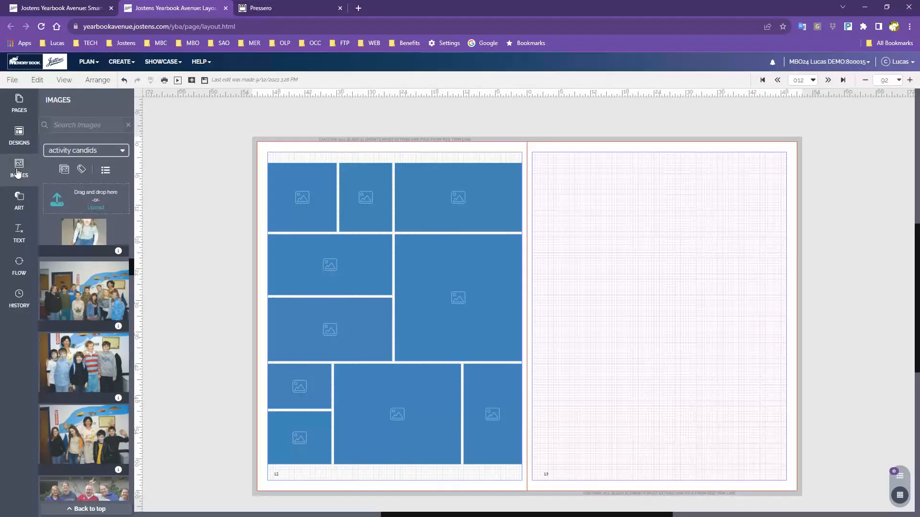
scroll(152, 338, down, 2)
scroll(84, 335, down, 6)
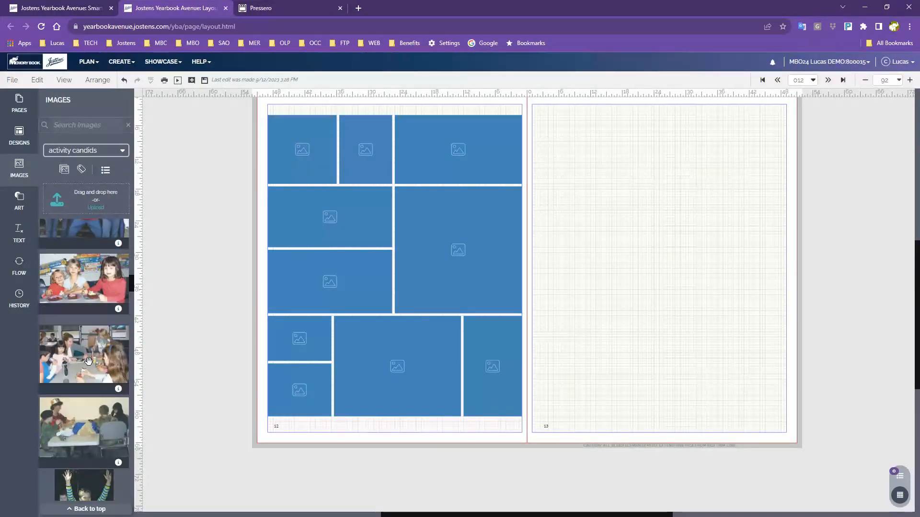
Step: Fill four empty frames on page 12 with activity candids: girls in red, children at a lunch table, boys' group, and classroom group
drag(84, 278, 343, 283)
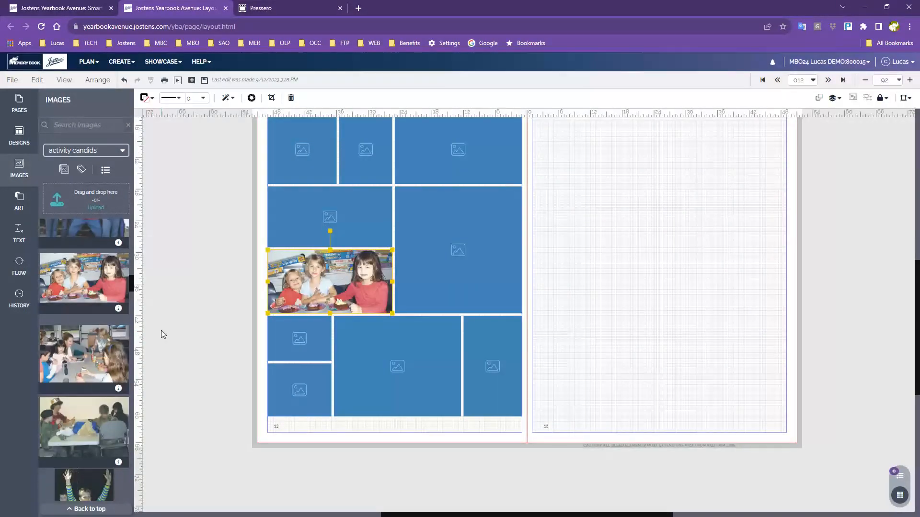
drag(84, 354, 385, 378)
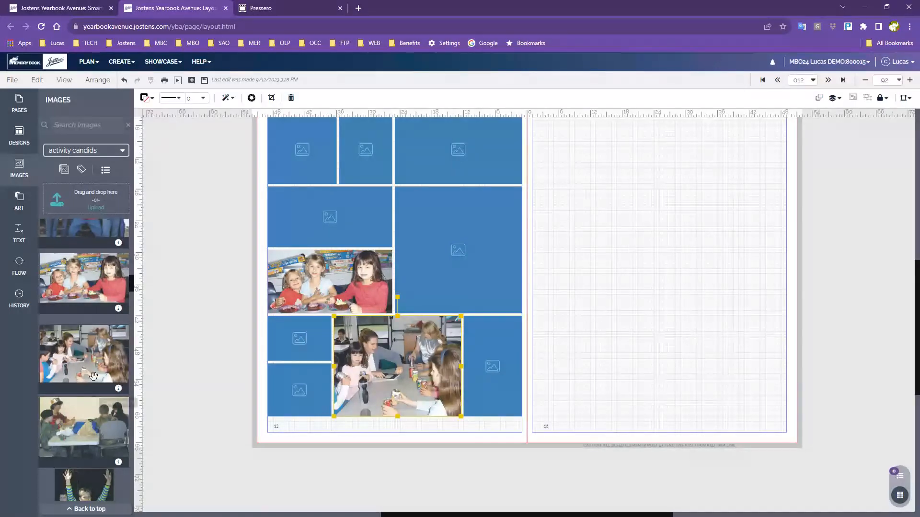
scroll(91, 421, down, 5)
drag(84, 338, 457, 249)
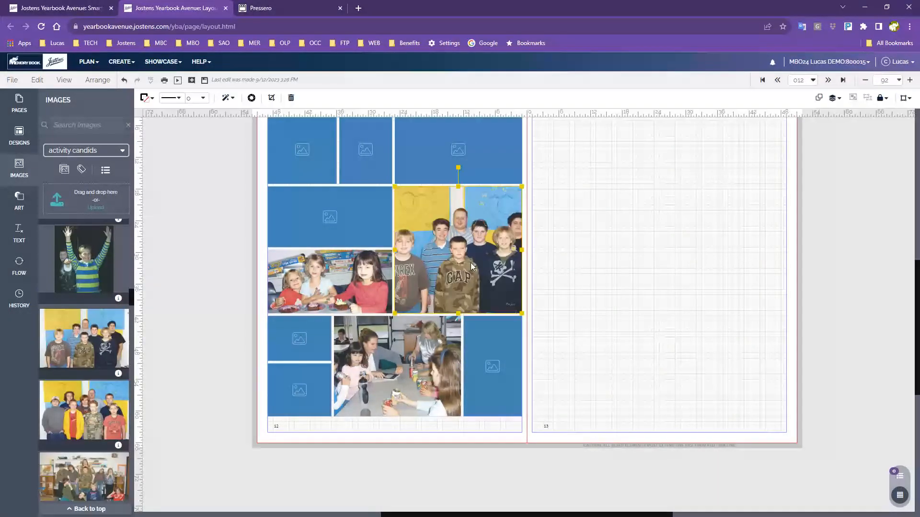
drag(86, 488, 297, 334)
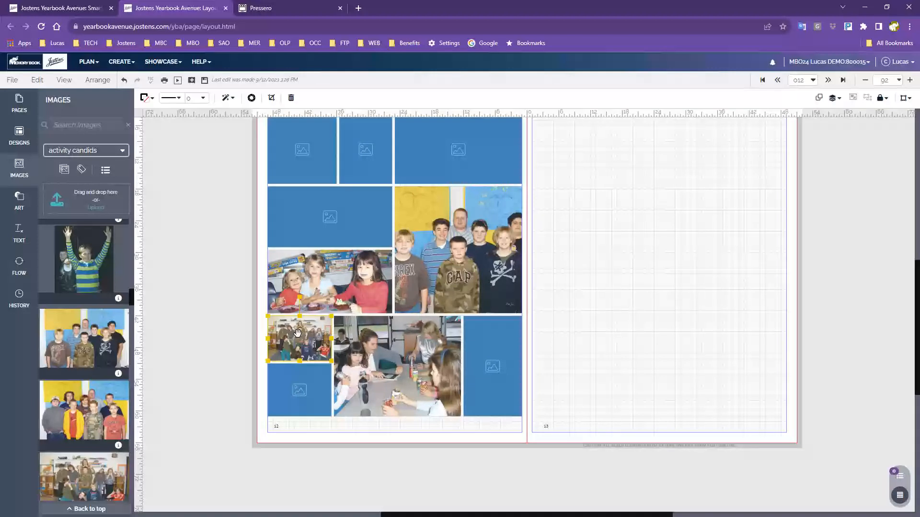
Step: Place the photo of students at the yellow table in the second-row frame and the two women's photo in the wide top-row frame
scroll(87, 432, down, 5)
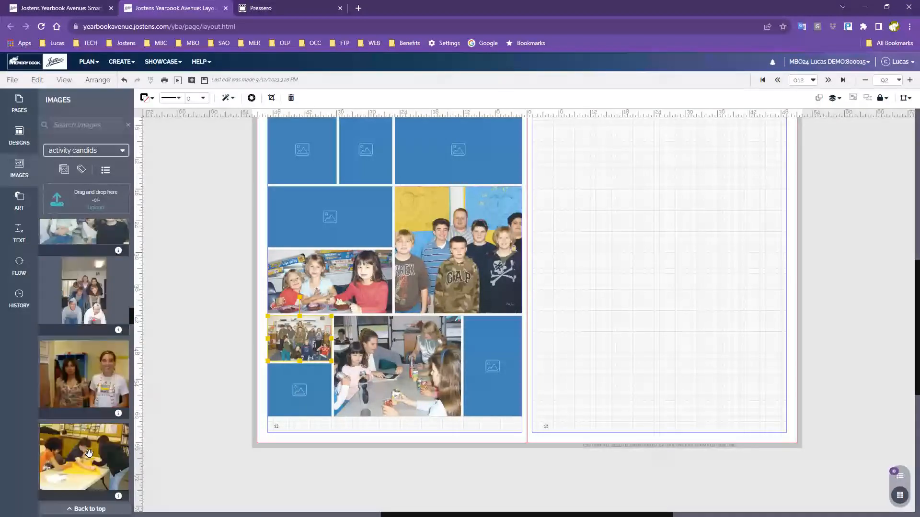
drag(91, 468, 315, 213)
scroll(332, 314, up, 2)
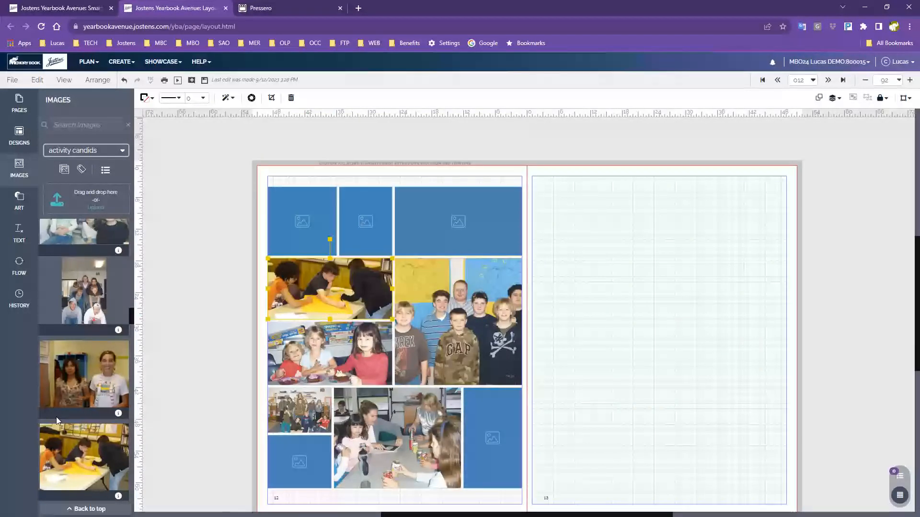
click(79, 381)
drag(79, 381, 455, 231)
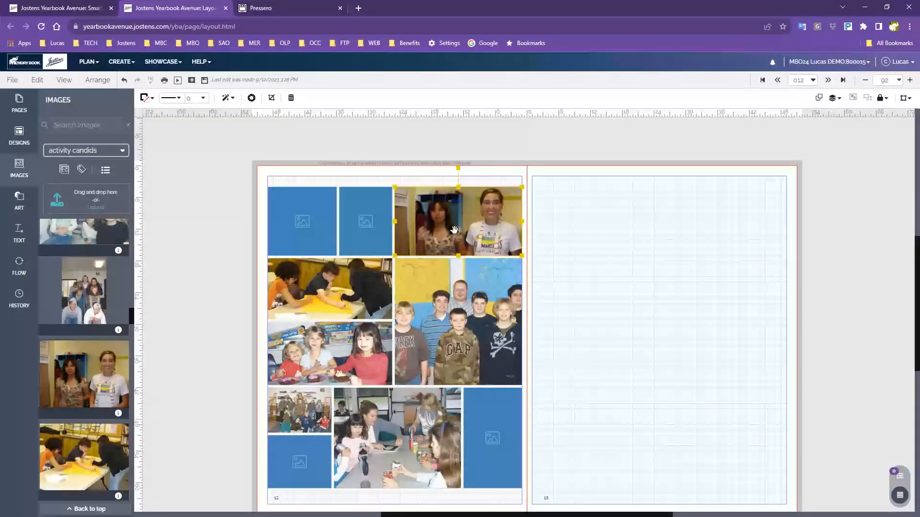
Step: Place the photo of the girl writing in the first top-row frame and the boy in black in the tall bottom-row frame
scroll(80, 392, down, 3)
scroll(80, 391, down, 1)
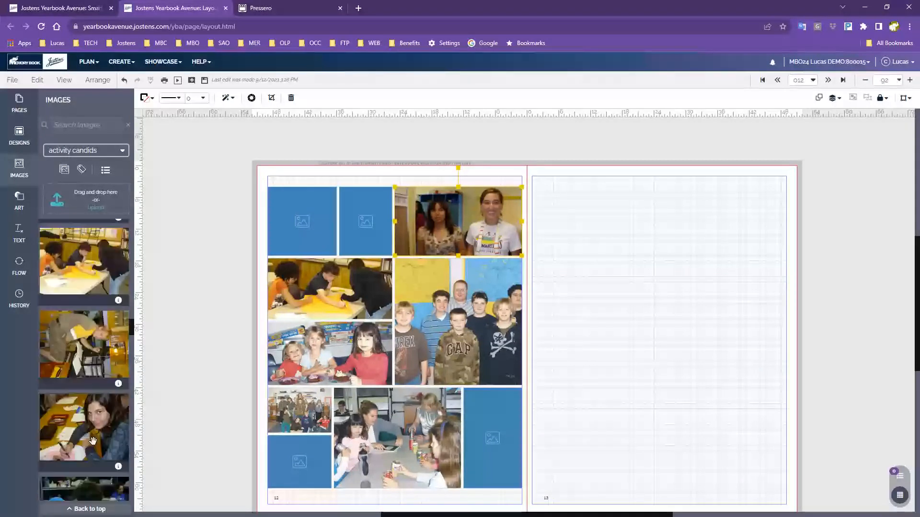
drag(89, 448, 294, 218)
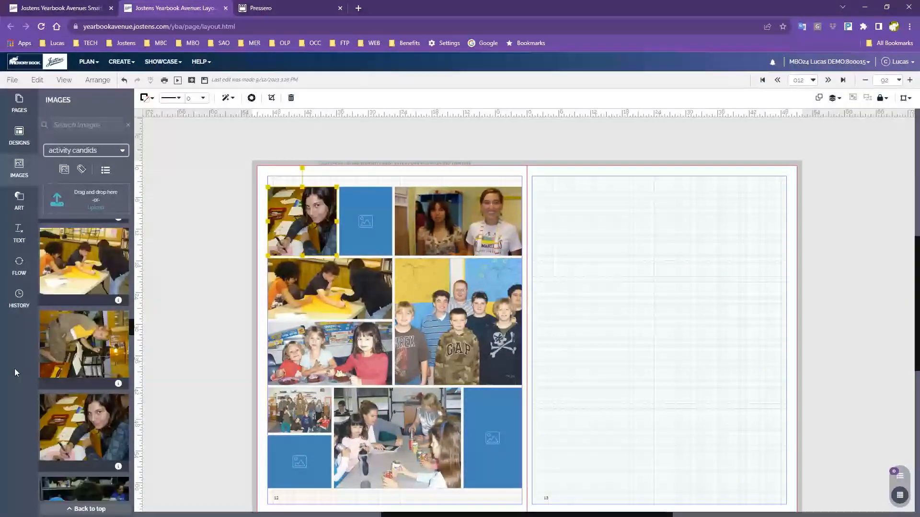
scroll(70, 389, down, 2)
drag(70, 388, 484, 438)
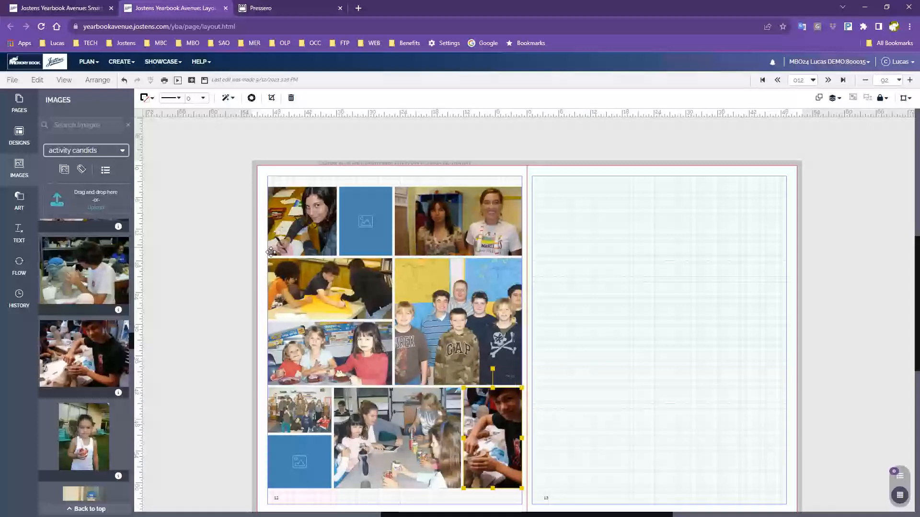
Step: Place the photo of the child in the white tank top in the narrow middle frame of page 12's top row
scroll(151, 389, down, 3)
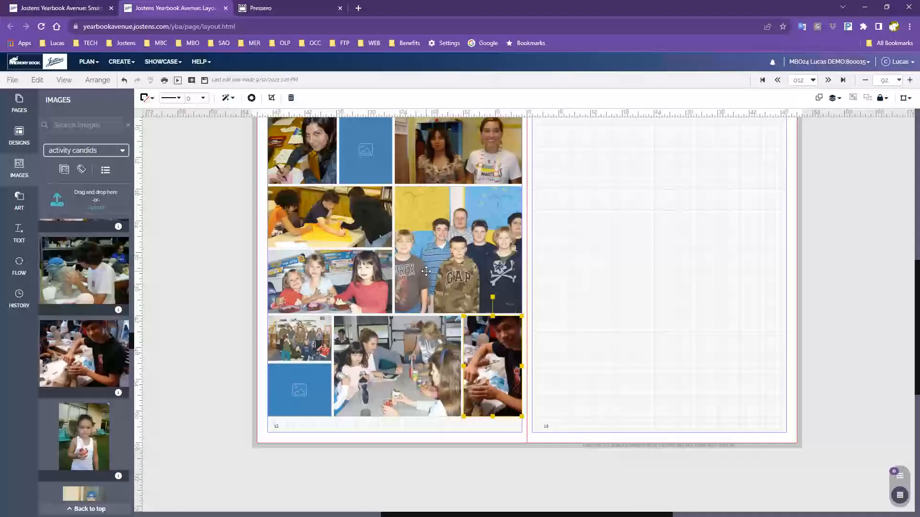
scroll(426, 271, up, 2)
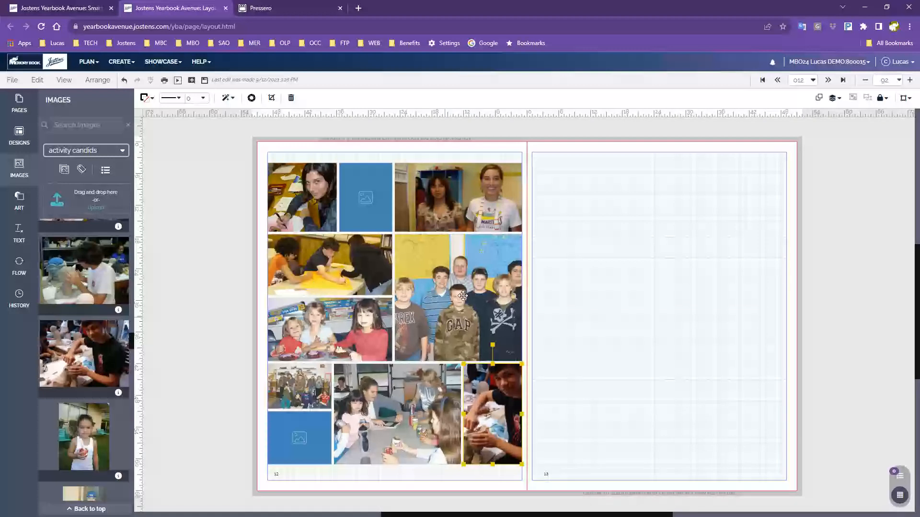
drag(75, 435, 346, 193)
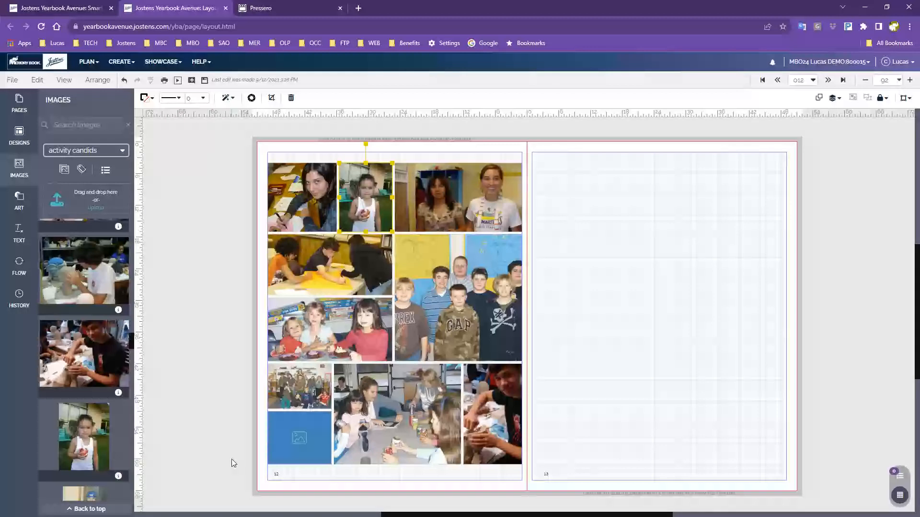
Step: Delete the first two photo frames in page 12's top row together with their photos
click(324, 198)
key(Delete)
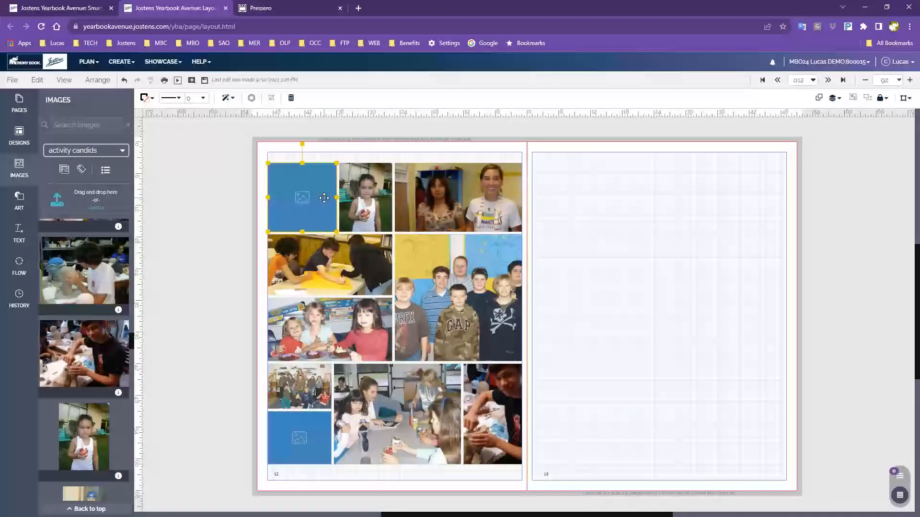
click(353, 195)
key(Delete)
key(Delete)
click(326, 198)
key(Delete)
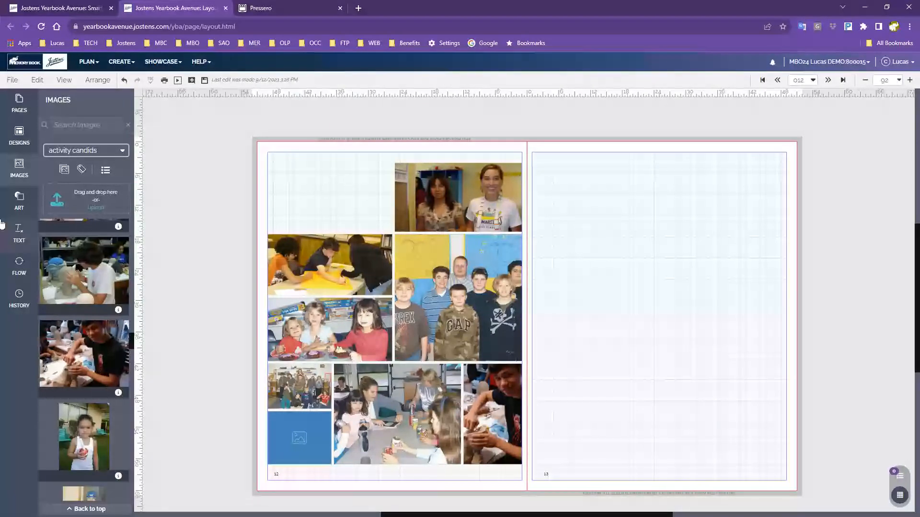
Step: Browse the Miscellaneous category of the clipart library for art that suits the page
click(17, 202)
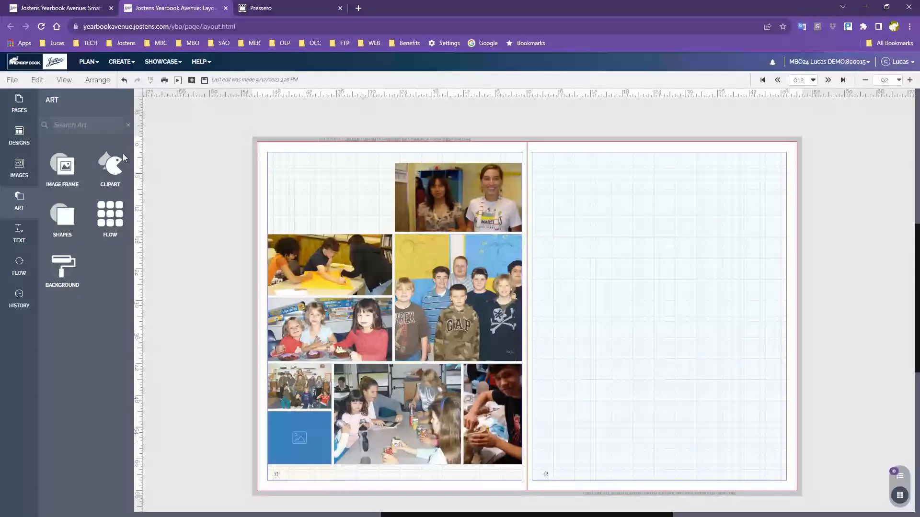
click(112, 167)
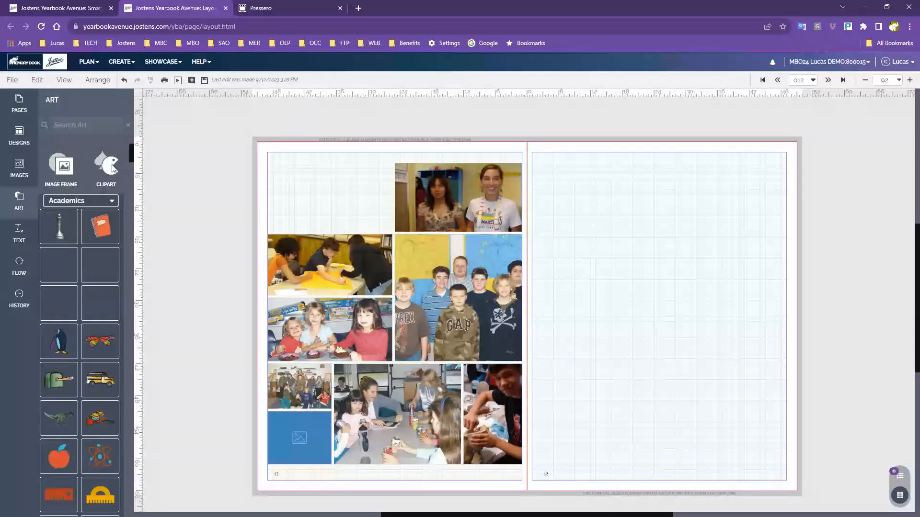
click(107, 201)
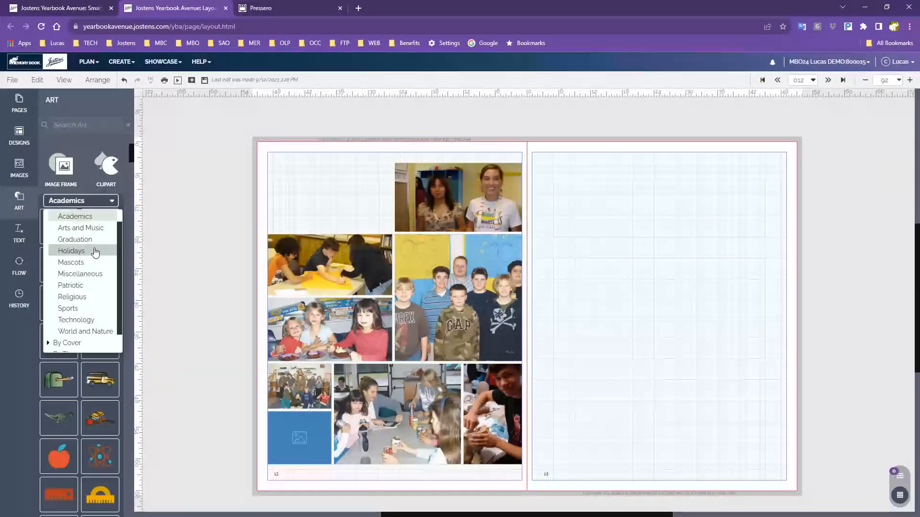
click(80, 274)
scroll(89, 292, down, 5)
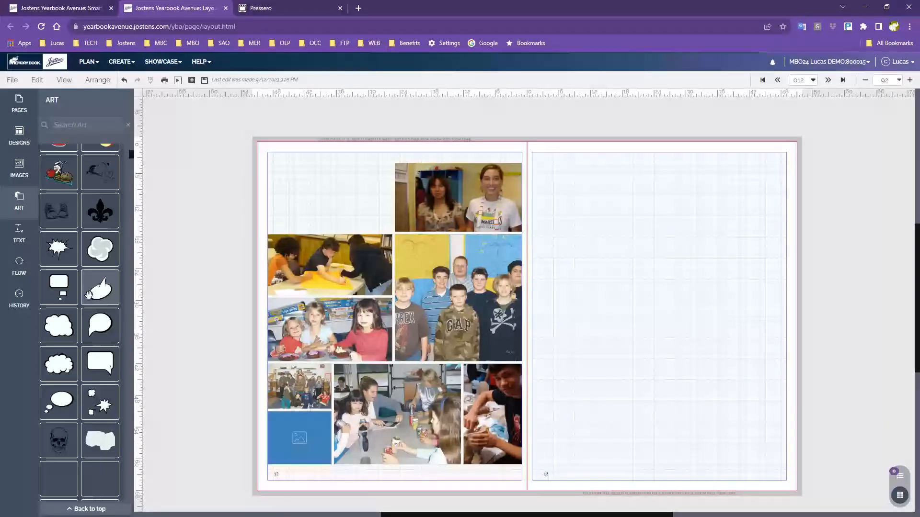
scroll(89, 294, down, 10)
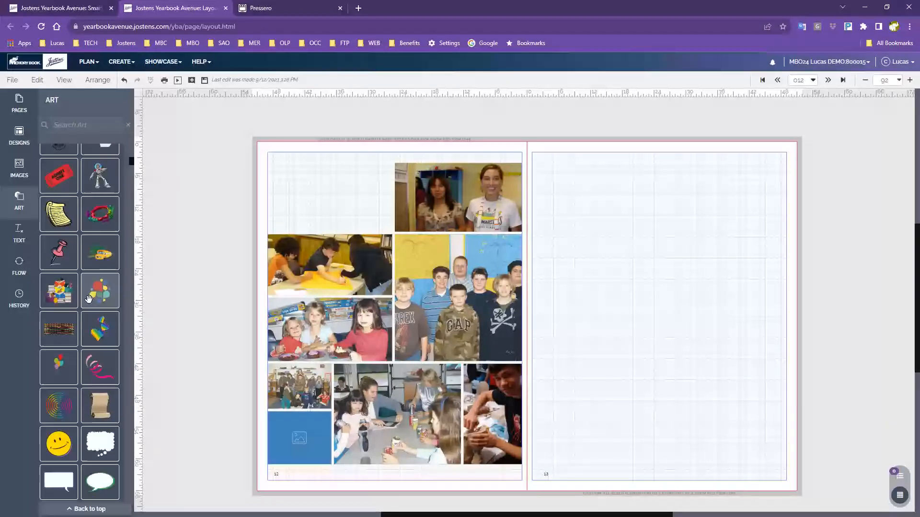
scroll(89, 299, down, 15)
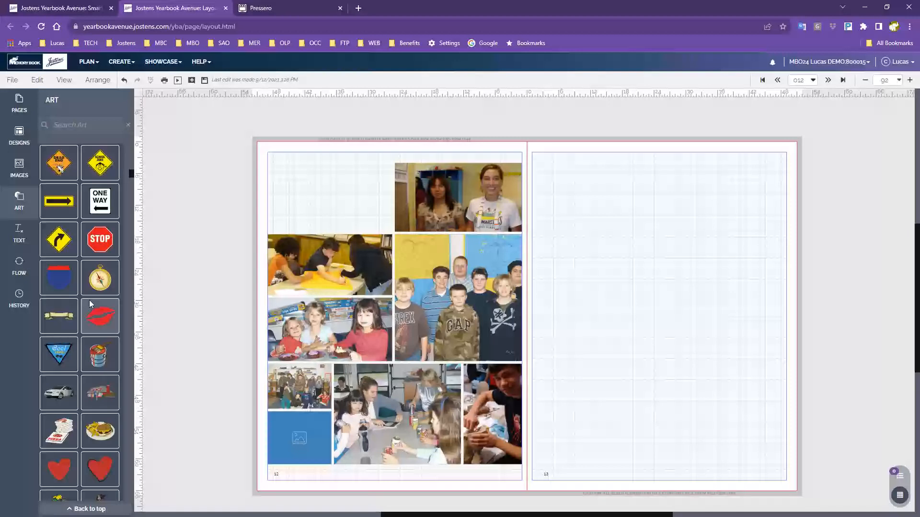
scroll(89, 299, down, 15)
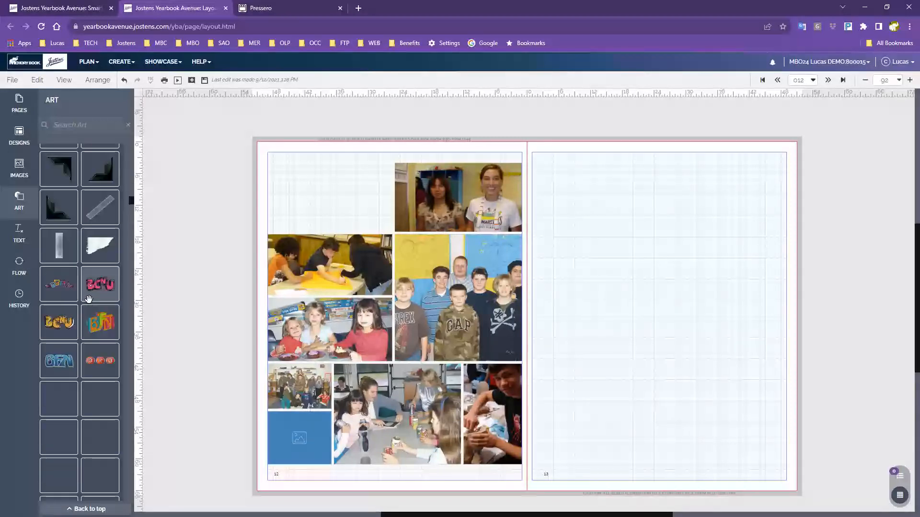
scroll(88, 225, up, 10)
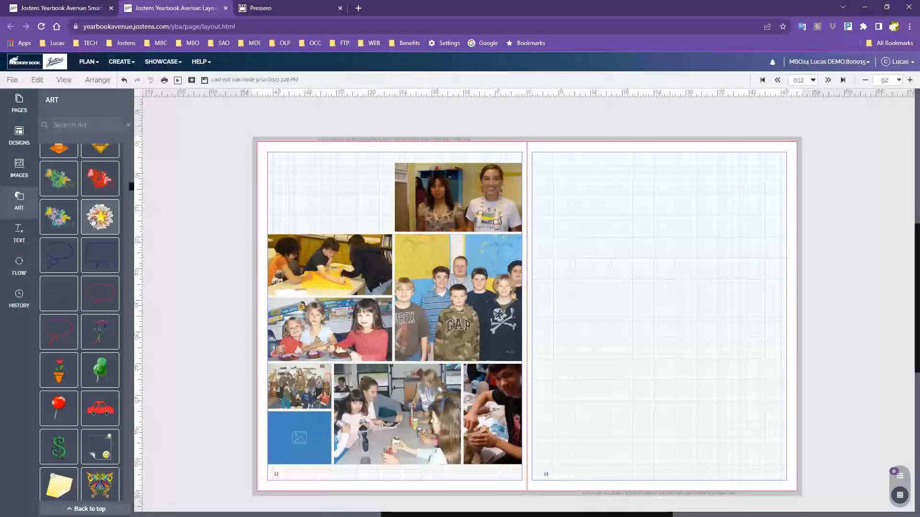
scroll(89, 225, up, 15)
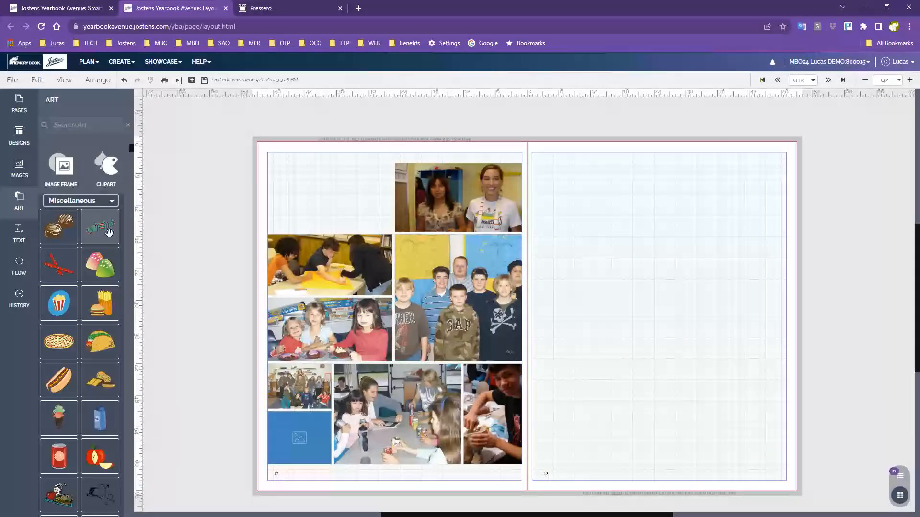
Step: Switch the clipart library to the Archives theme
click(105, 203)
scroll(82, 290, down, 1)
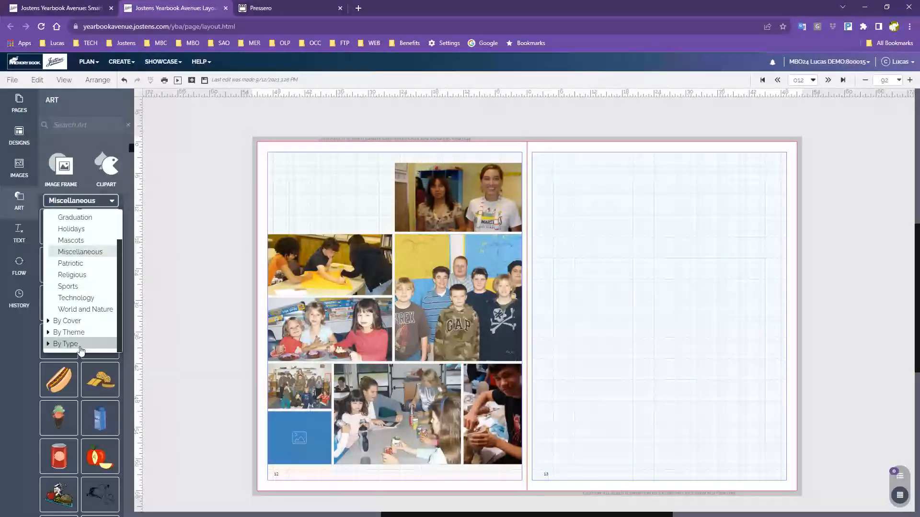
click(49, 333)
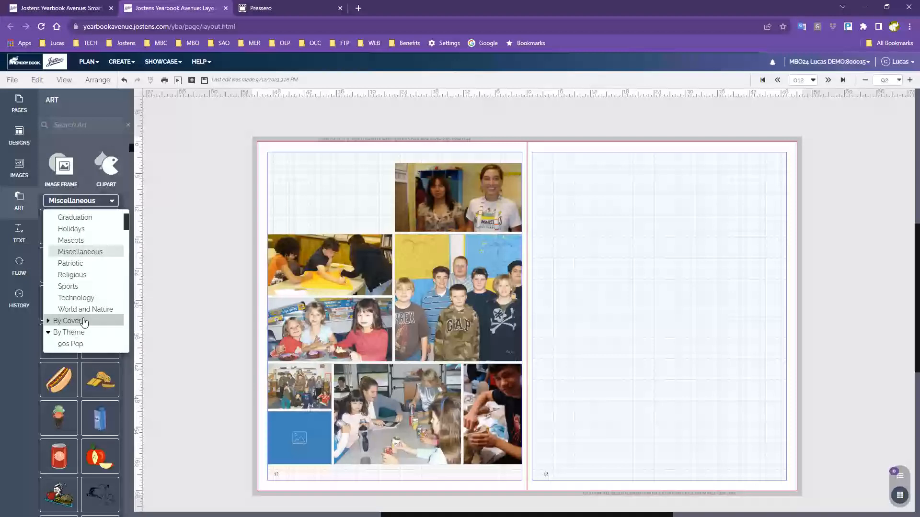
scroll(82, 320, down, 4)
scroll(83, 322, up, 4)
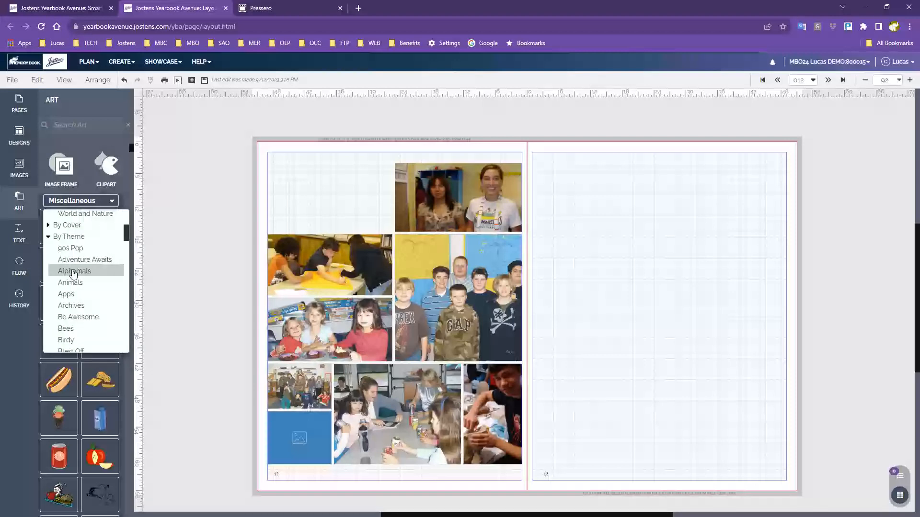
click(73, 305)
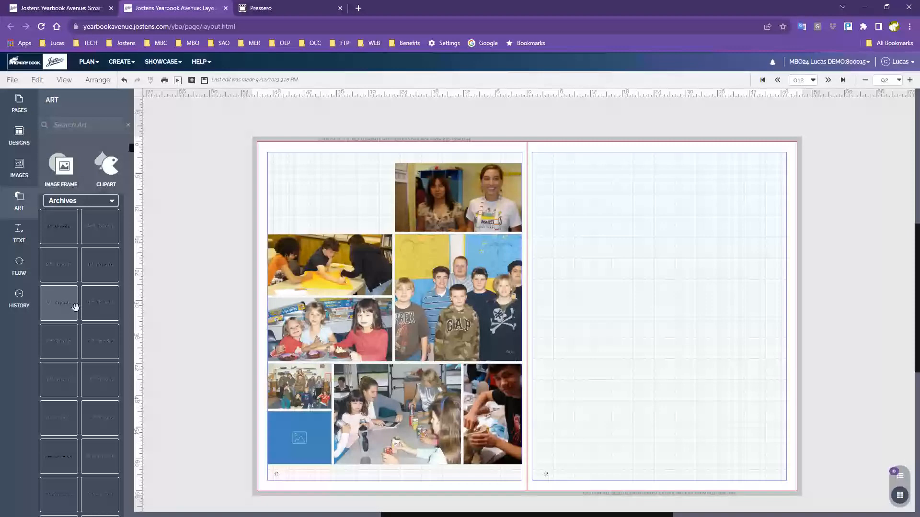
Step: Add the green "First Grade" headline clipart to the empty space at the top of page 12
scroll(67, 345, down, 5)
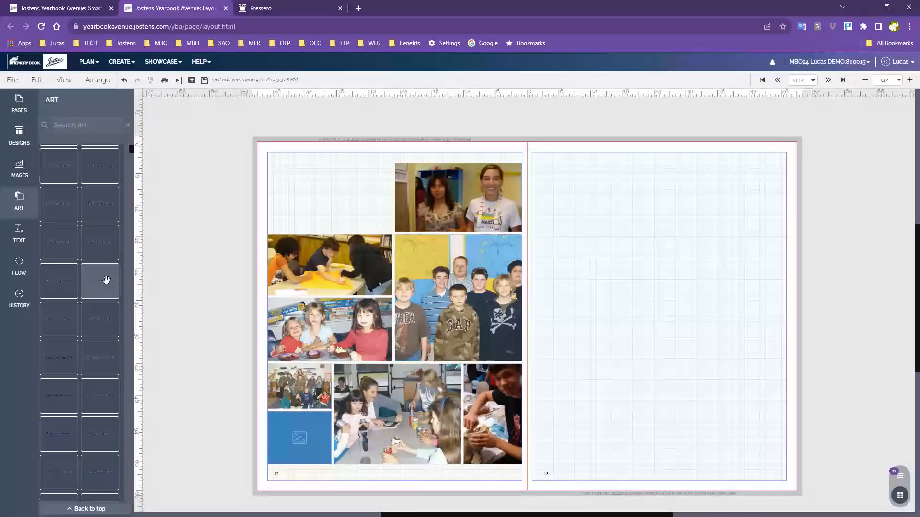
scroll(105, 281, down, 5)
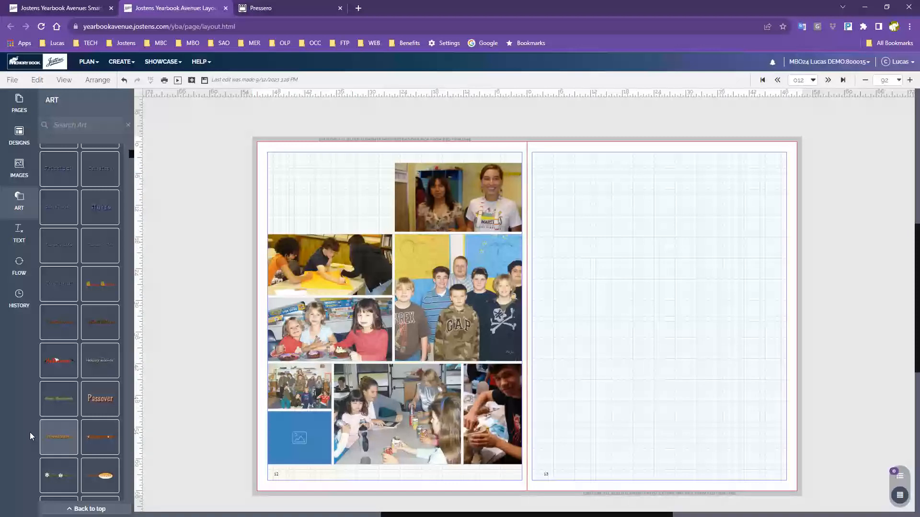
scroll(71, 428, down, 5)
scroll(77, 429, down, 5)
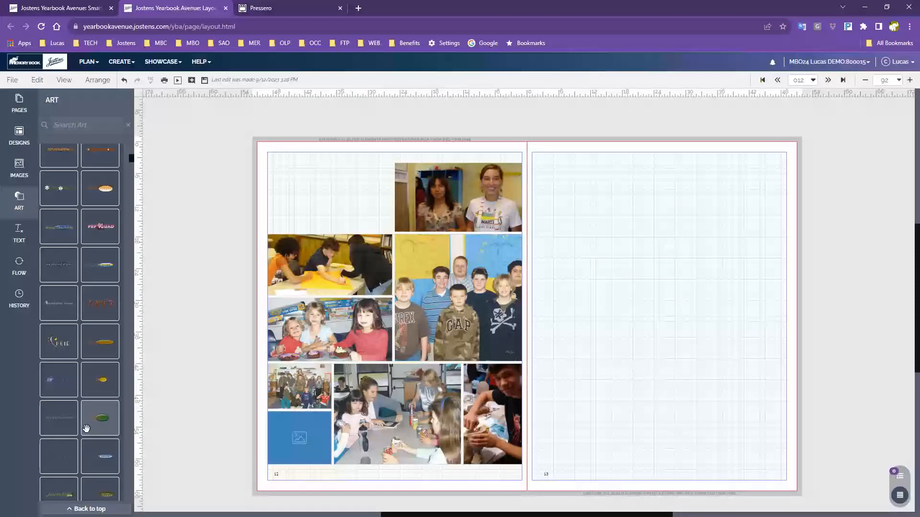
scroll(74, 449, down, 2)
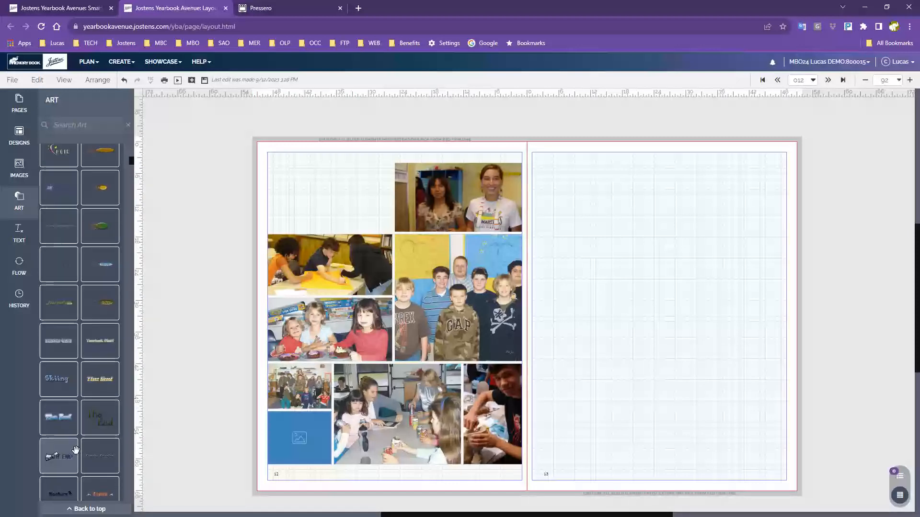
scroll(76, 449, down, 2)
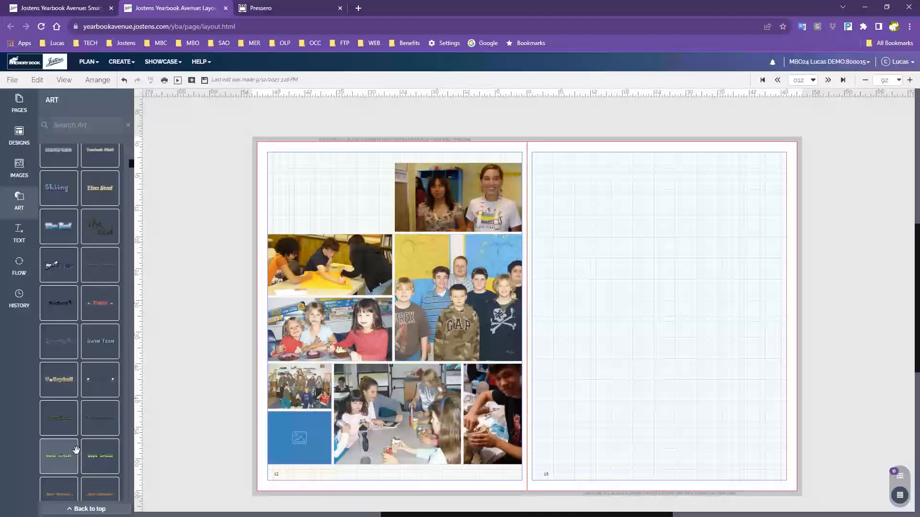
scroll(76, 449, down, 2)
scroll(78, 420, down, 4)
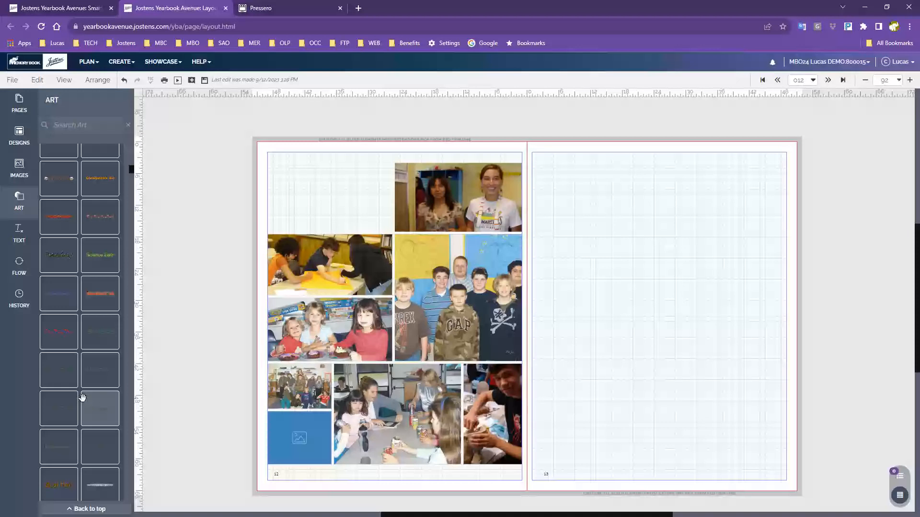
drag(92, 335, 360, 171)
click(295, 211)
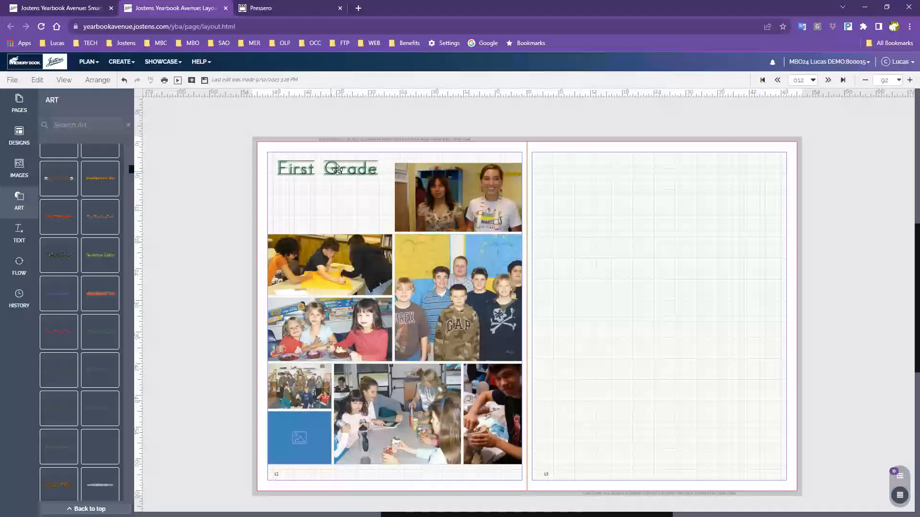
Step: Reopen the clipart library and examine its grouping options, collapsing the theme list and checking the categories
click(20, 170)
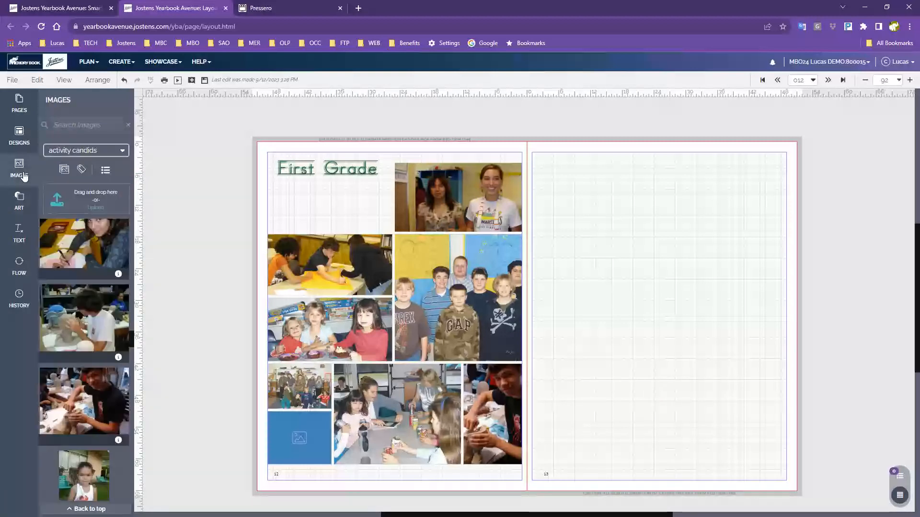
click(21, 201)
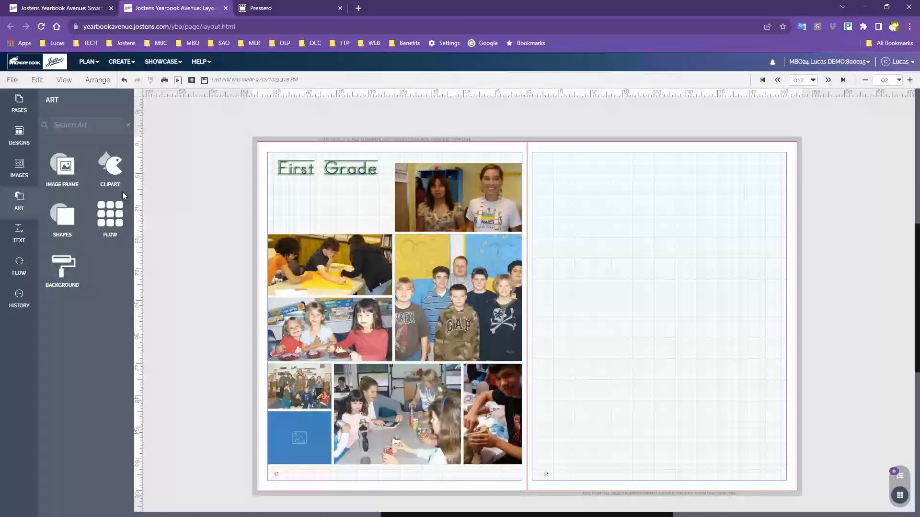
click(113, 175)
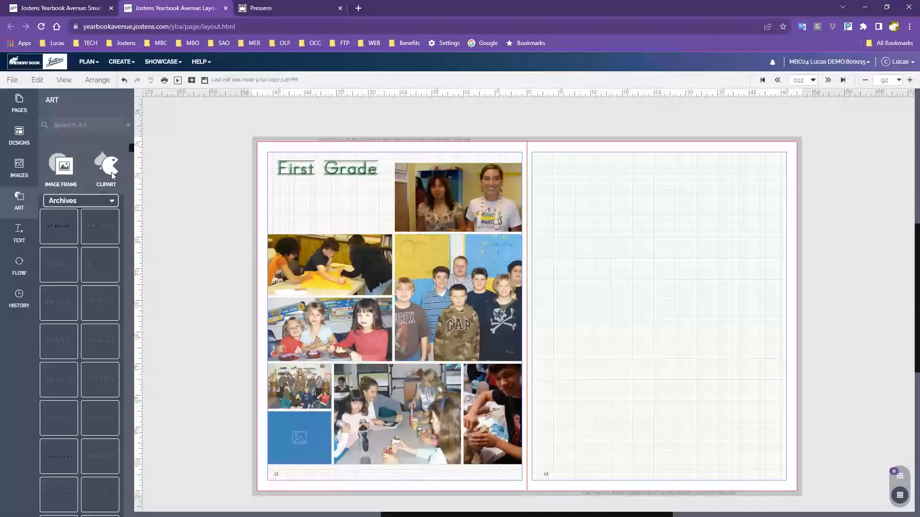
click(94, 201)
click(94, 203)
click(95, 202)
scroll(95, 254, up, 3)
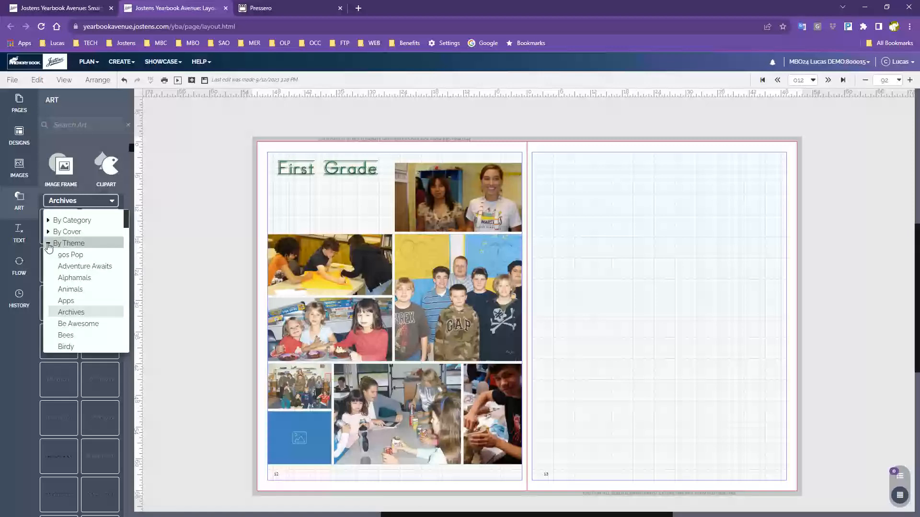
click(48, 246)
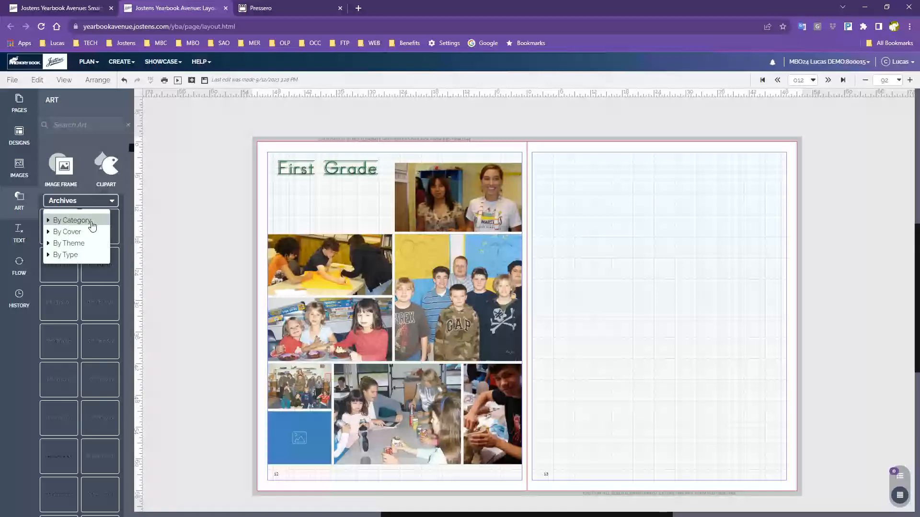
click(48, 222)
click(47, 222)
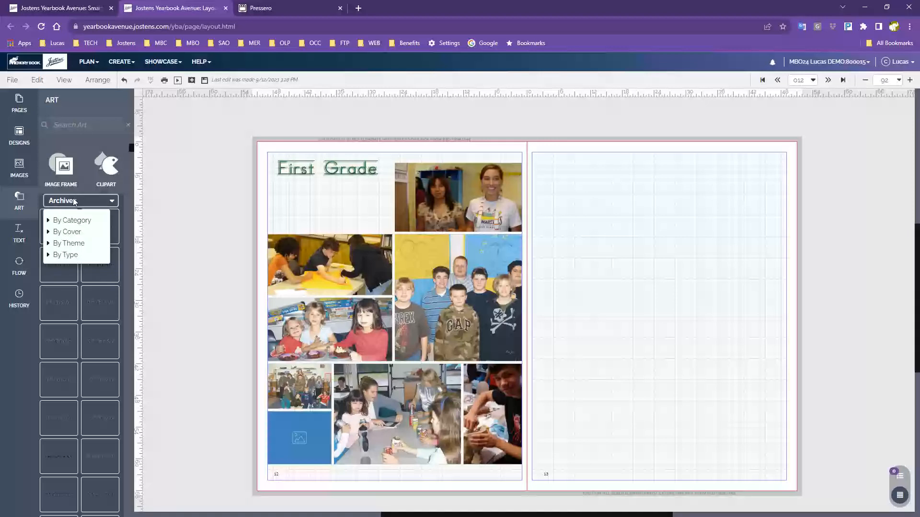
Step: Switch the clipart library to the Diary cover collection
click(49, 234)
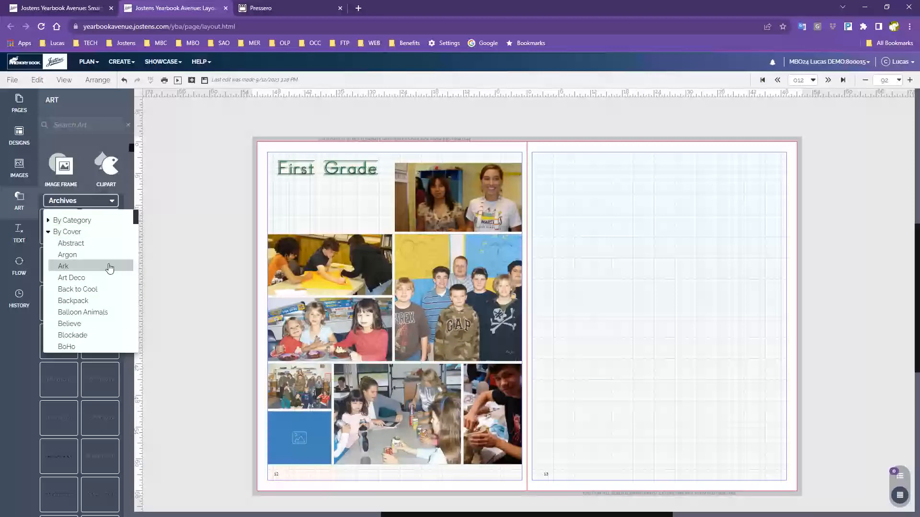
scroll(110, 268, down, 2)
scroll(109, 269, down, 2)
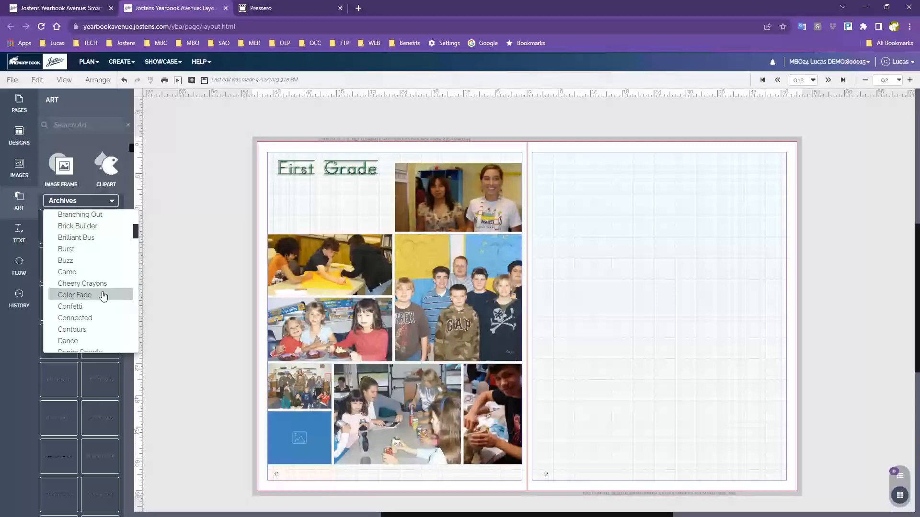
scroll(79, 331, down, 5)
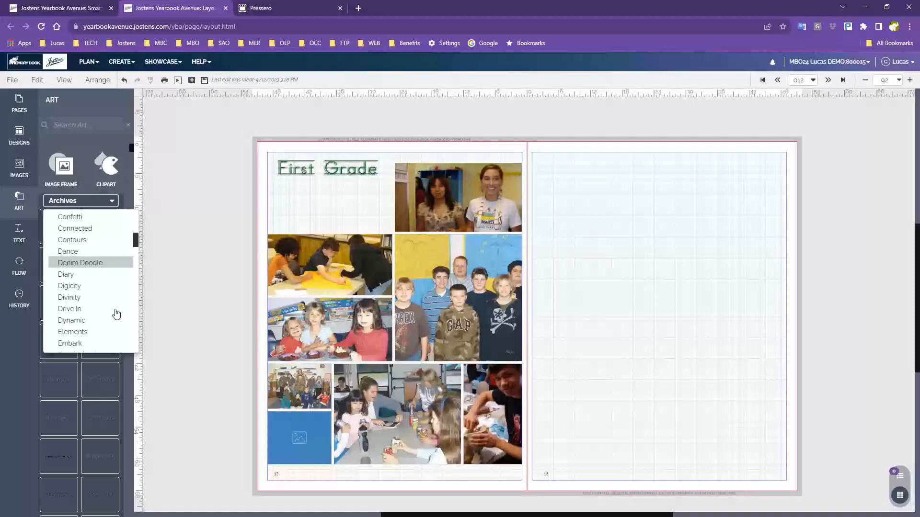
click(67, 220)
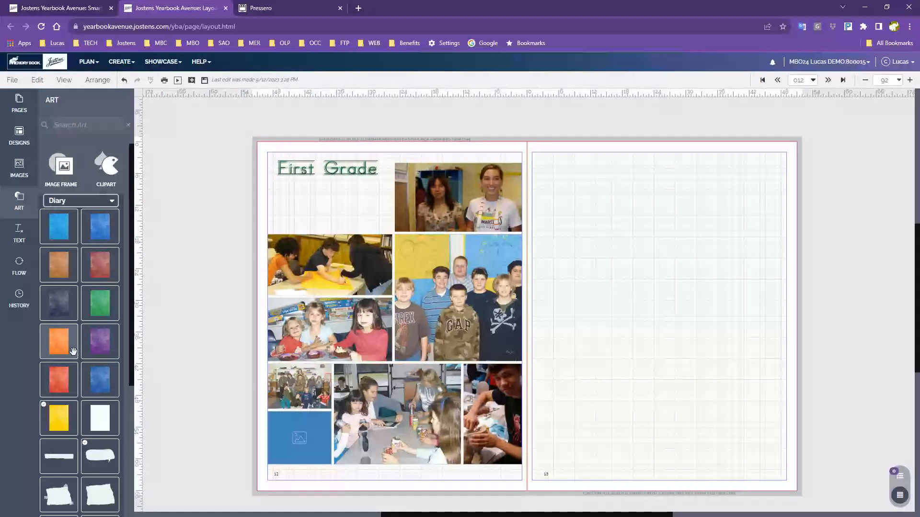
Step: Delete the green "First Grade" headline clipart from page 12
scroll(89, 368, down, 4)
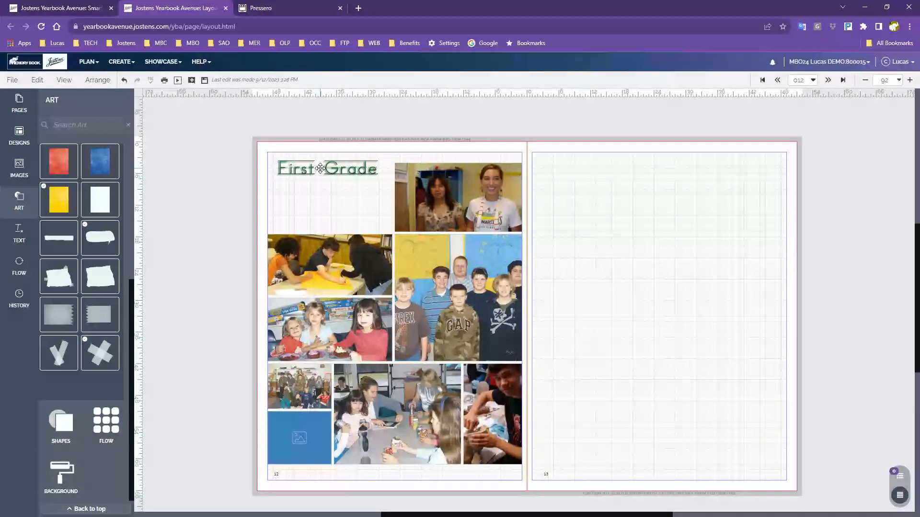
drag(321, 168, 596, 256)
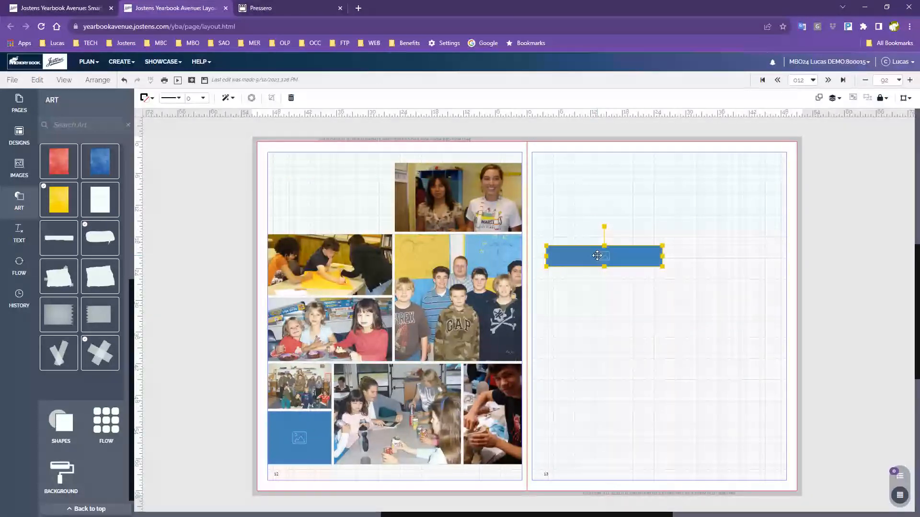
key(Delete)
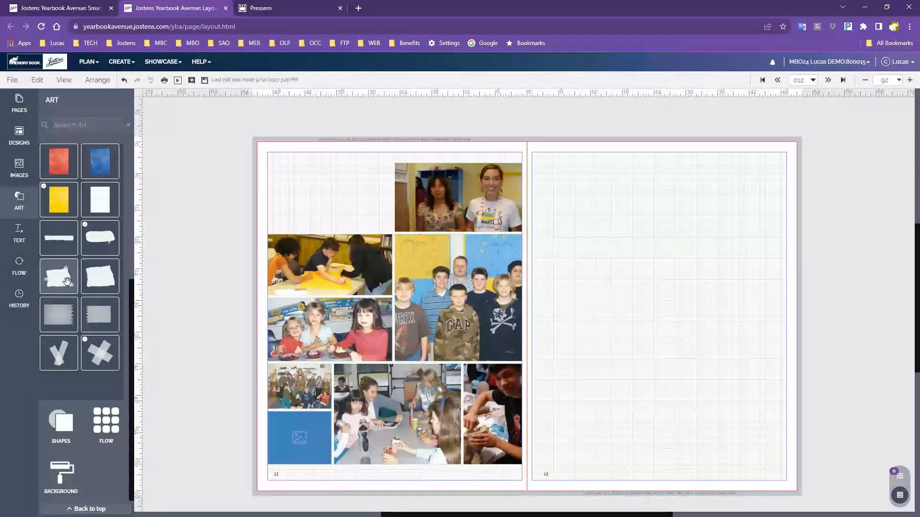
Step: Place the taped torn-paper clipart in the empty space at the top of page 12 and enlarge it to fill the gap
drag(67, 282, 419, 257)
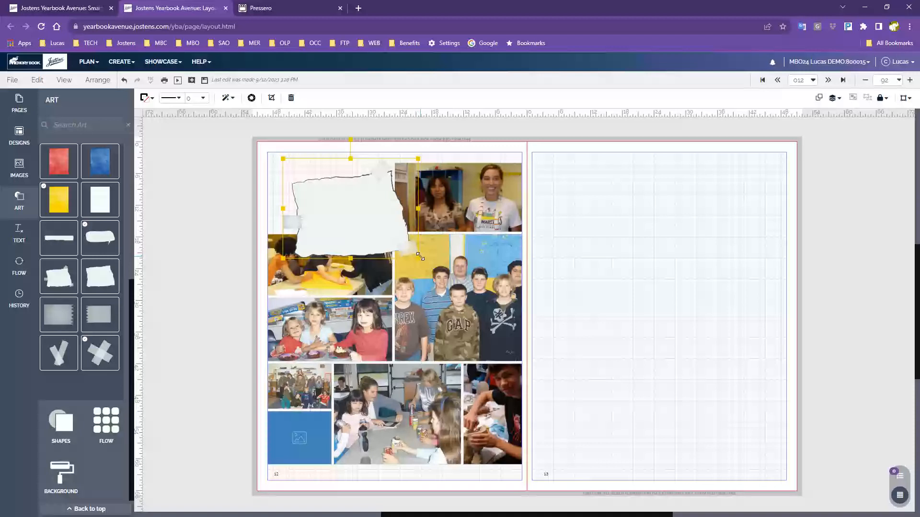
drag(366, 238, 325, 206)
click(610, 273)
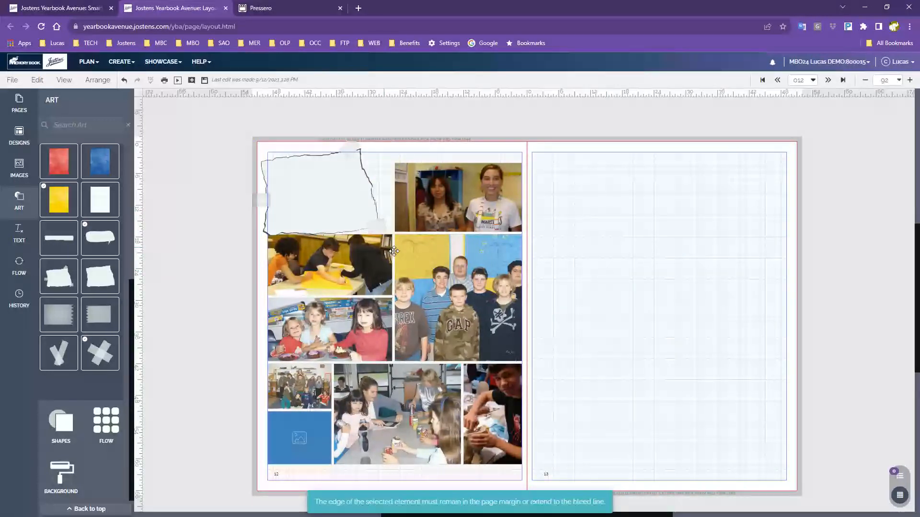
click(363, 219)
drag(387, 236, 398, 247)
click(640, 296)
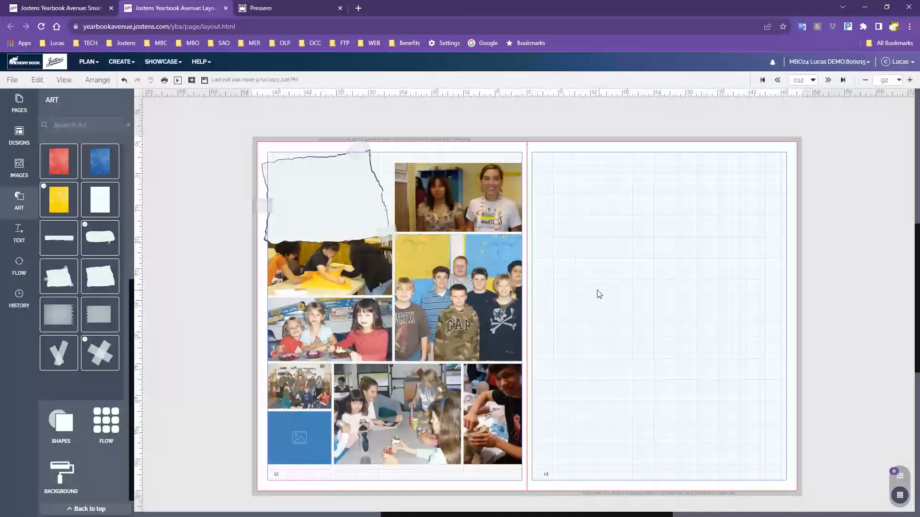
Step: Add a Headline-style text box on the torn-paper clipart and widen it to span most of the paper
click(18, 235)
drag(88, 254, 363, 218)
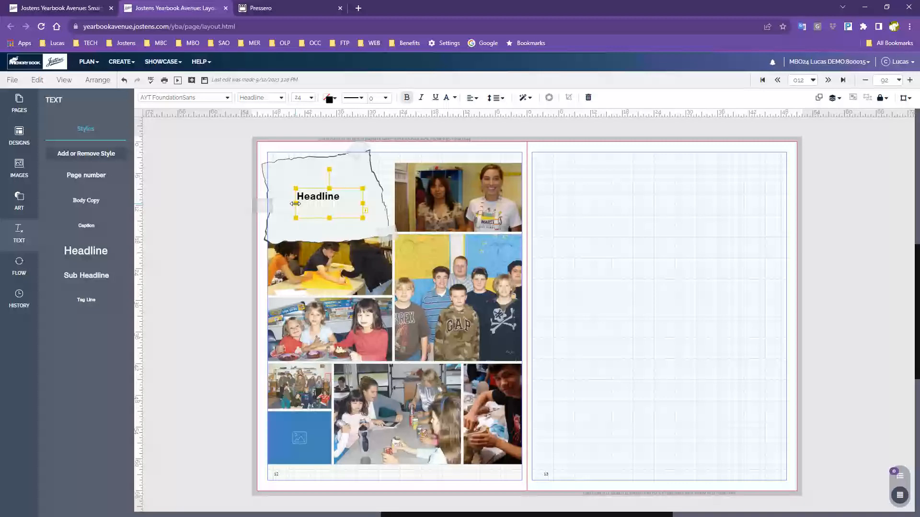
drag(294, 204, 280, 204)
drag(363, 203, 366, 204)
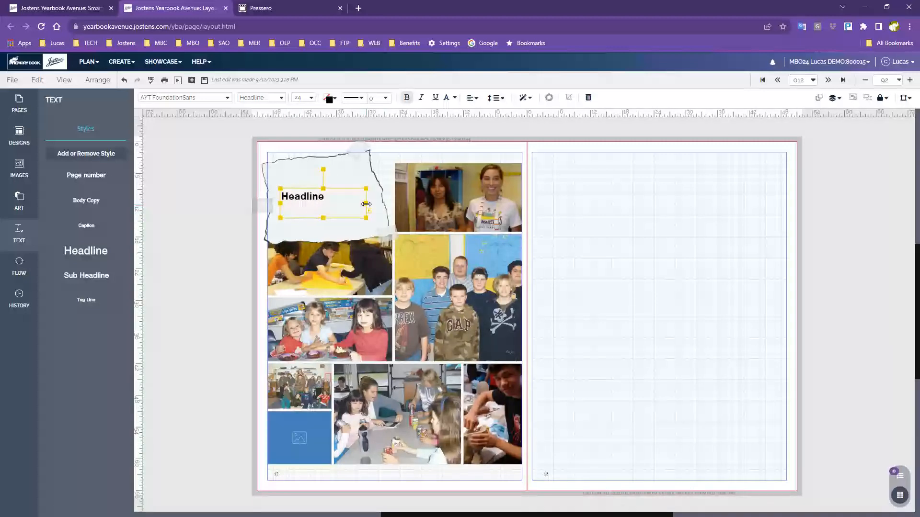
Step: Set the headline text's font size to 40
click(313, 99)
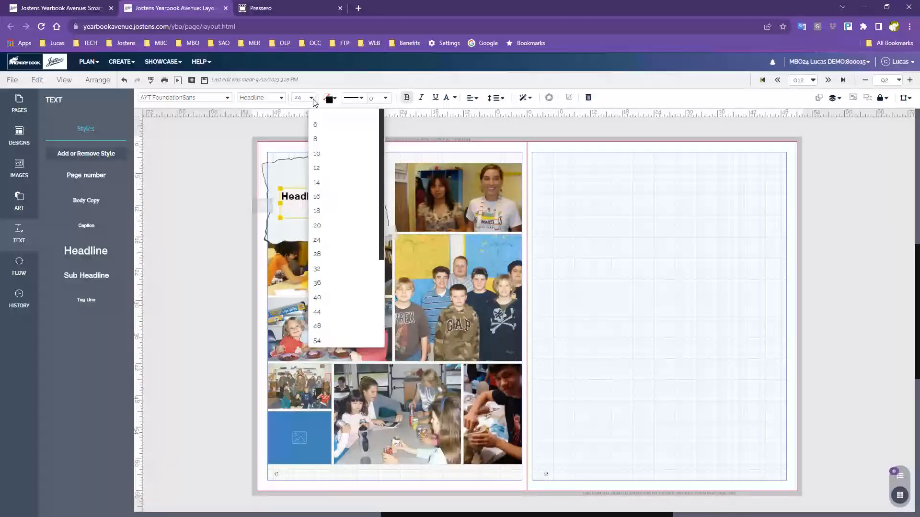
click(317, 254)
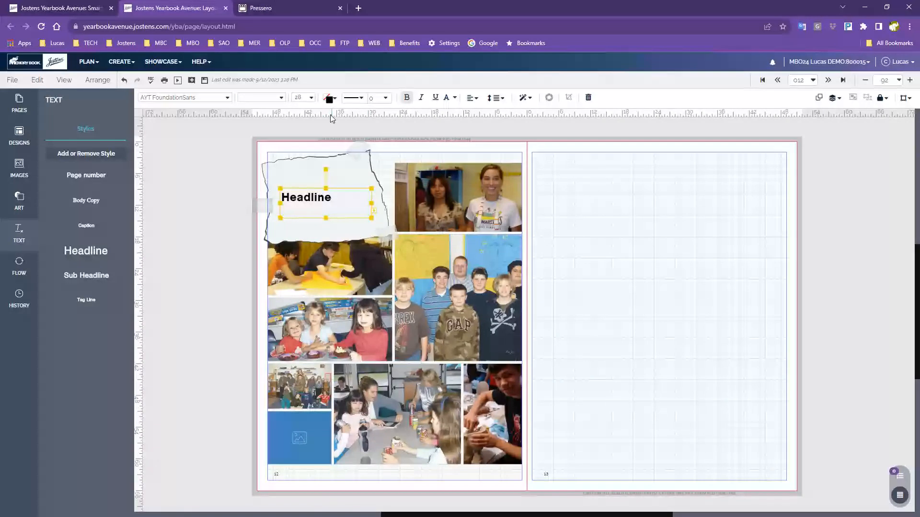
click(312, 98)
click(327, 299)
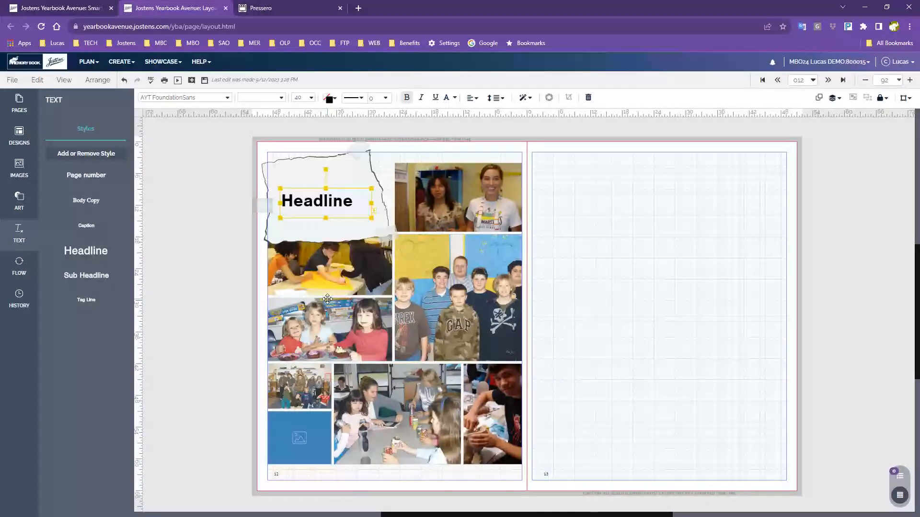
click(214, 282)
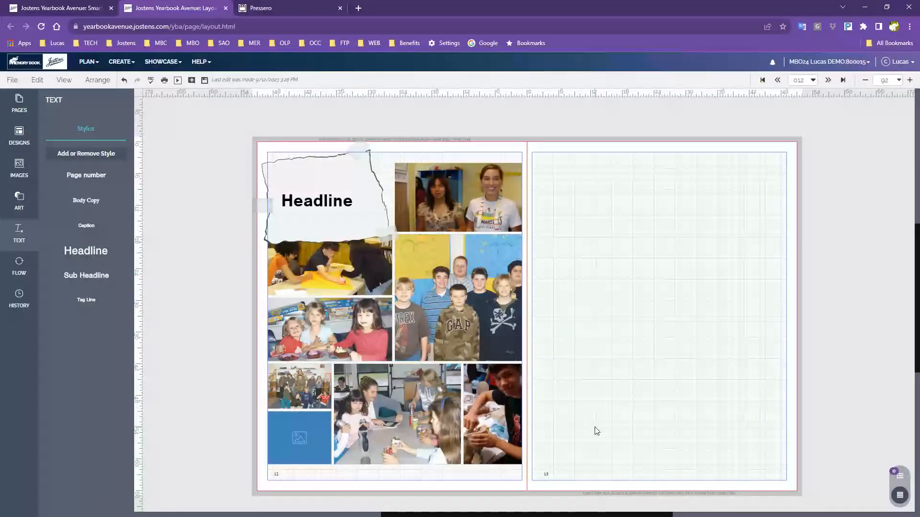
Step: Add the crossed-tape clipart from the Diary collection over the junction of the three photos in page 12's lower half
click(20, 203)
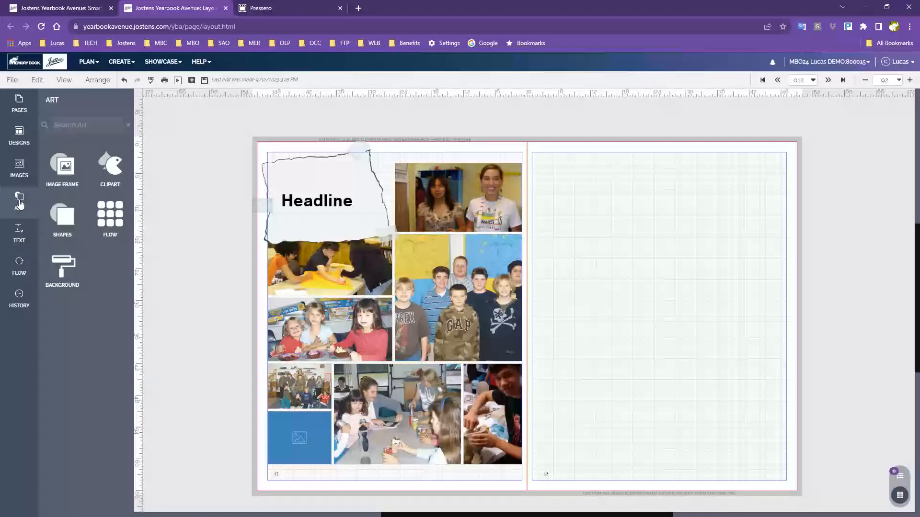
click(110, 174)
scroll(87, 401, down, 5)
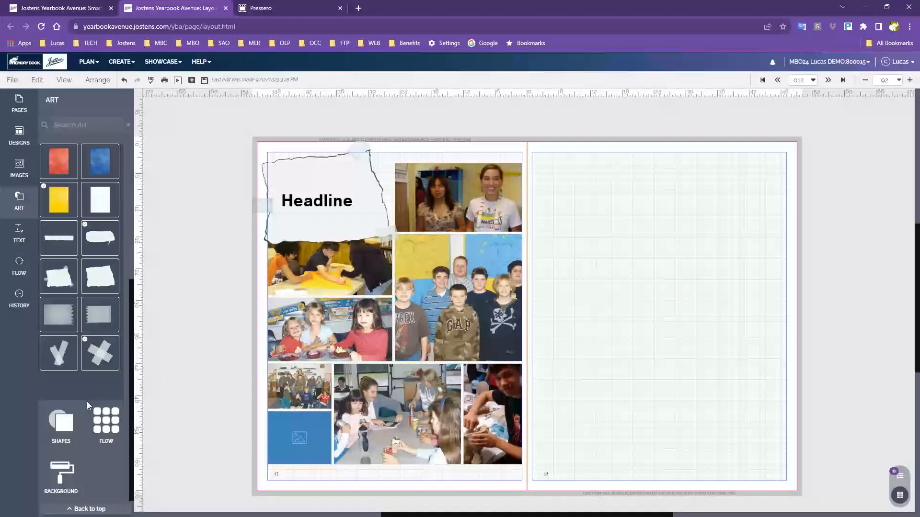
drag(99, 353, 469, 376)
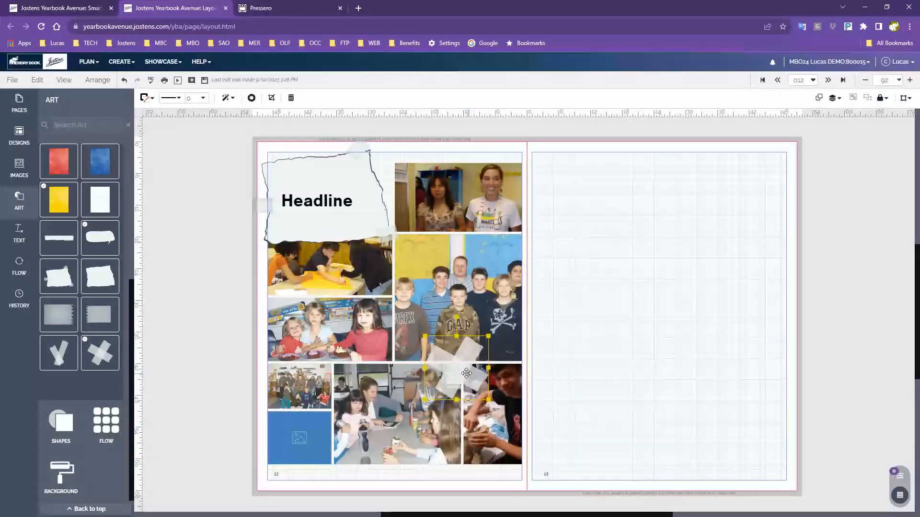
click(658, 395)
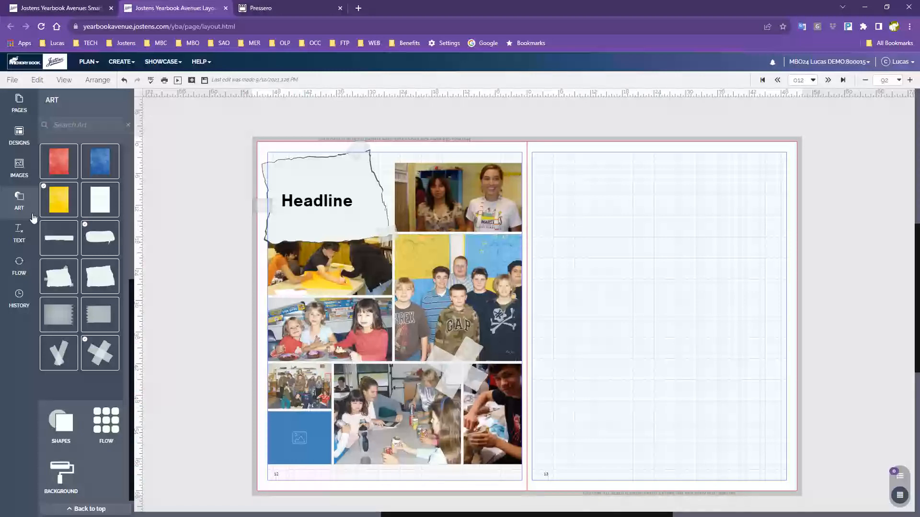
Step: Fill the empty photo frame at the bottom of page 12 with the activity candid of the child in a white top
click(19, 168)
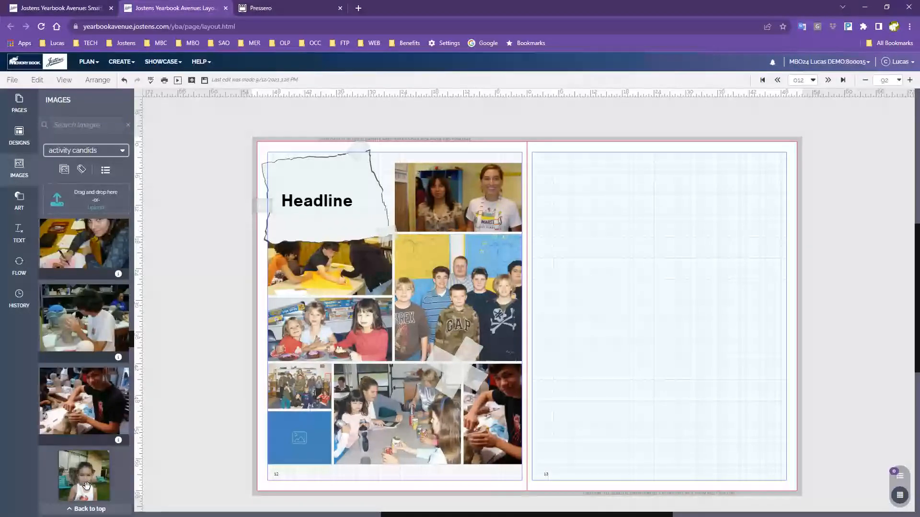
scroll(87, 486, down, 5)
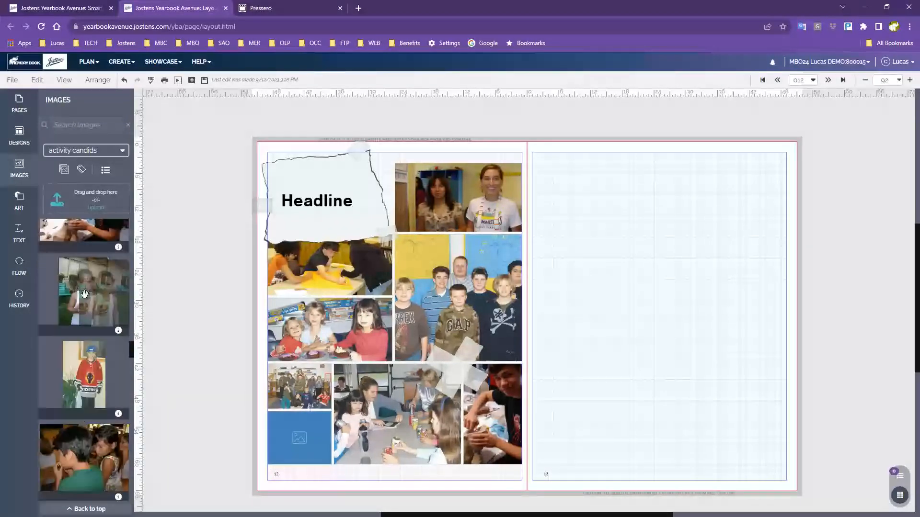
drag(84, 293, 299, 438)
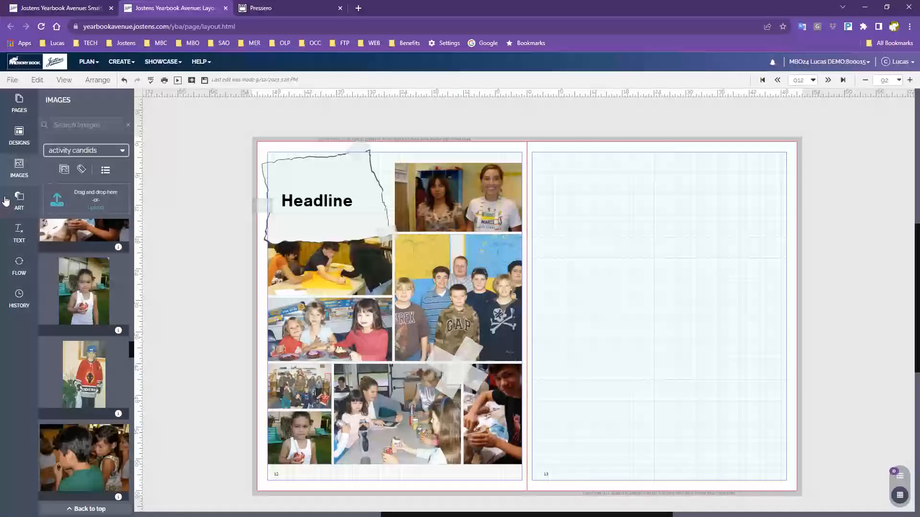
Step: Browse the full collection of page backgrounds for a design that suits page 12's photo collage
click(19, 201)
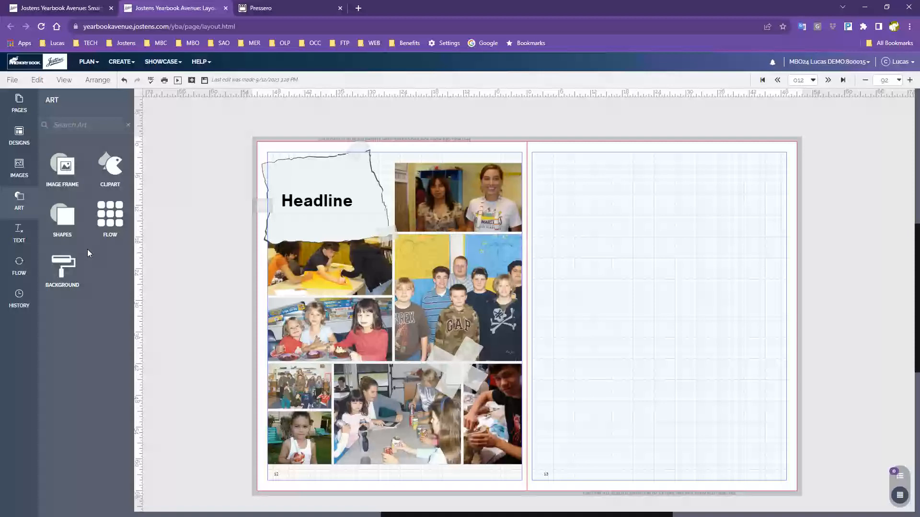
click(52, 273)
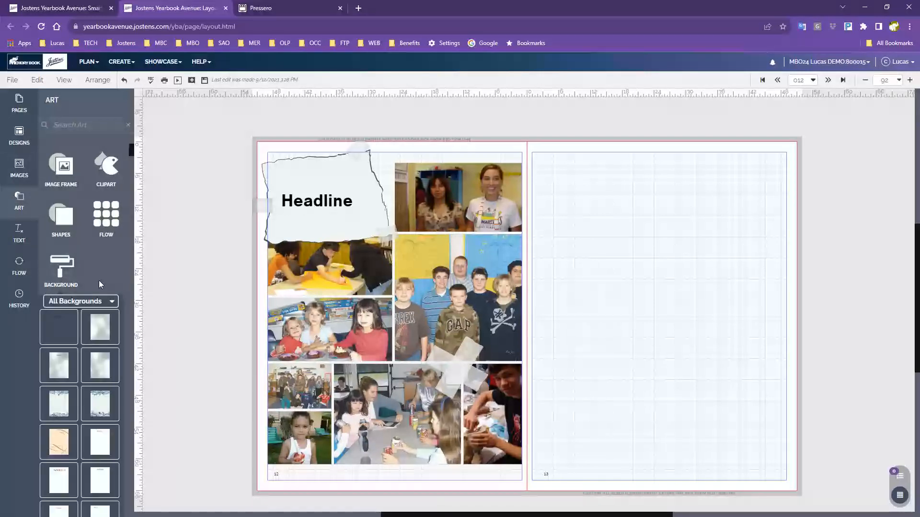
scroll(85, 347, down, 2)
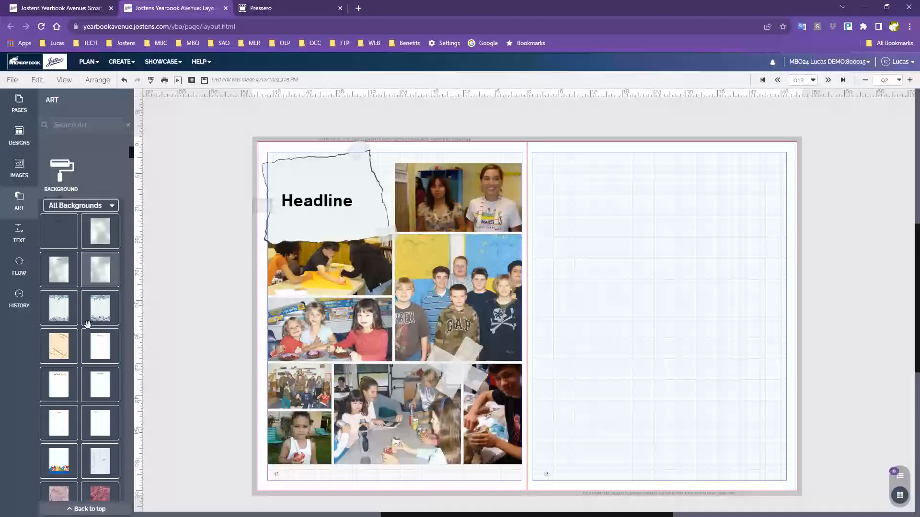
scroll(87, 325, up, 2)
scroll(74, 388, down, 1)
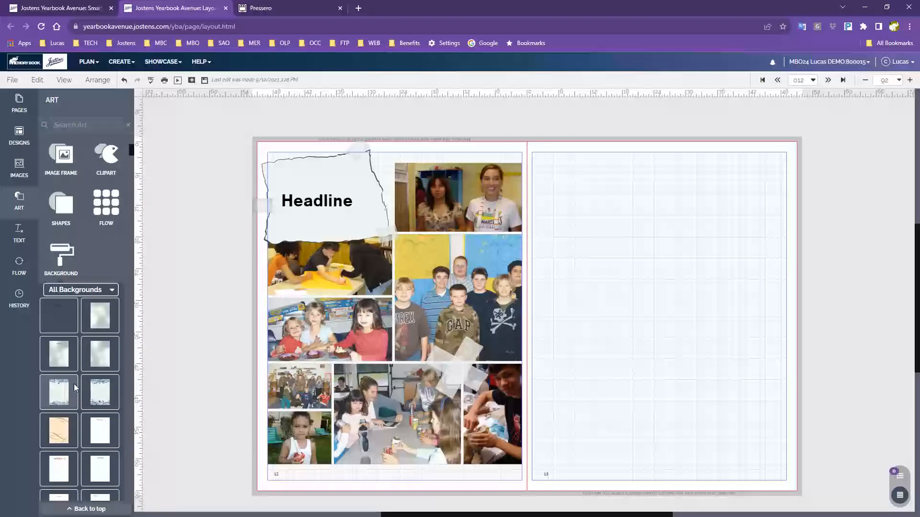
scroll(74, 388, down, 10)
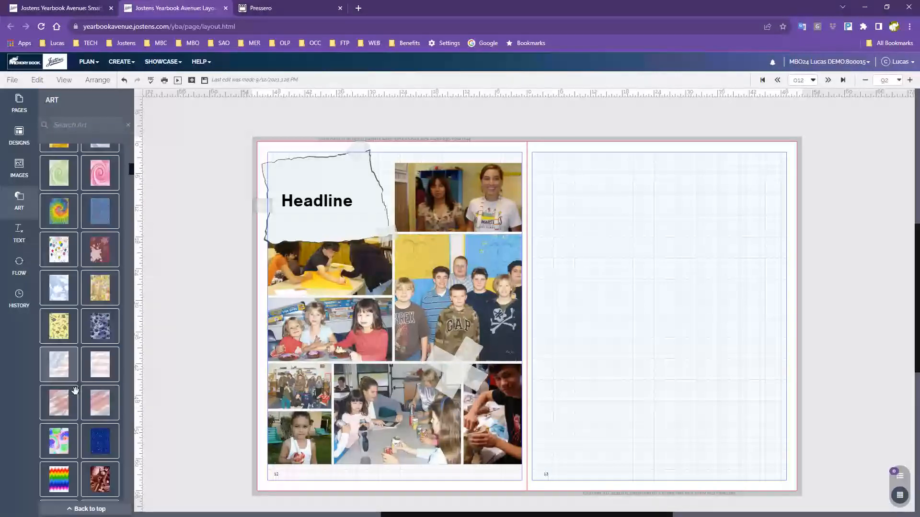
scroll(75, 391, down, 10)
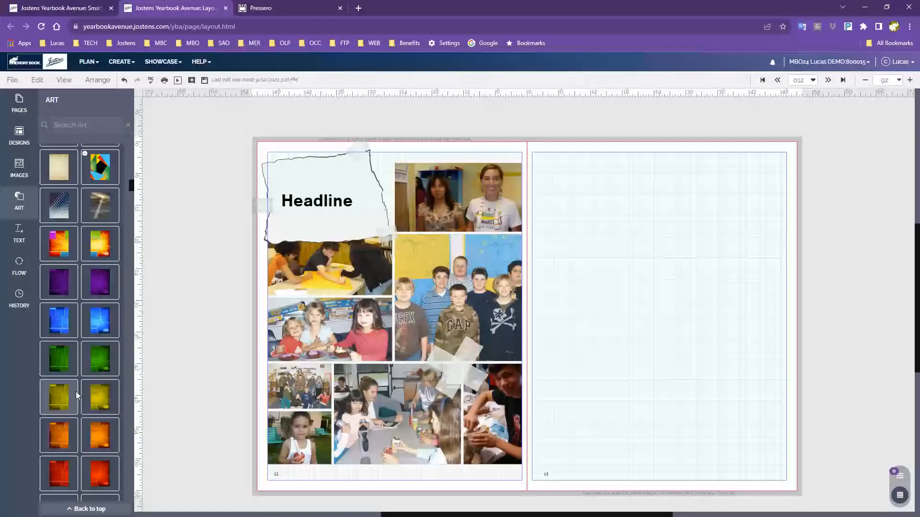
scroll(75, 391, down, 12)
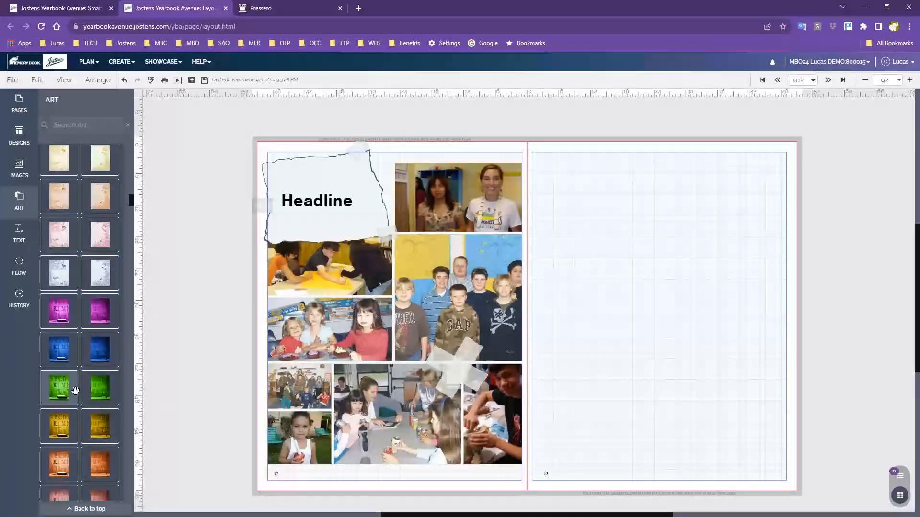
scroll(75, 391, down, 8)
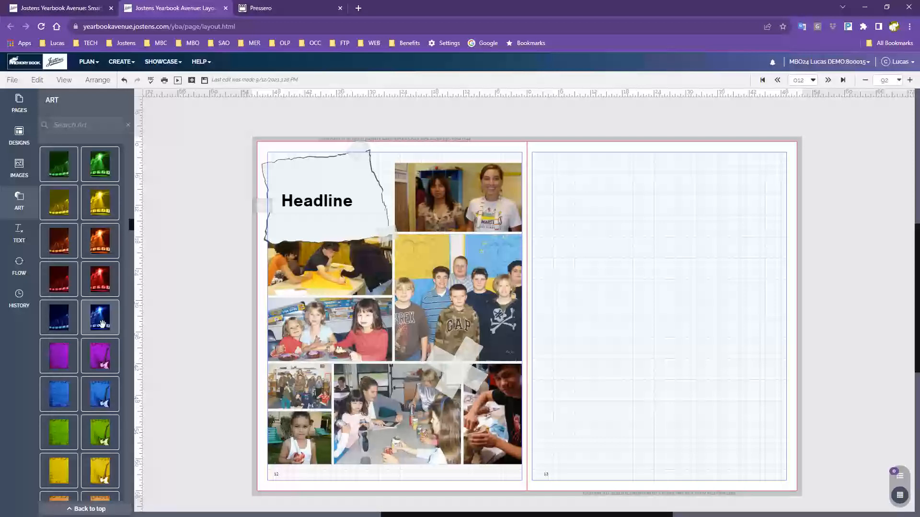
scroll(103, 287, down, 3)
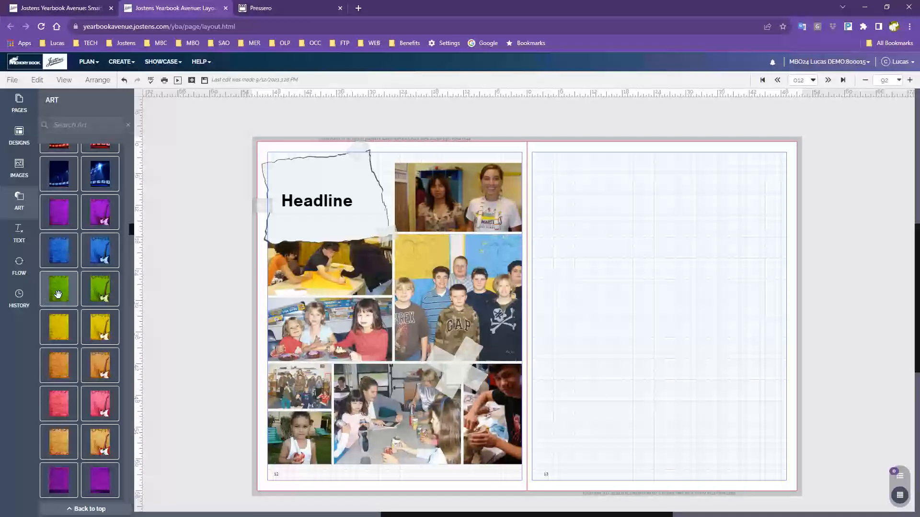
scroll(98, 162, down, 1)
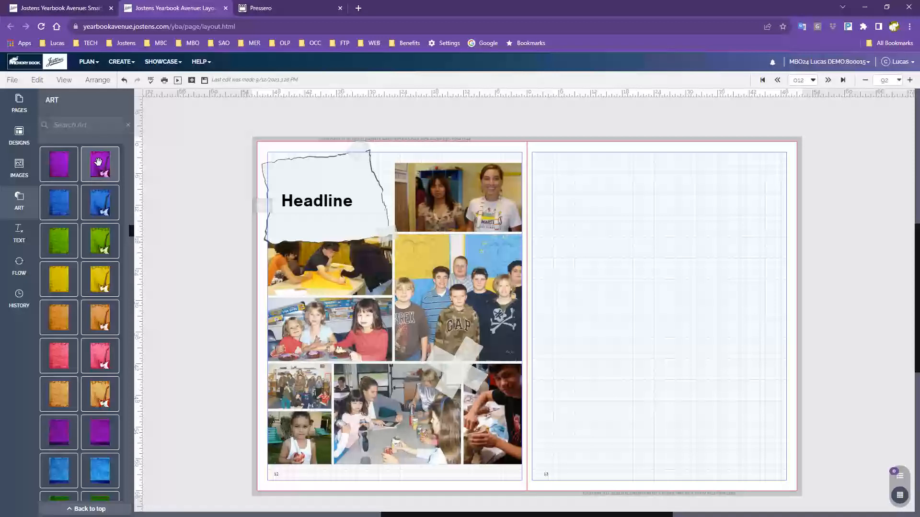
scroll(116, 358, down, 5)
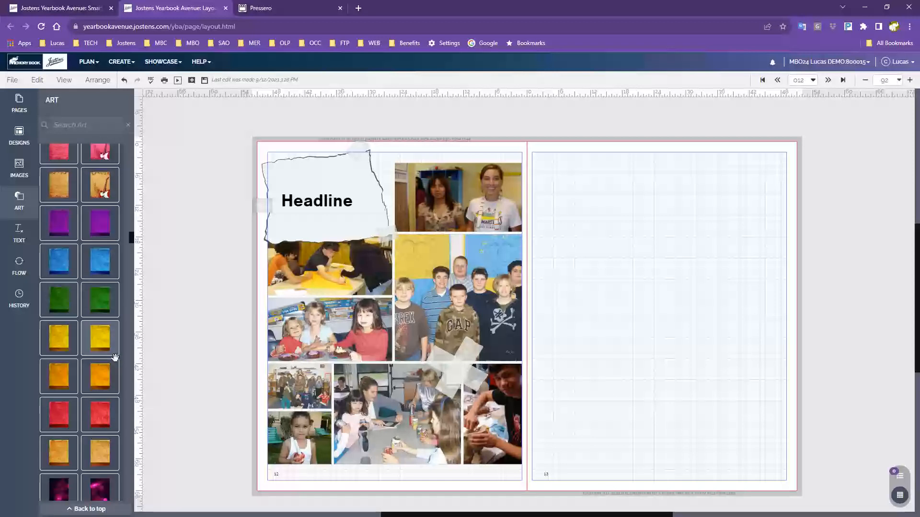
scroll(115, 357, down, 10)
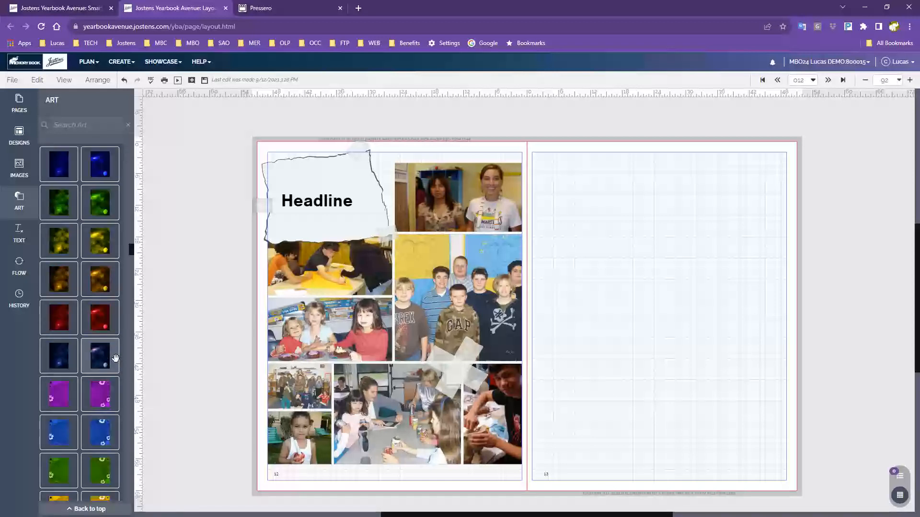
scroll(116, 359, down, 10)
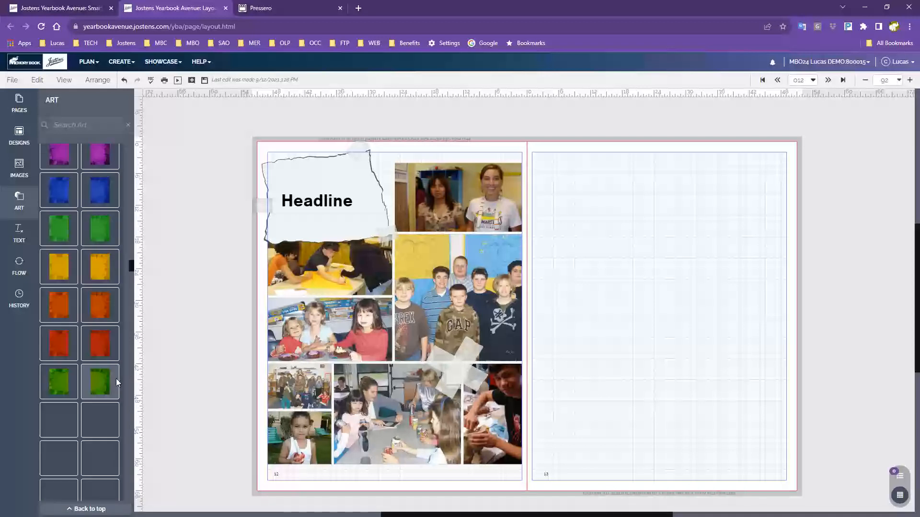
scroll(116, 378, down, 10)
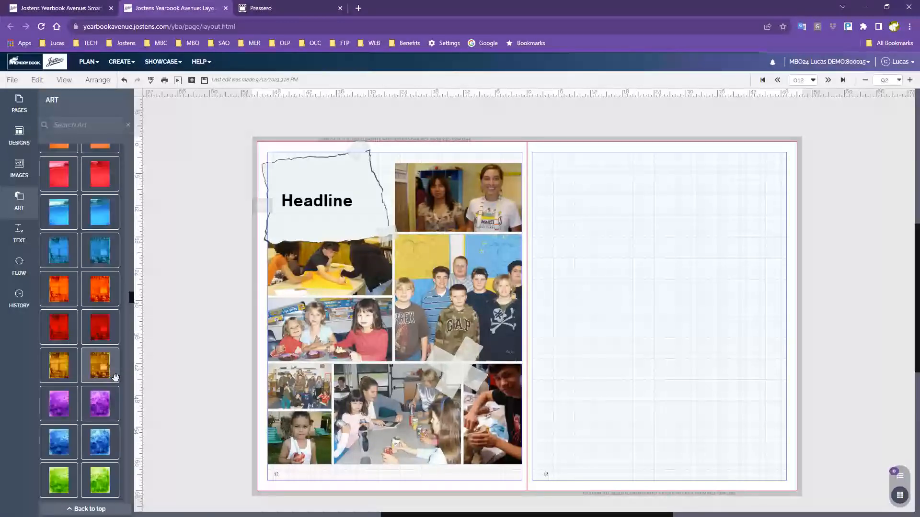
scroll(115, 378, down, 5)
scroll(115, 378, down, 6)
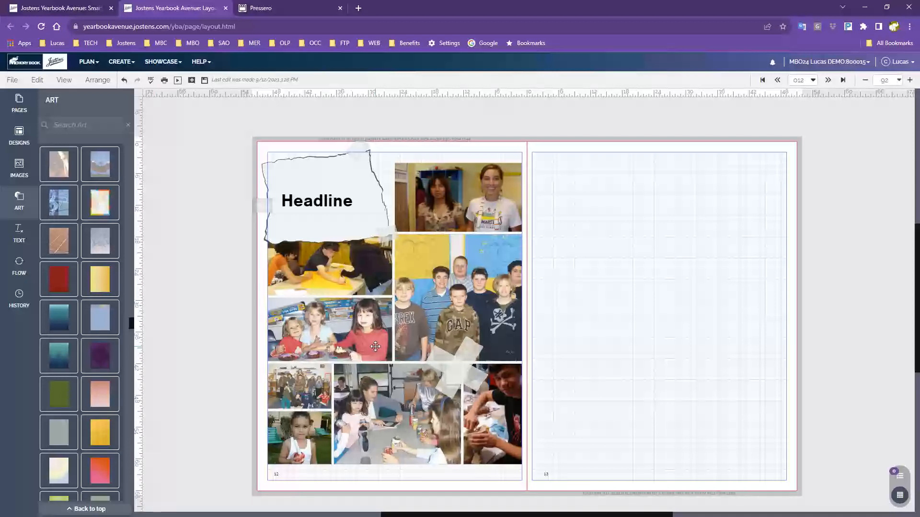
Step: Apply the green gradient grid background to page 12
scroll(154, 470, down, 3)
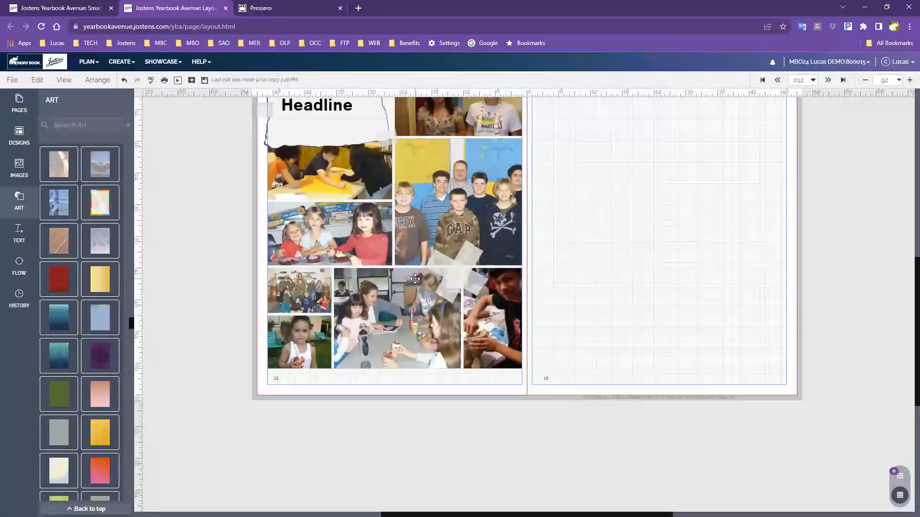
scroll(415, 279, up, 2)
scroll(94, 360, down, 3)
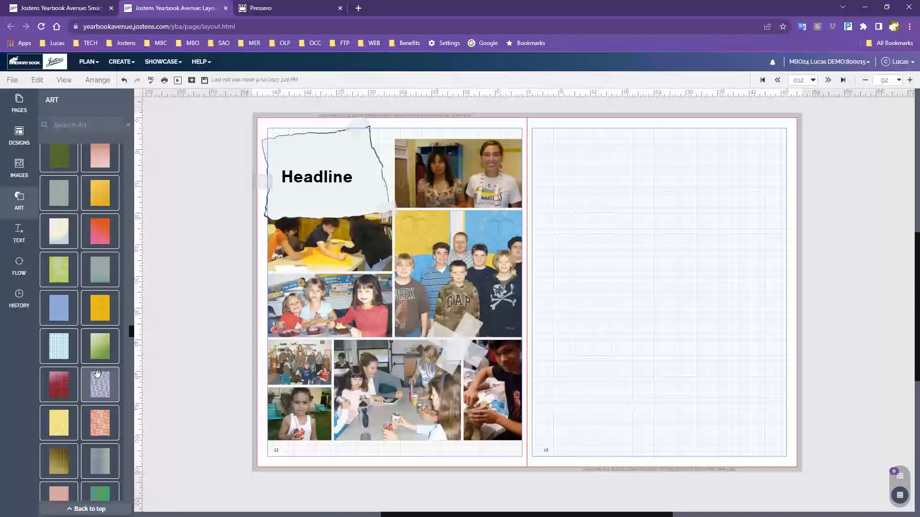
drag(100, 347, 388, 457)
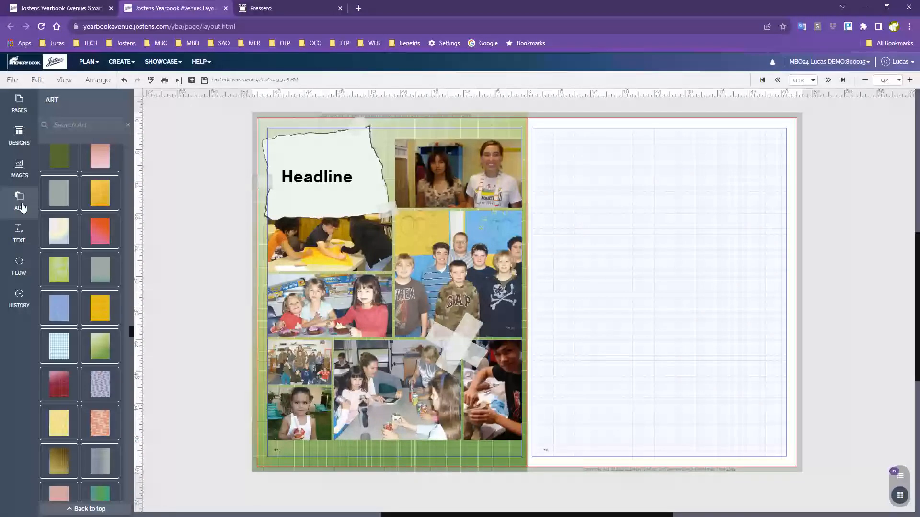
Step: Replace page 12's background with the orange-to-yellow gradient design
scroll(88, 359, down, 5)
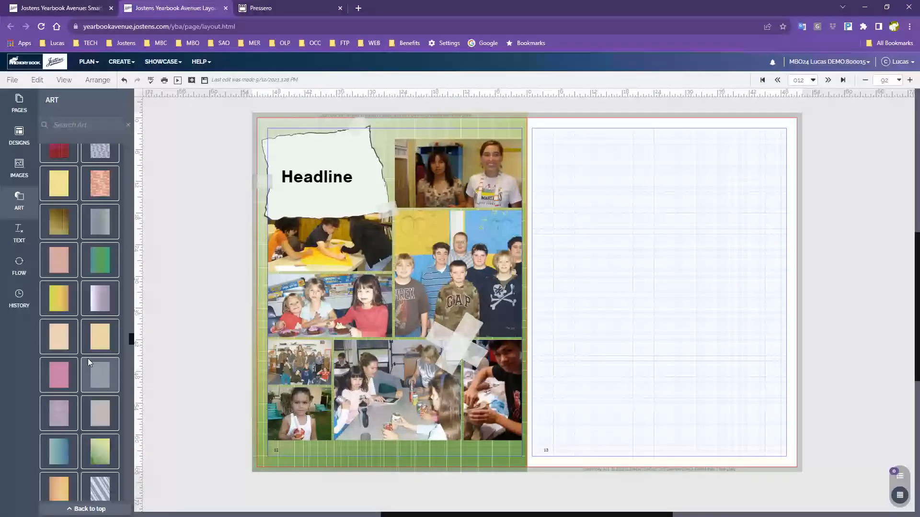
scroll(58, 447, down, 3)
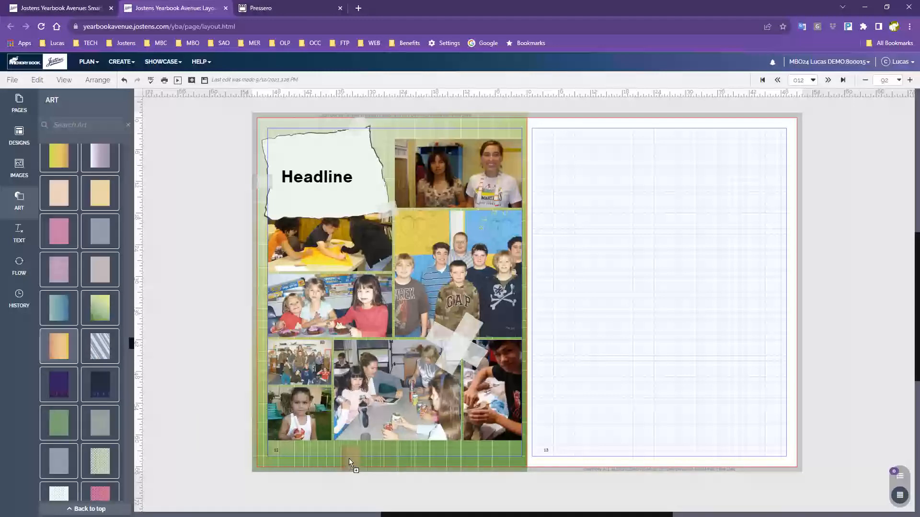
drag(349, 459, 349, 459)
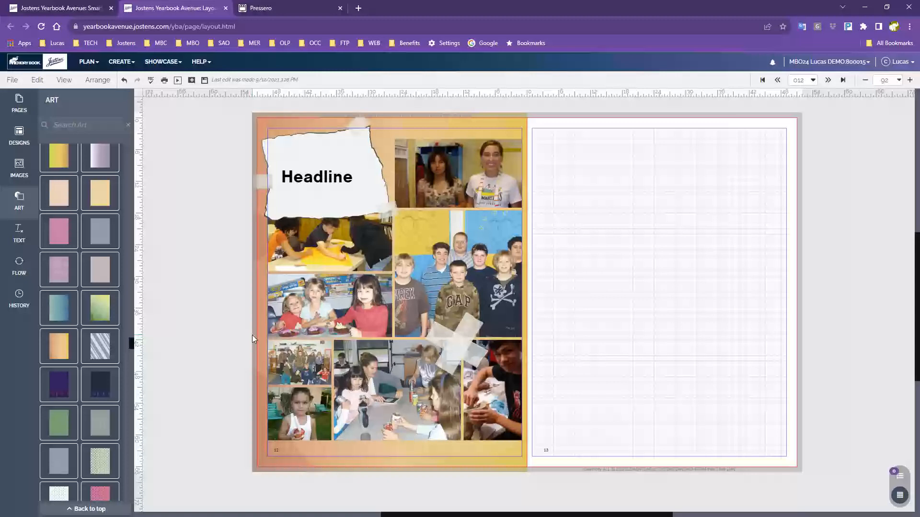
Step: Try the light-blue textured Diary clipart as a backdrop by placing and enlarging it on page 12, and delete it
scroll(82, 242, down, 7)
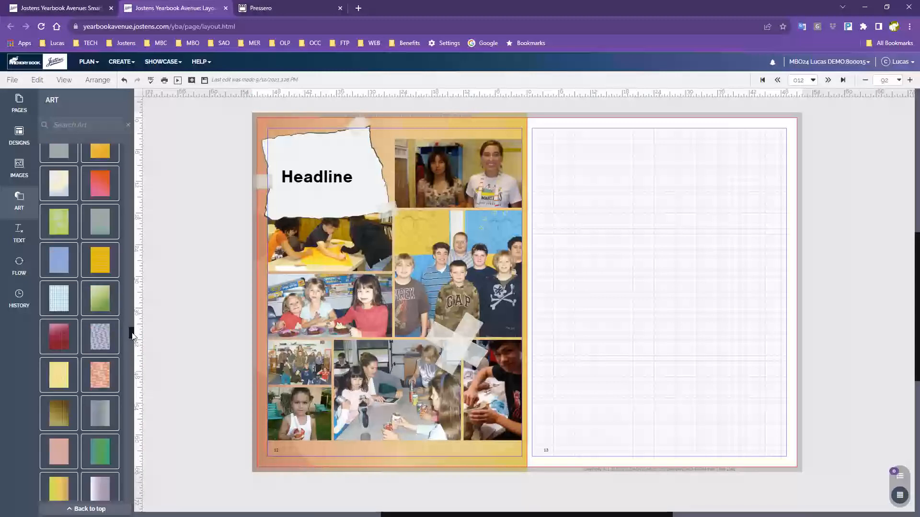
click(89, 508)
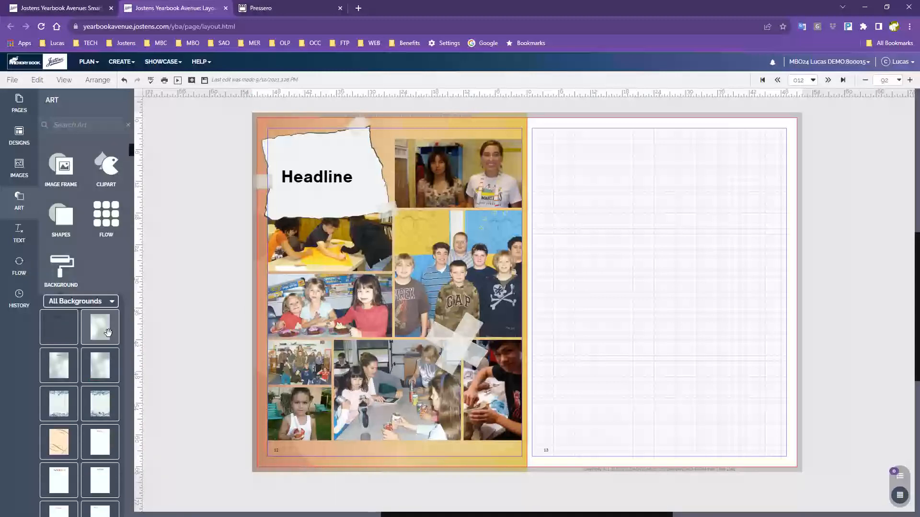
click(108, 172)
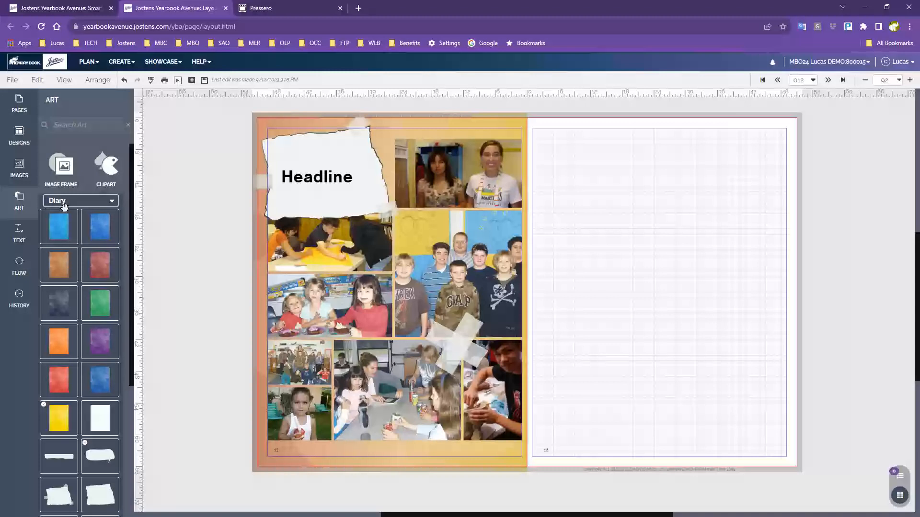
drag(59, 229, 351, 321)
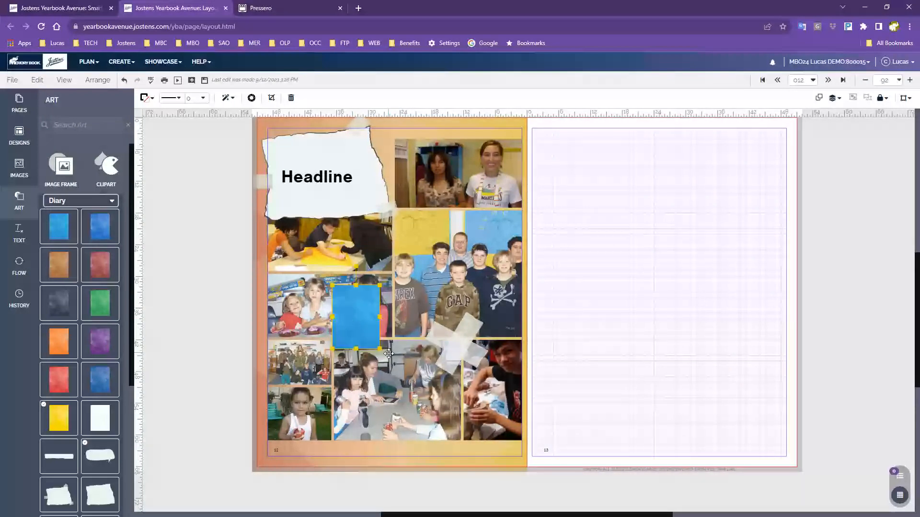
drag(379, 349, 465, 472)
drag(435, 421, 414, 329)
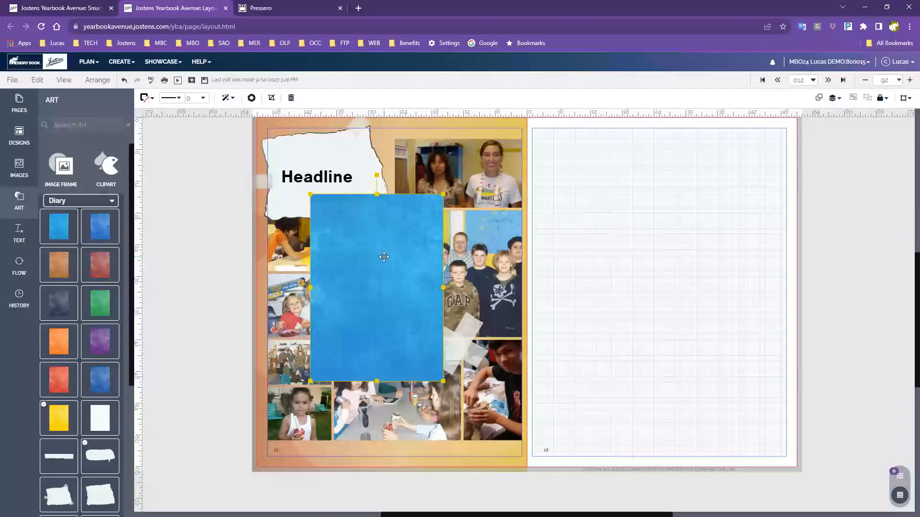
key(Delete)
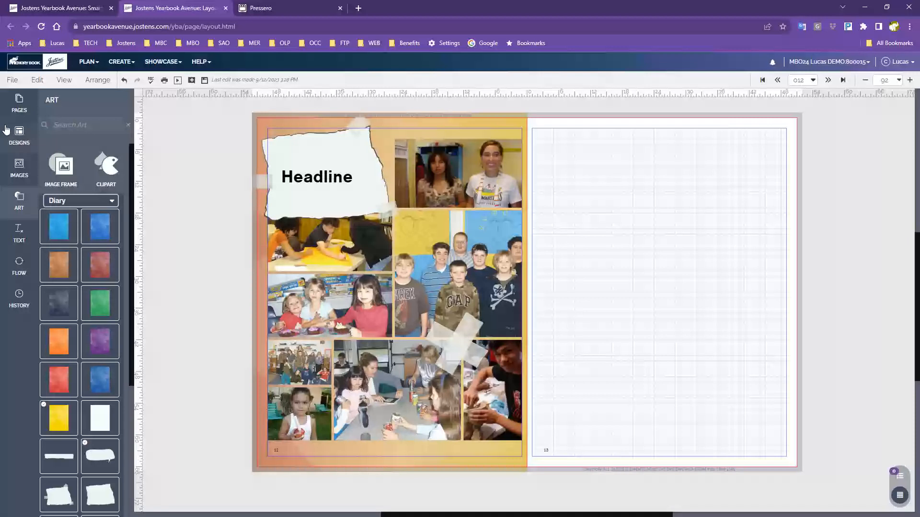
Step: Change the left page's background color to the teal swatch in the Rainforest palette
click(37, 81)
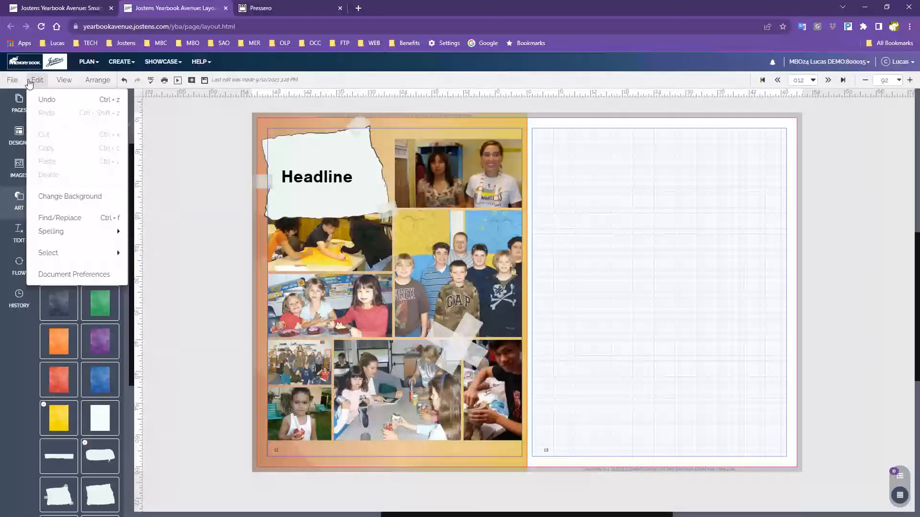
click(53, 202)
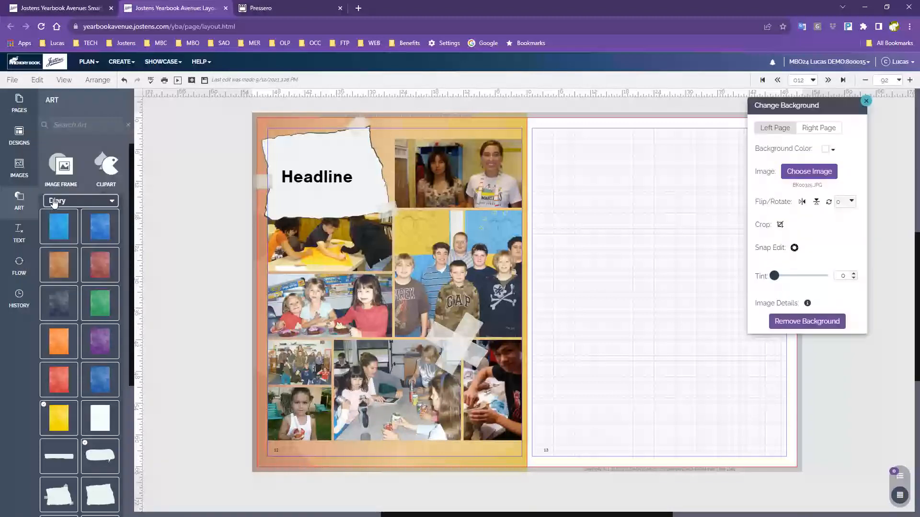
drag(809, 106, 627, 165)
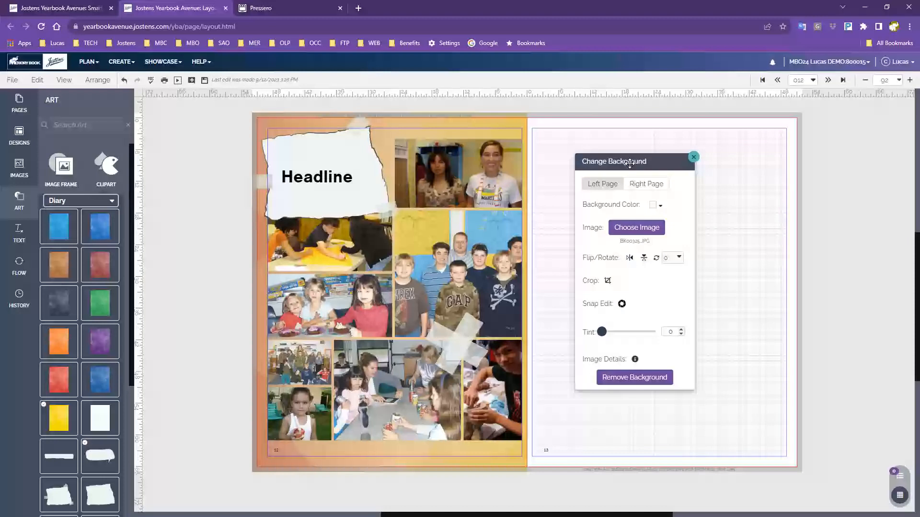
click(647, 186)
click(596, 190)
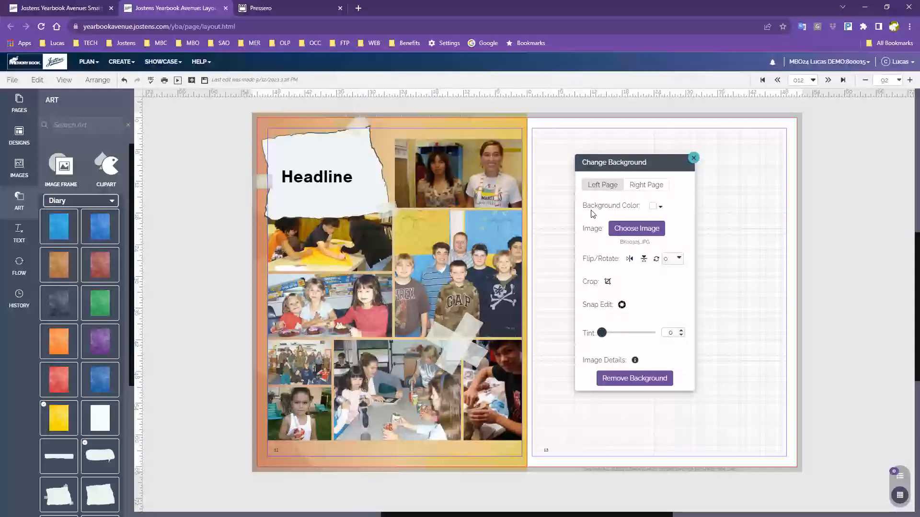
click(654, 207)
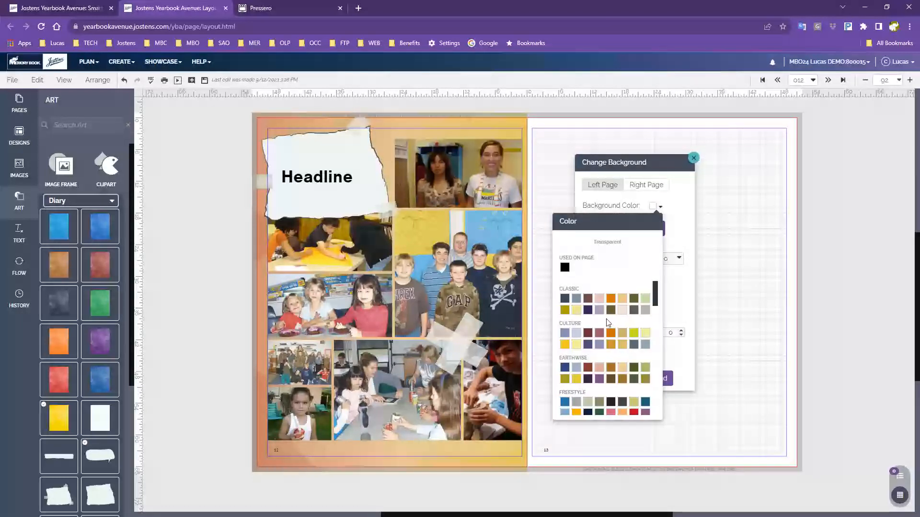
scroll(613, 371, down, 3)
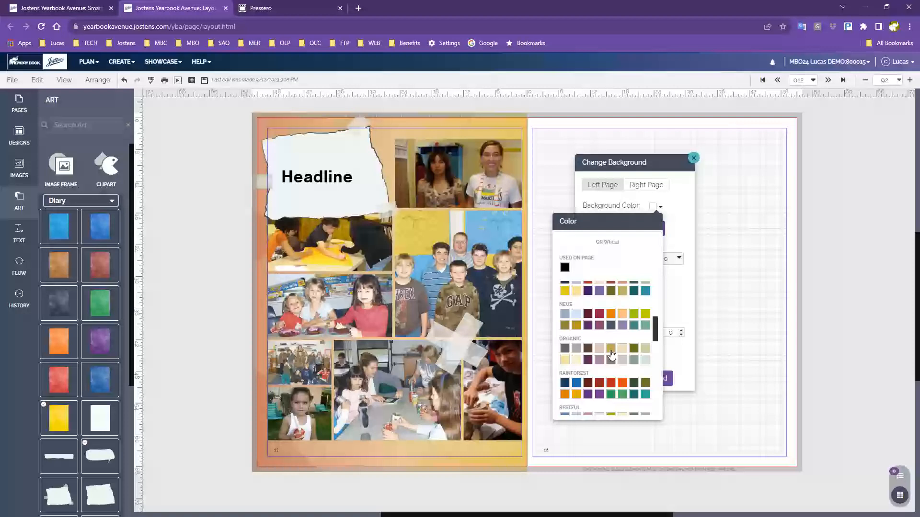
click(645, 394)
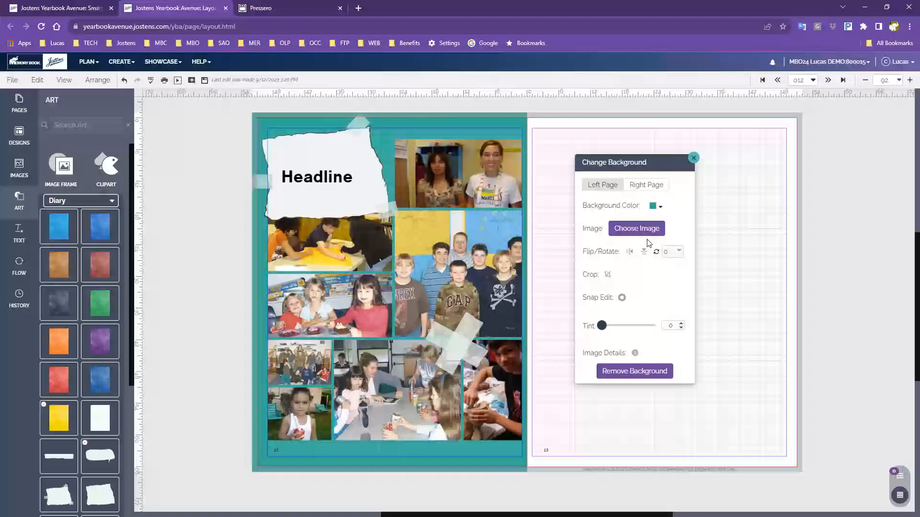
scroll(77, 336, down, 1)
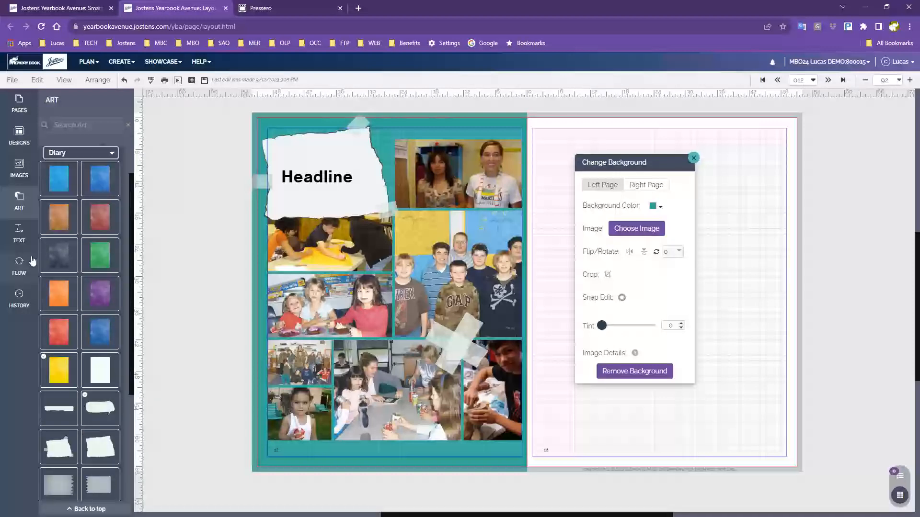
Step: Apply the multicolored overlapping-paper background with the blue, orange, green and yellow shapes to page 12
click(19, 201)
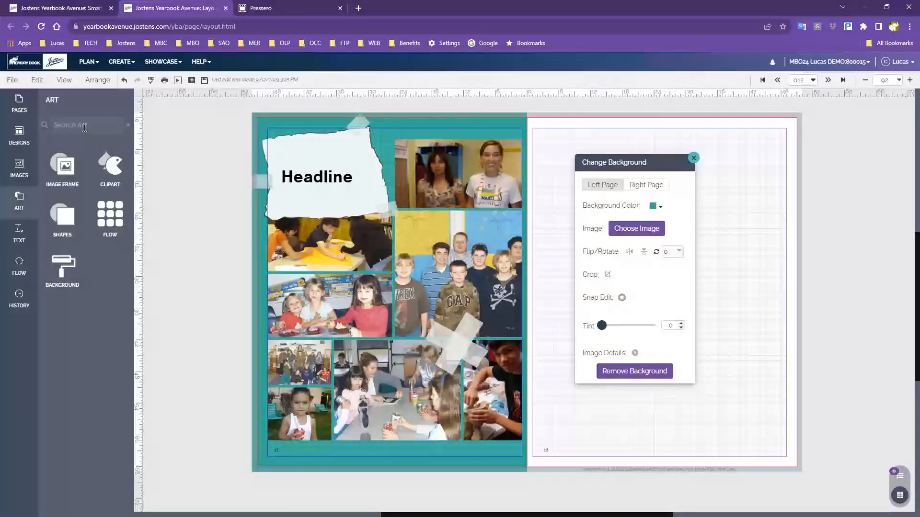
click(59, 254)
scroll(90, 357, down, 10)
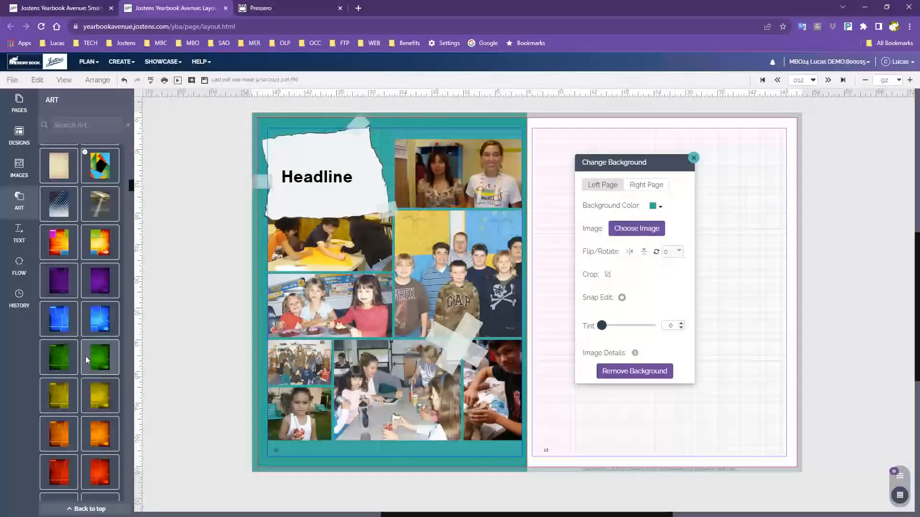
scroll(93, 364, up, 7)
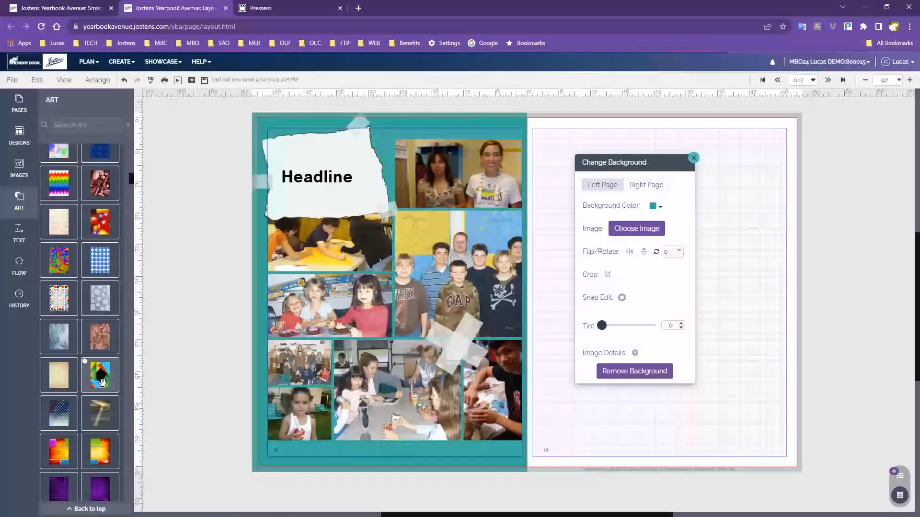
drag(100, 378, 359, 460)
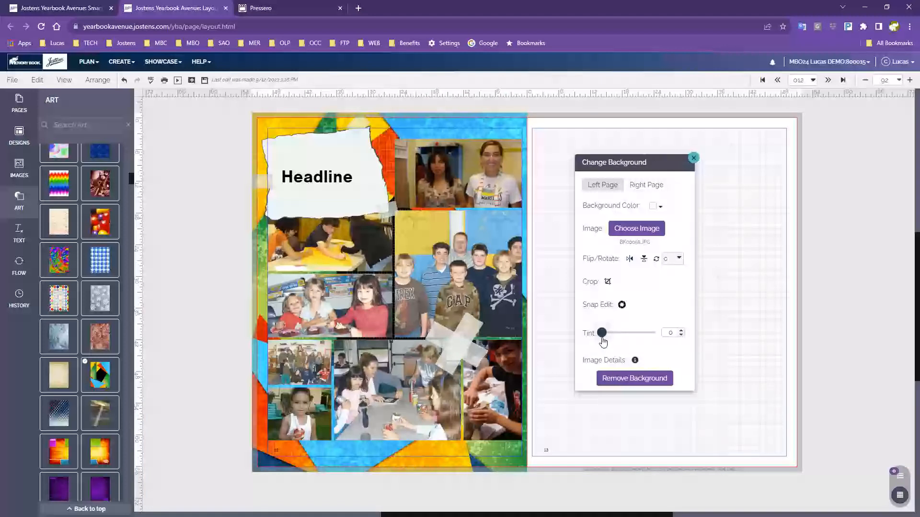
Step: Try a tint of 61 on page 12's multicolored background, and remove that background
mouse_move(603, 339)
mouse_down()
mouse_move(614, 338)
mouse_move(599, 338)
mouse_up()
click(602, 334)
drag(603, 338, 599, 338)
drag(601, 333, 636, 337)
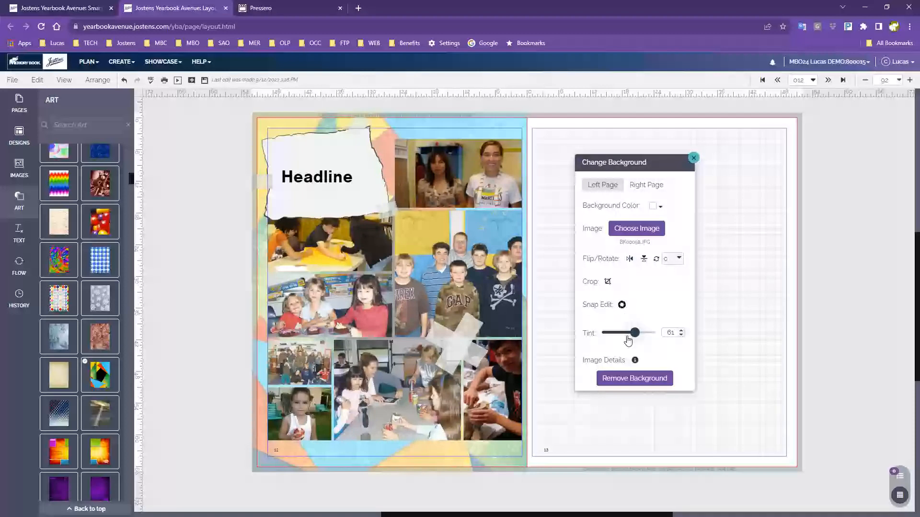
click(618, 383)
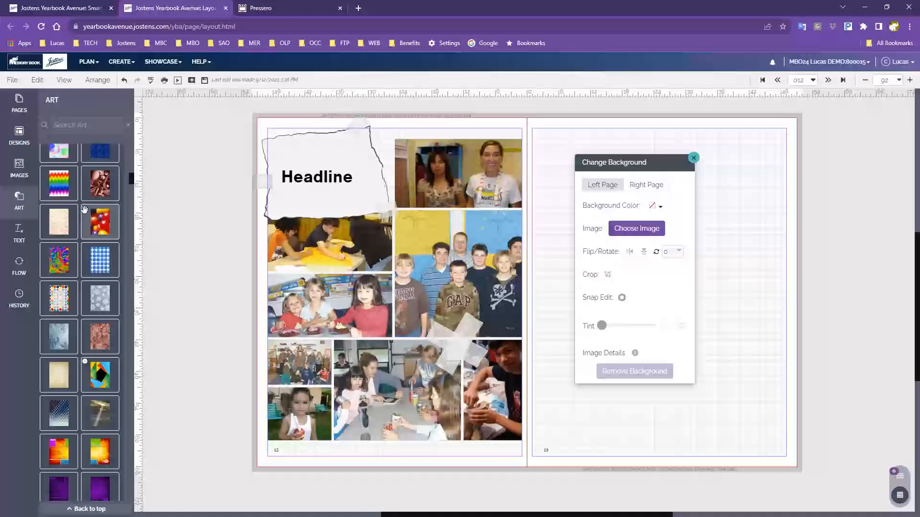
click(20, 173)
click(86, 150)
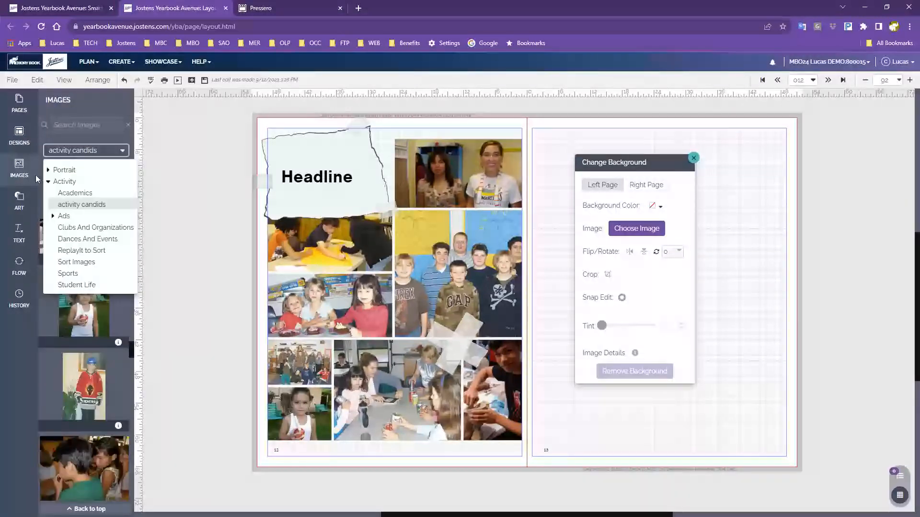
click(35, 175)
scroll(81, 226, up, 6)
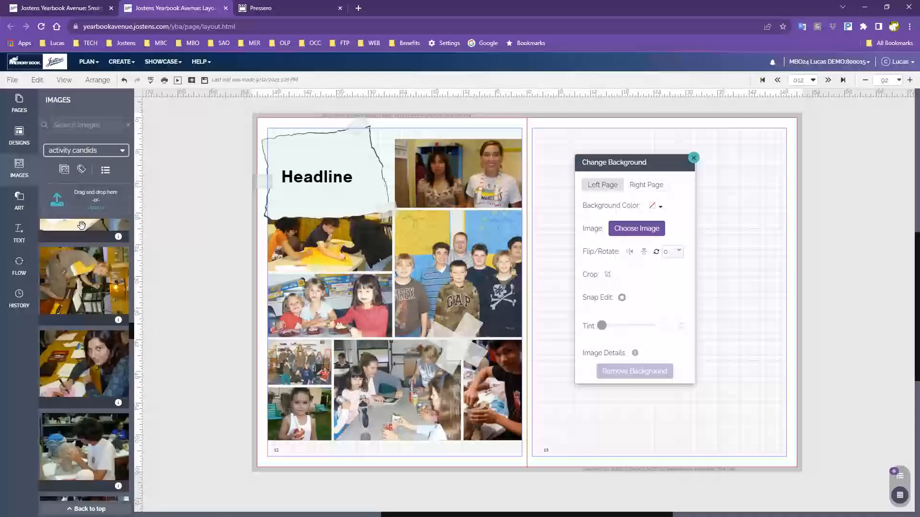
click(86, 151)
click(19, 203)
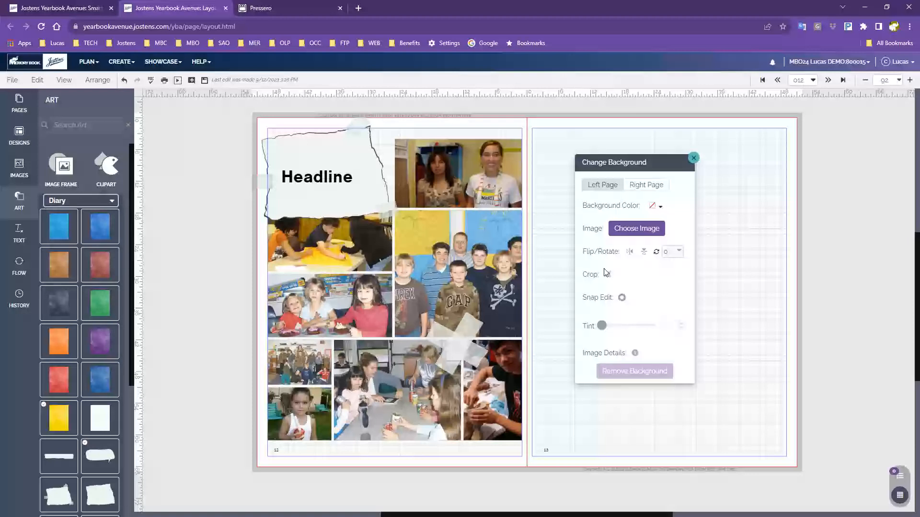
Step: Open the background image picker for the left page and show the Diary cover clipart from the By Cover category
click(632, 235)
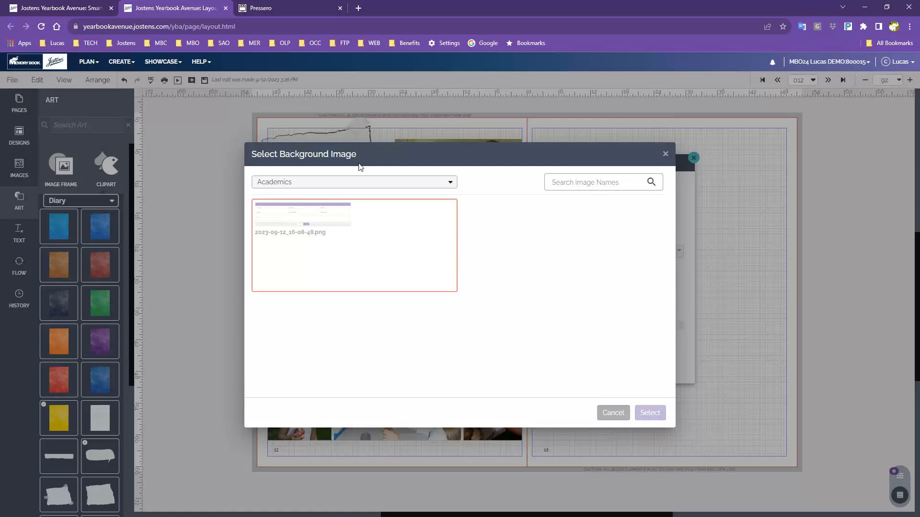
click(304, 183)
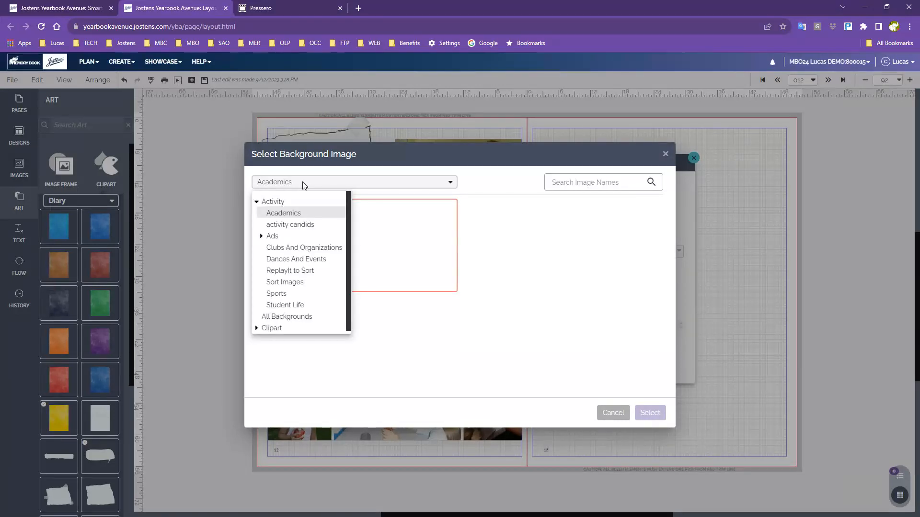
scroll(301, 222, down, 1)
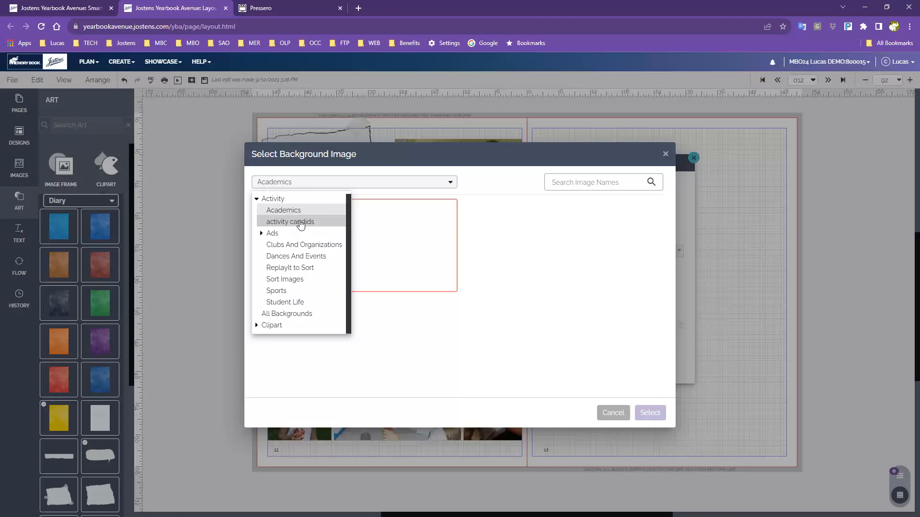
click(273, 327)
scroll(277, 315, down, 2)
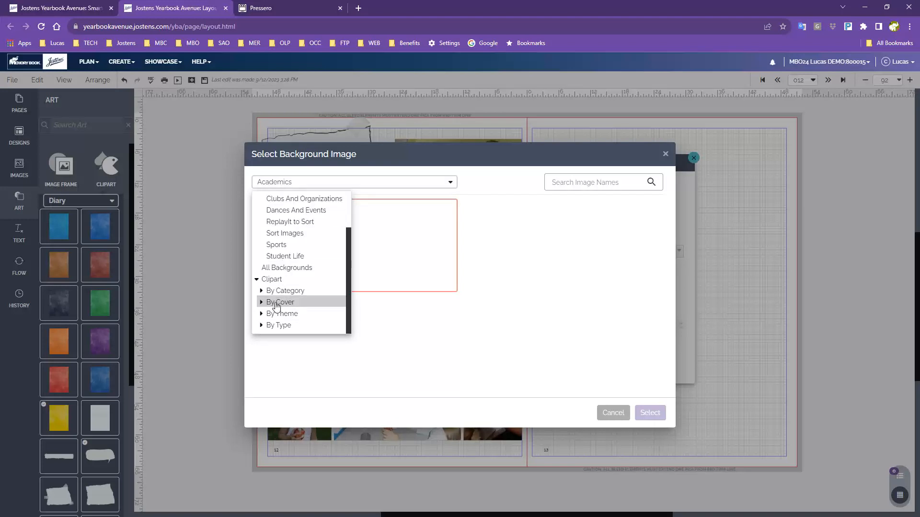
click(276, 302)
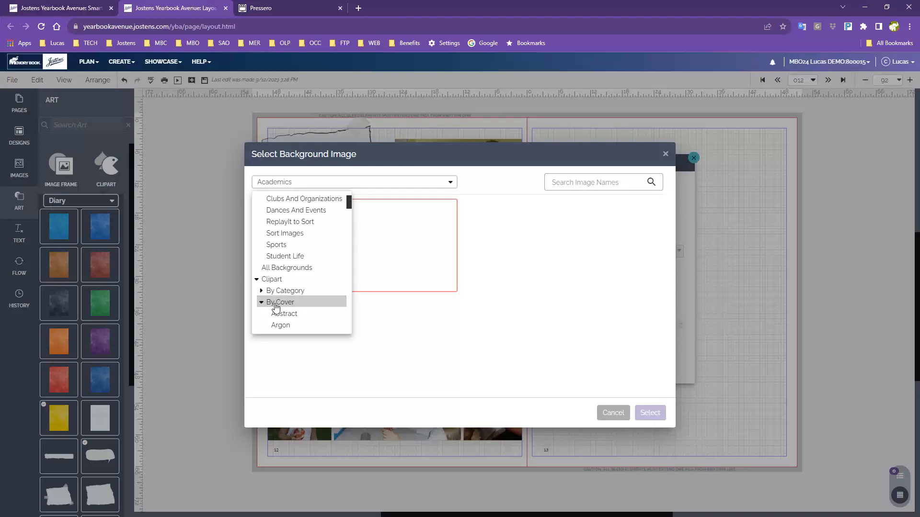
scroll(320, 300, down, 2)
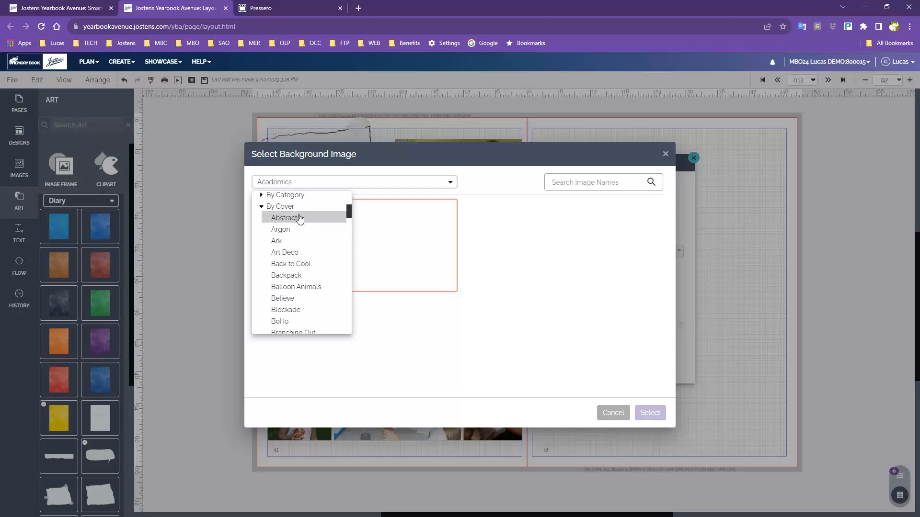
scroll(302, 230, down, 2)
scroll(309, 283, down, 2)
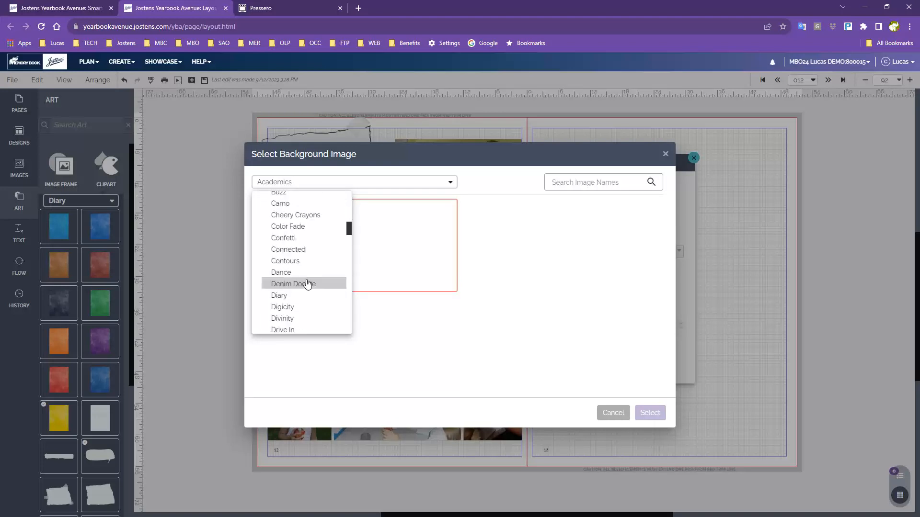
scroll(300, 267, down, 1)
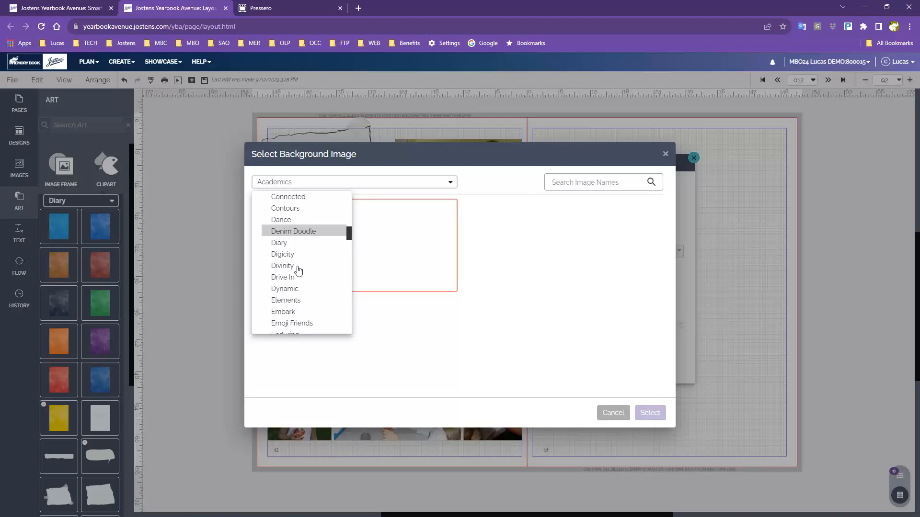
click(274, 243)
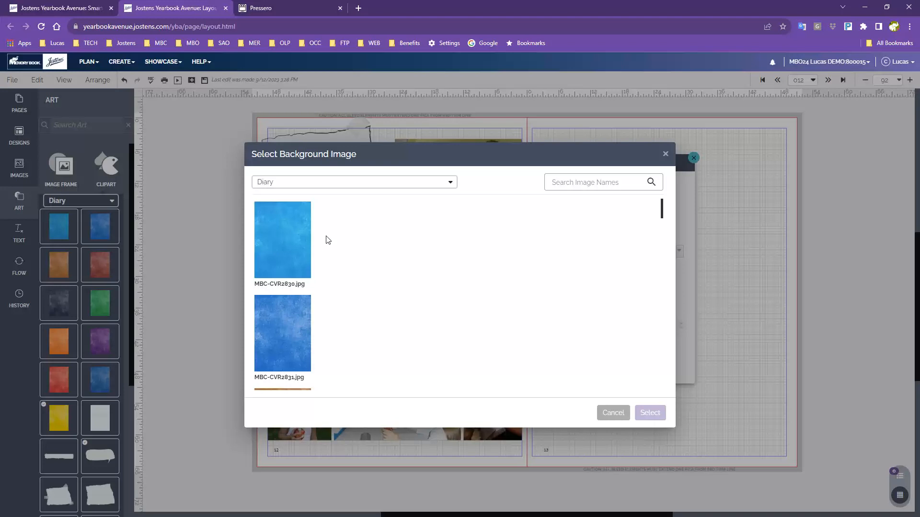
Step: Set the blue textured image MBC-CVR2839.jpg as the left page's background, and move the background settings off the collage
scroll(302, 244, down, 5)
scroll(292, 246, down, 10)
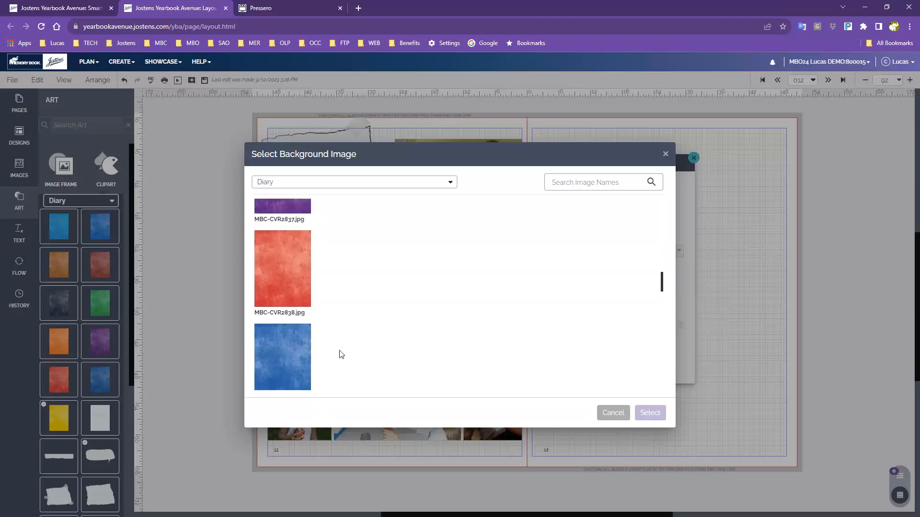
scroll(297, 331, down, 1)
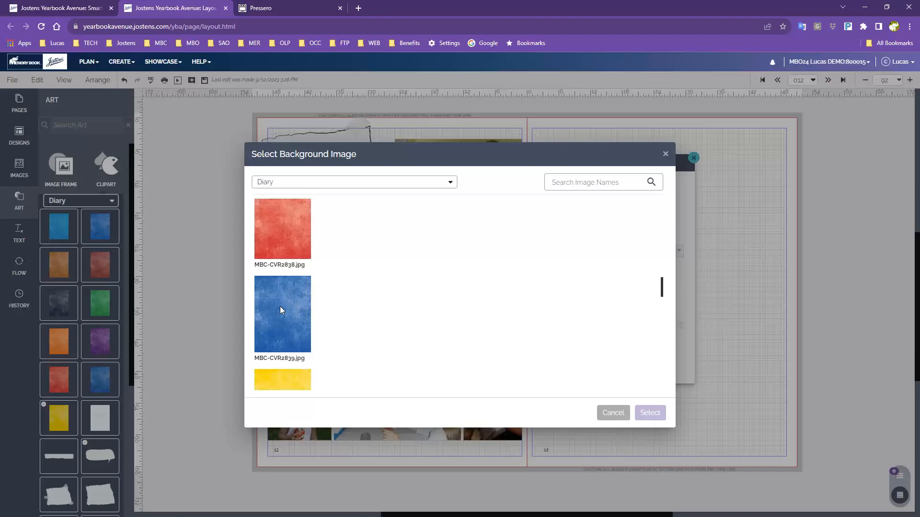
click(282, 310)
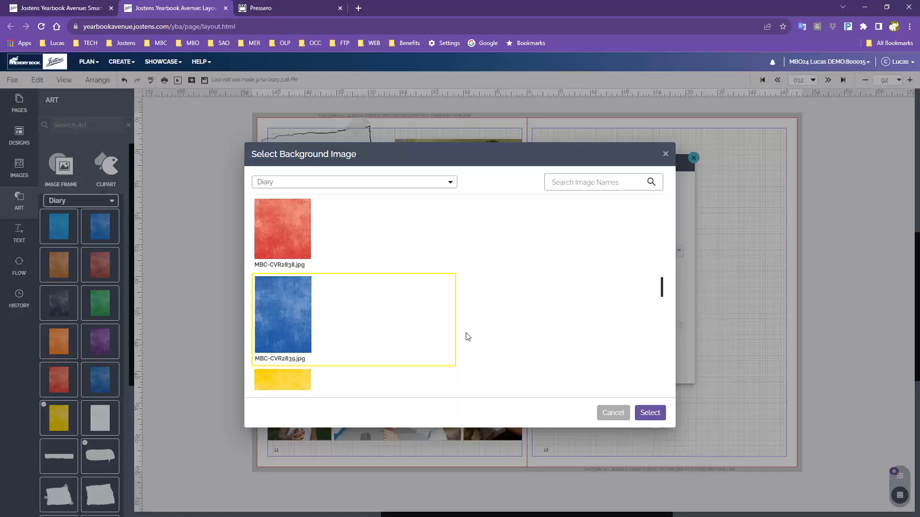
click(650, 413)
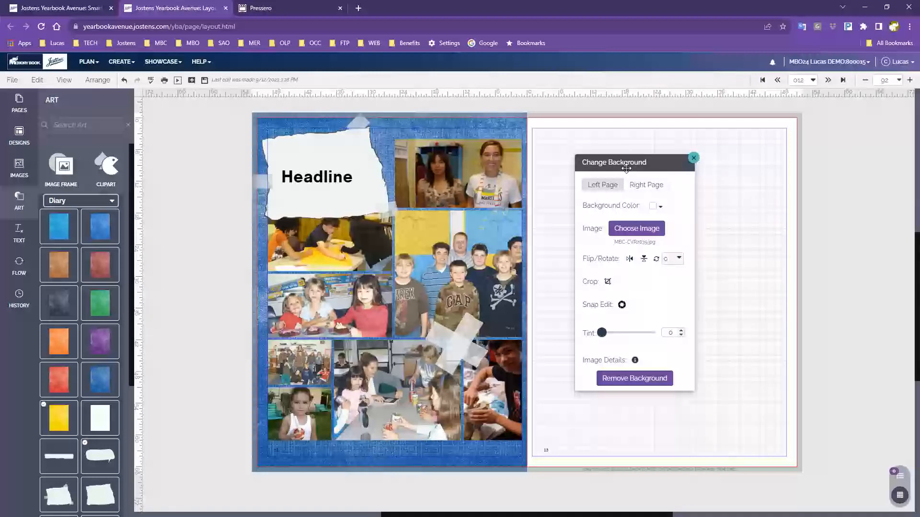
drag(625, 167, 622, 182)
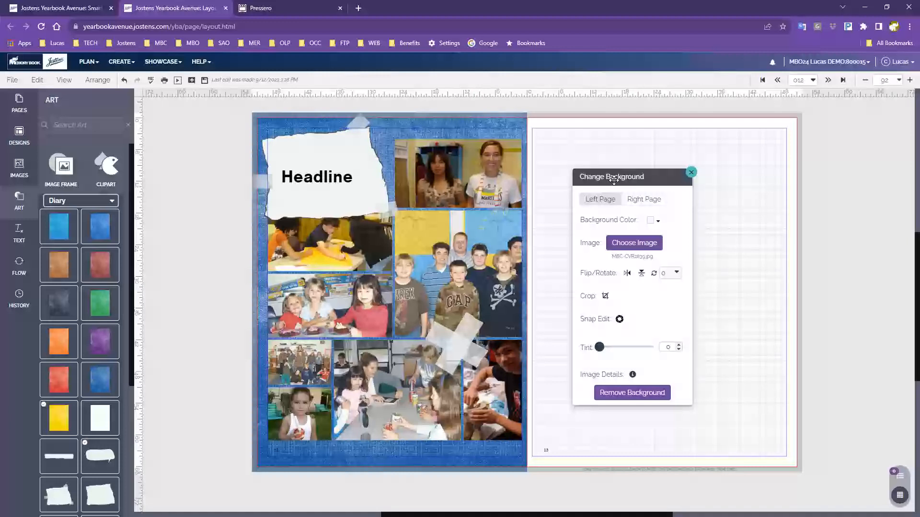
drag(614, 180, 799, 151)
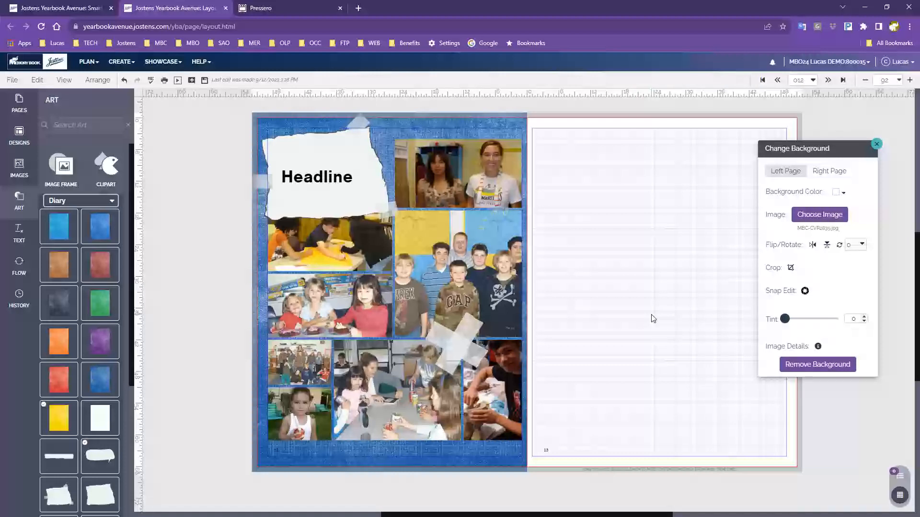
click(466, 163)
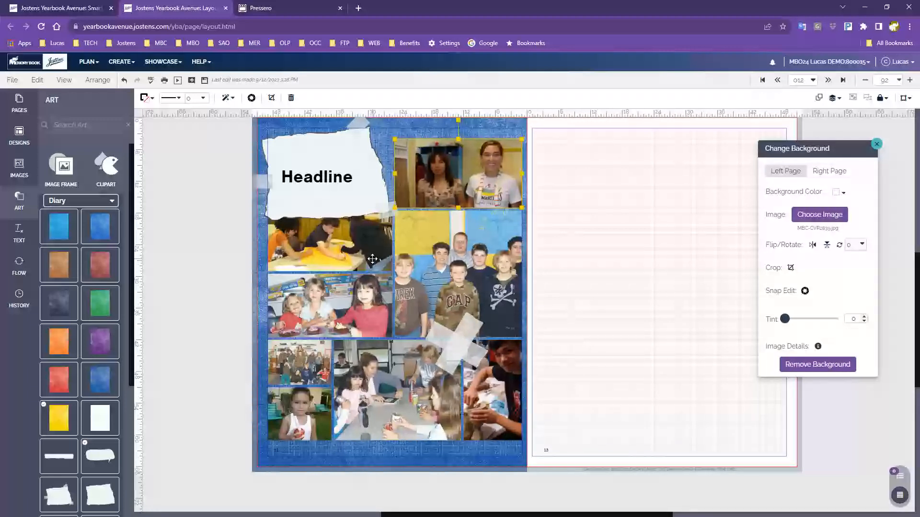
click(35, 80)
mouse_move(146, 263)
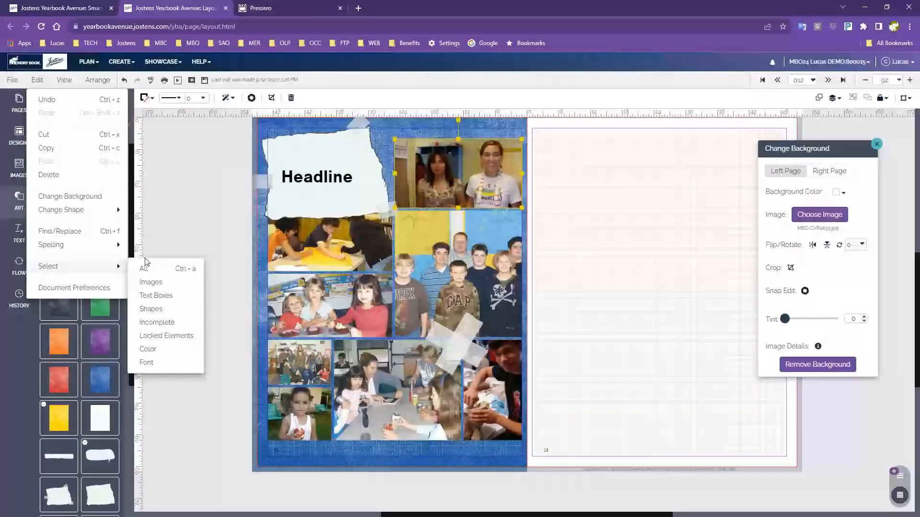
click(150, 282)
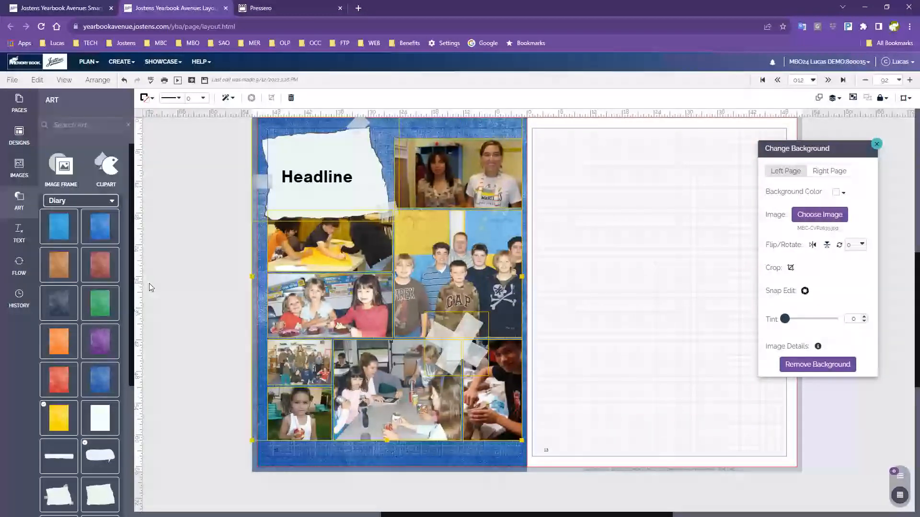
scroll(465, 296, up, 1)
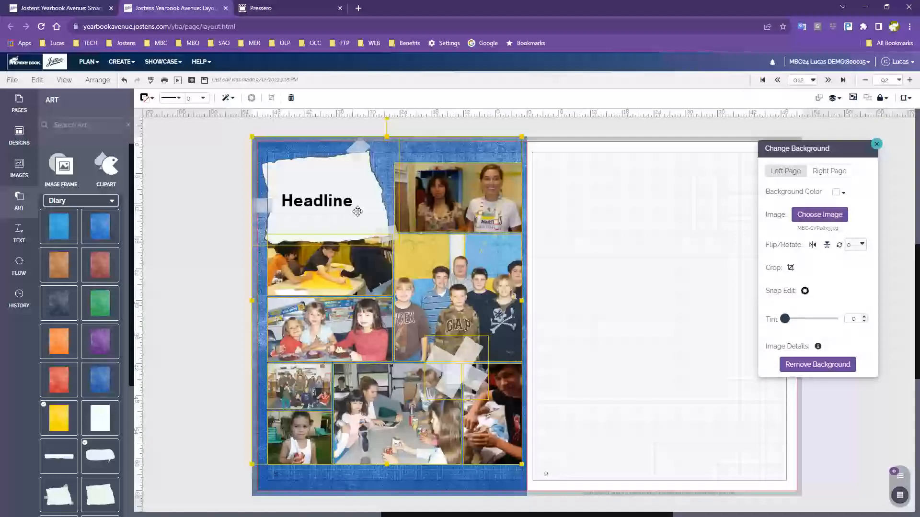
click(634, 260)
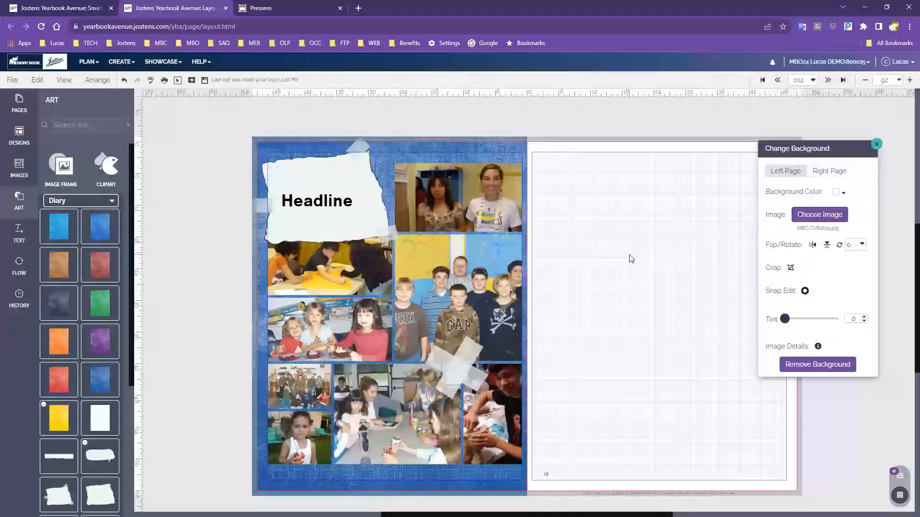
Step: Select all the photos in page 12's collage and round their corners to 15
click(455, 194)
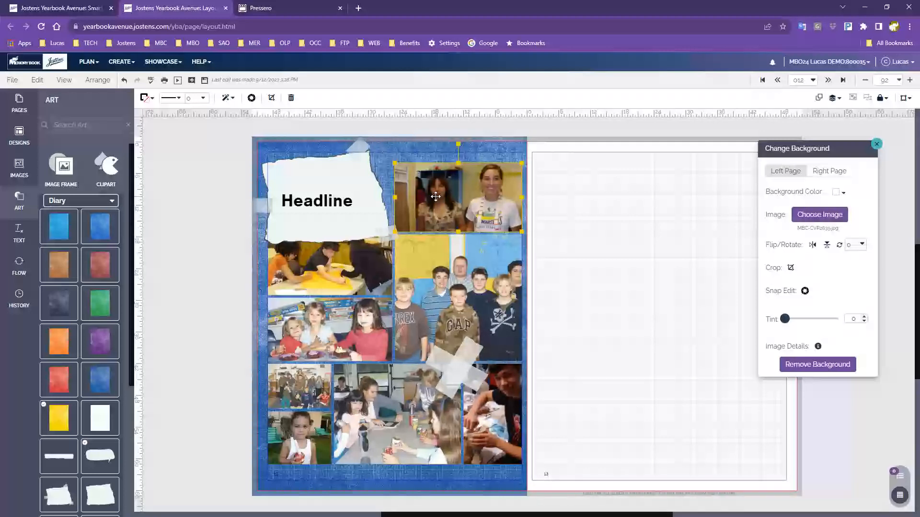
shift+click(333, 264)
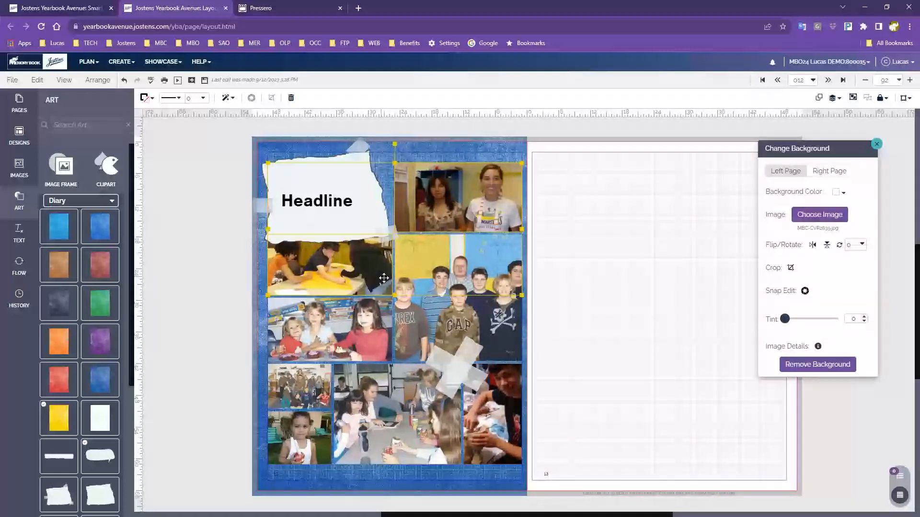
shift+click(418, 317)
shift+click(358, 331)
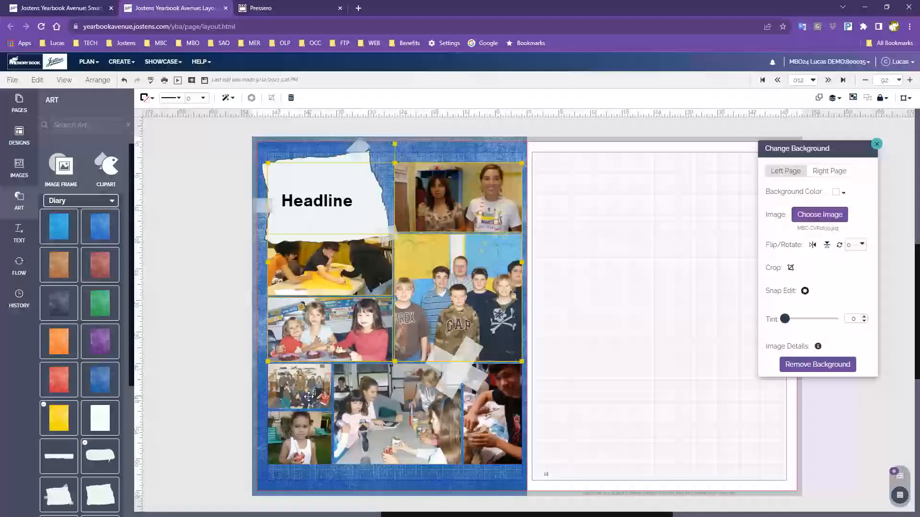
shift+click(306, 394)
shift+click(299, 434)
shift+click(374, 434)
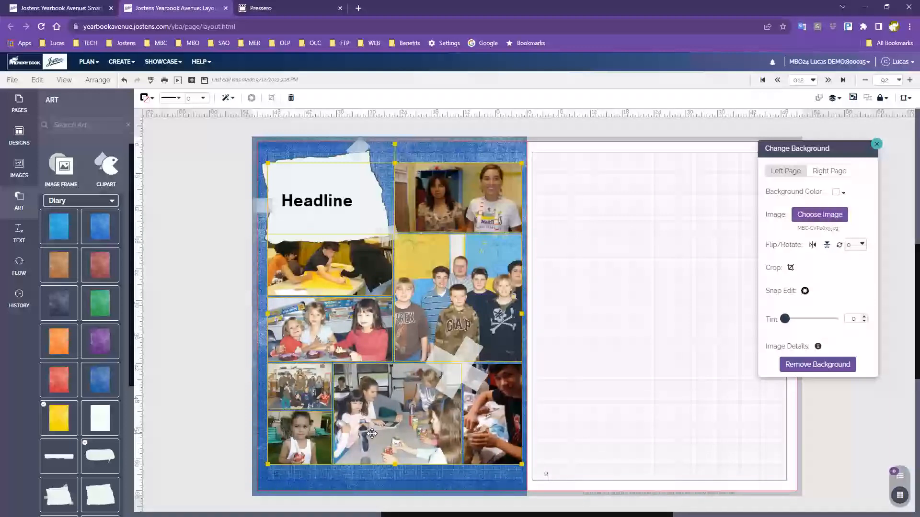
shift+click(483, 427)
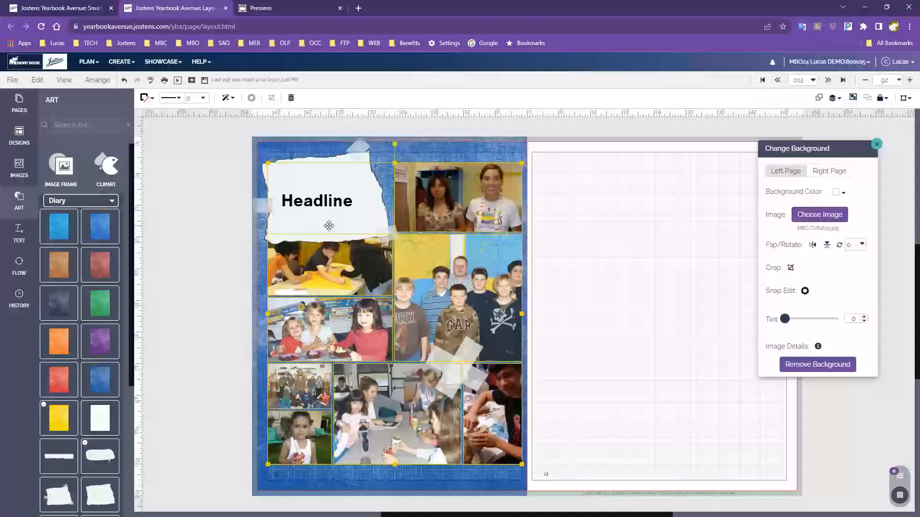
click(225, 99)
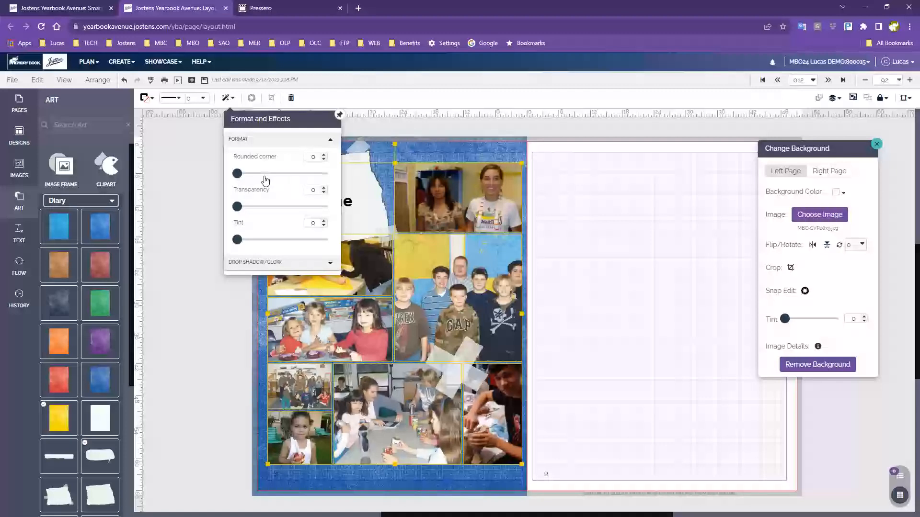
drag(237, 173, 277, 185)
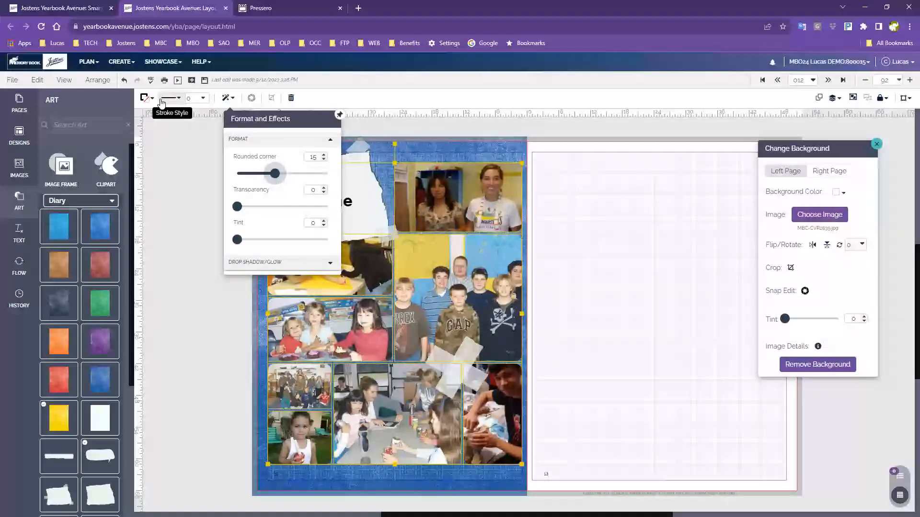
click(552, 245)
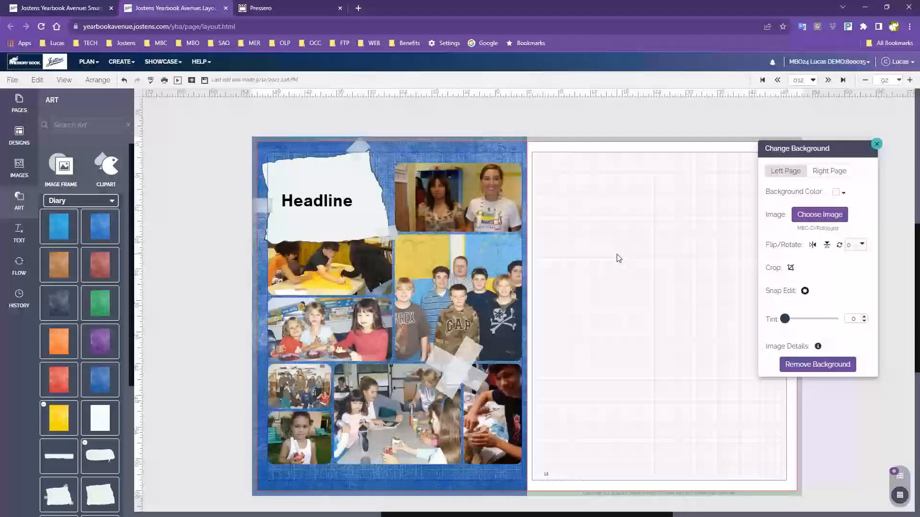
Step: Give all the collage photos on page 12 a 2 pt stroke
click(461, 195)
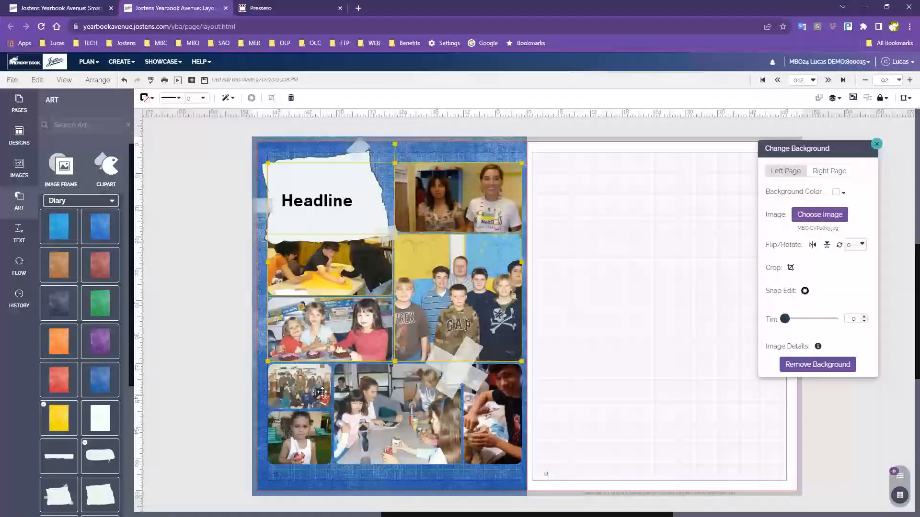
shift+click(375, 436)
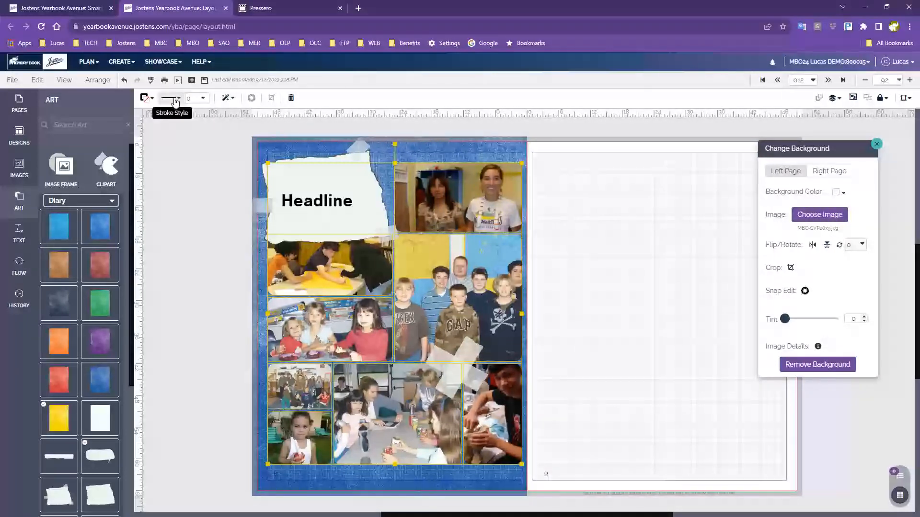
click(198, 98)
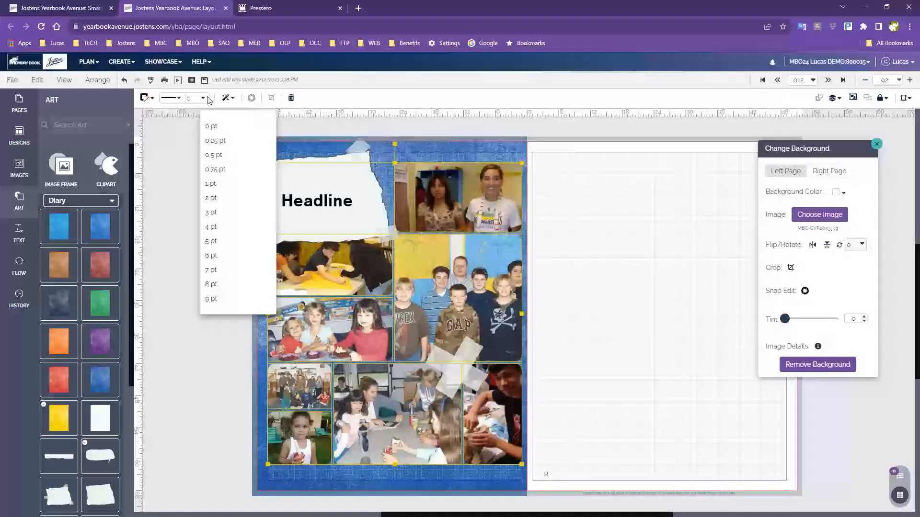
click(231, 204)
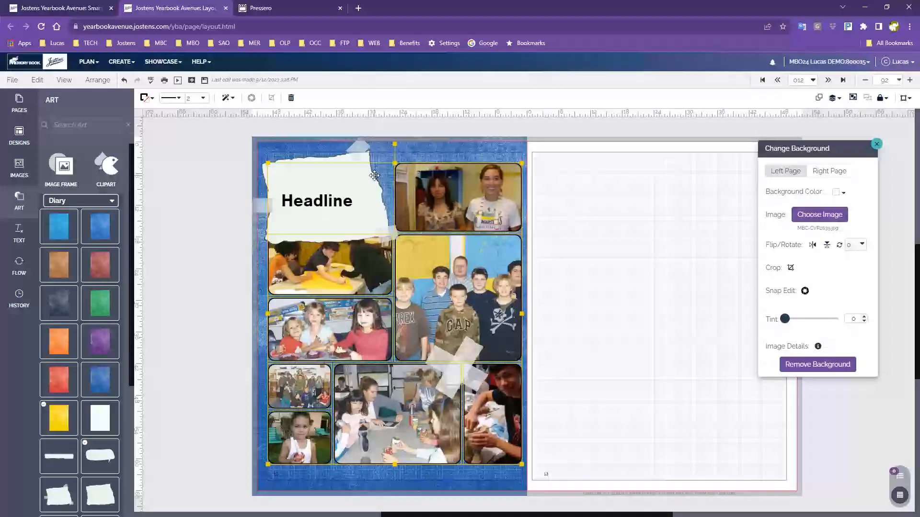
Step: Try a pale yellow stroke color on the selected collage photos
click(146, 98)
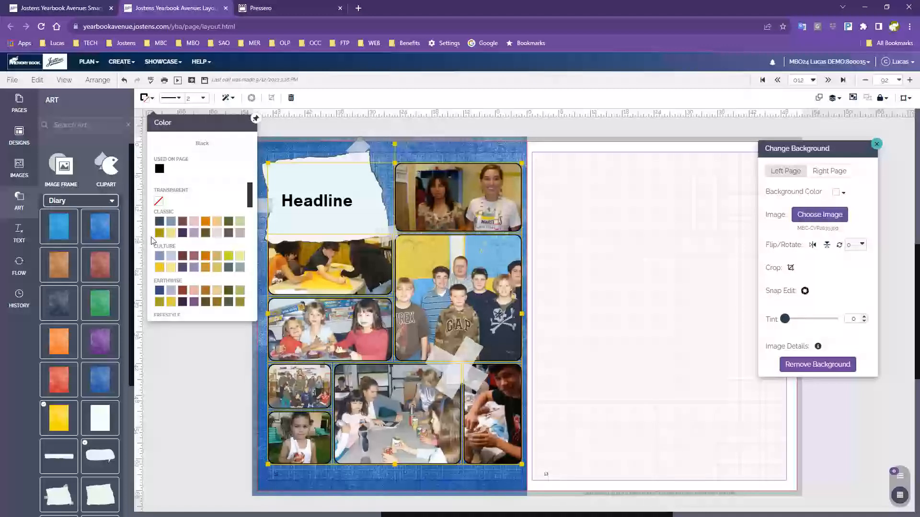
scroll(190, 286, down, 3)
scroll(189, 286, down, 3)
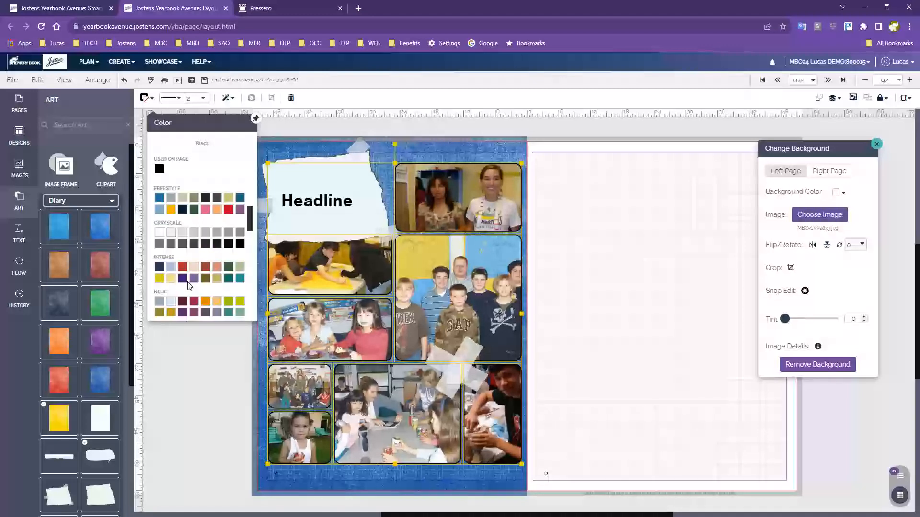
click(170, 264)
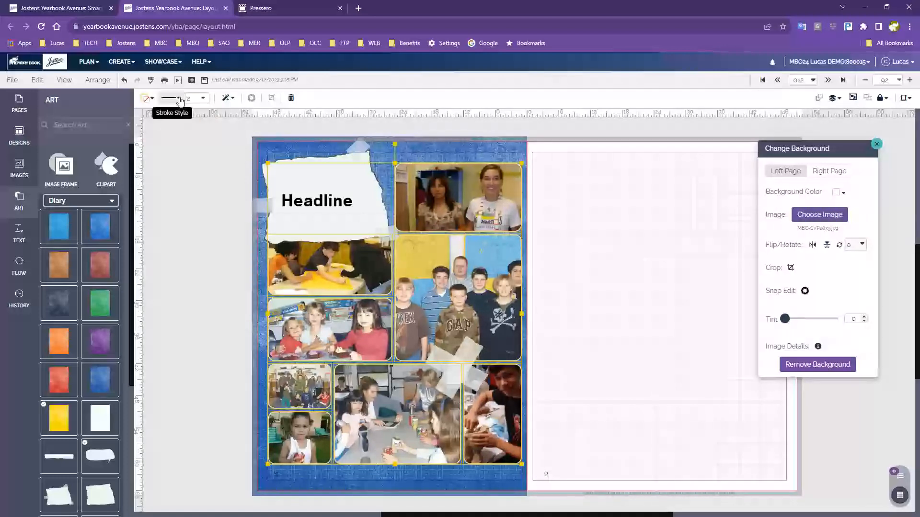
Step: Set the stroke color of the selected photos to white from the Grayscale palette, and clear the selection
click(150, 100)
scroll(185, 263, down, 5)
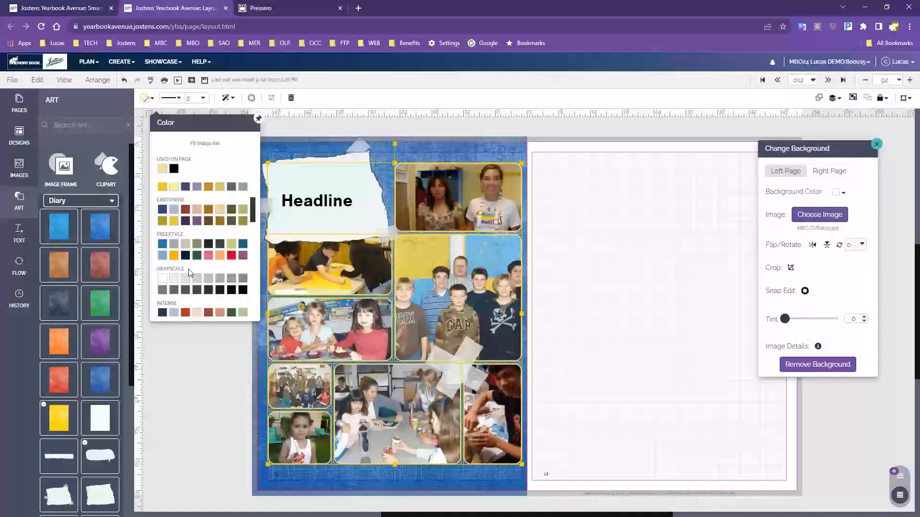
click(164, 263)
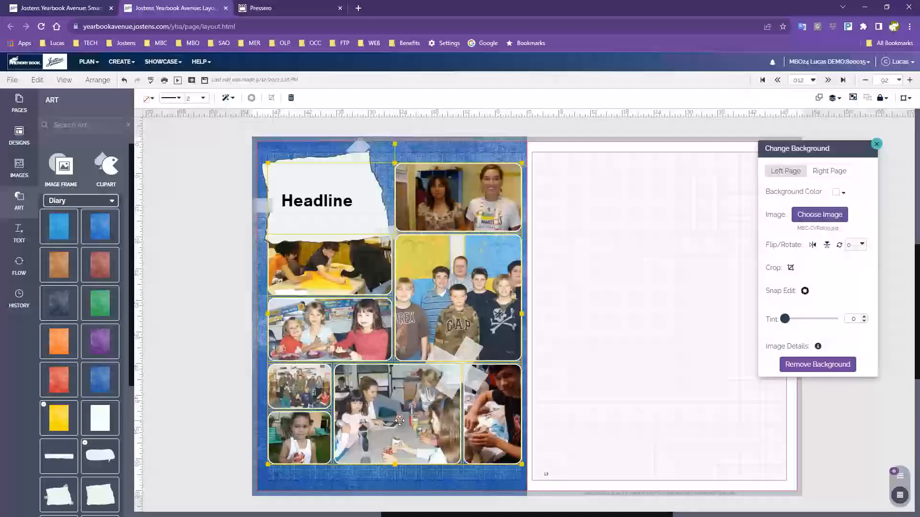
click(665, 279)
Step: Remove the blue textured background image from the left page
click(477, 196)
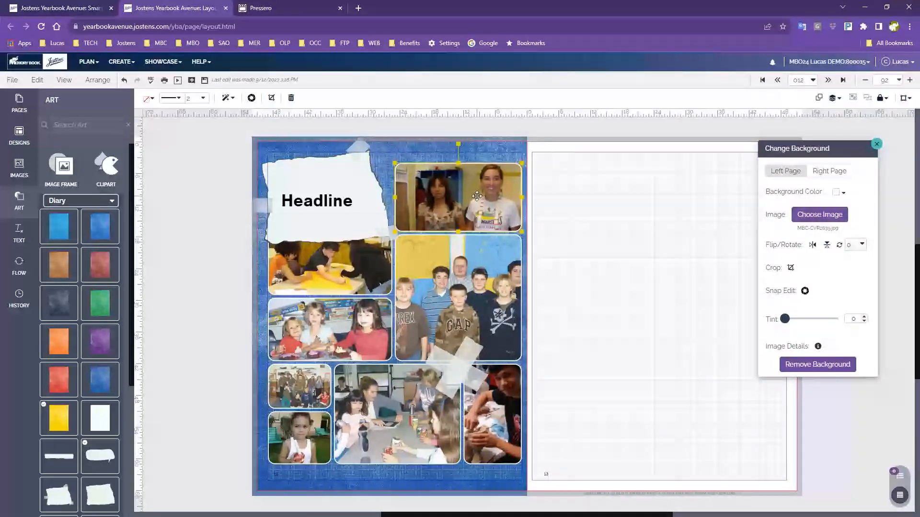
click(381, 152)
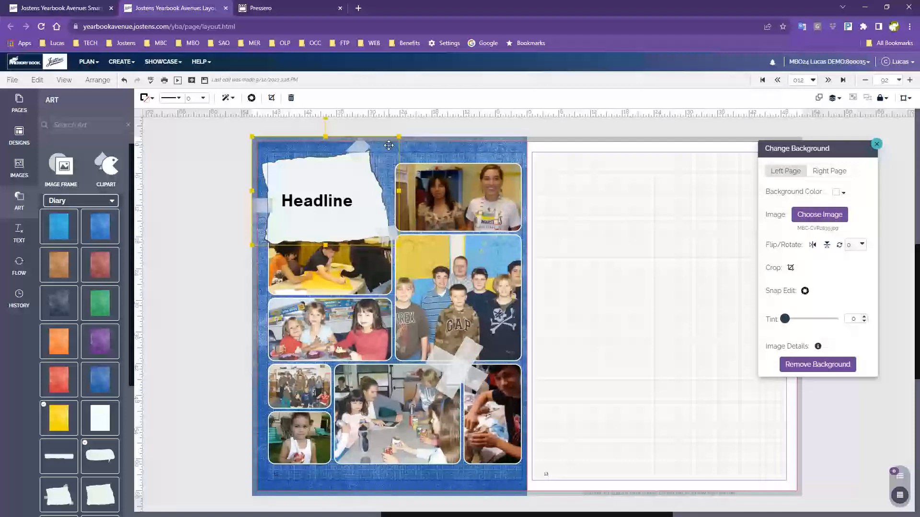
click(803, 365)
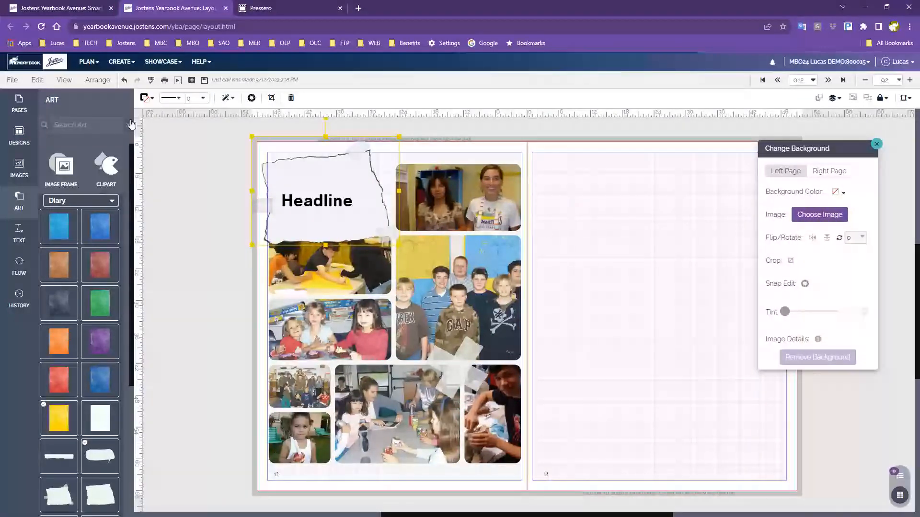
click(354, 320)
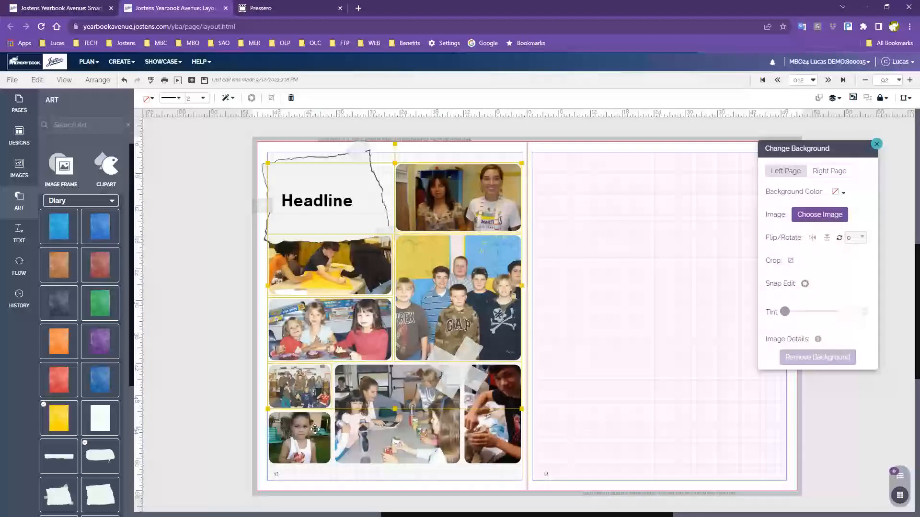
shift+click(480, 420)
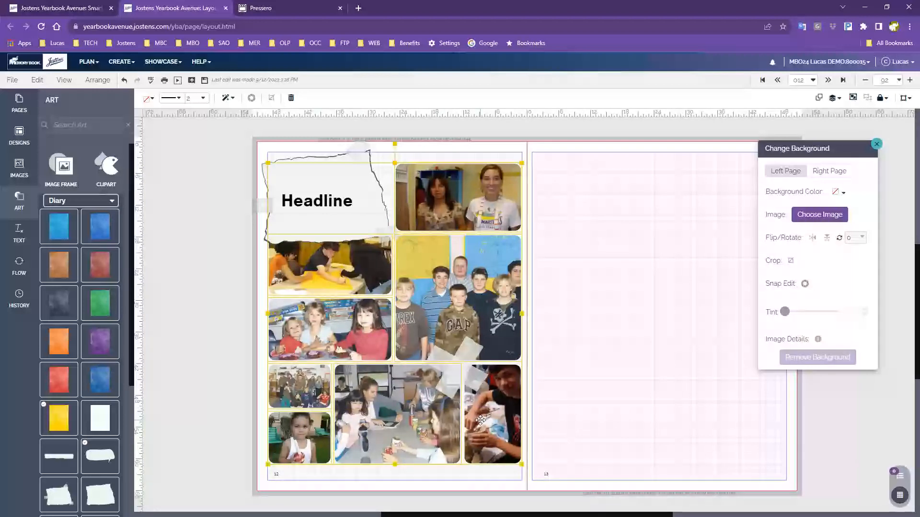
click(230, 99)
click(247, 264)
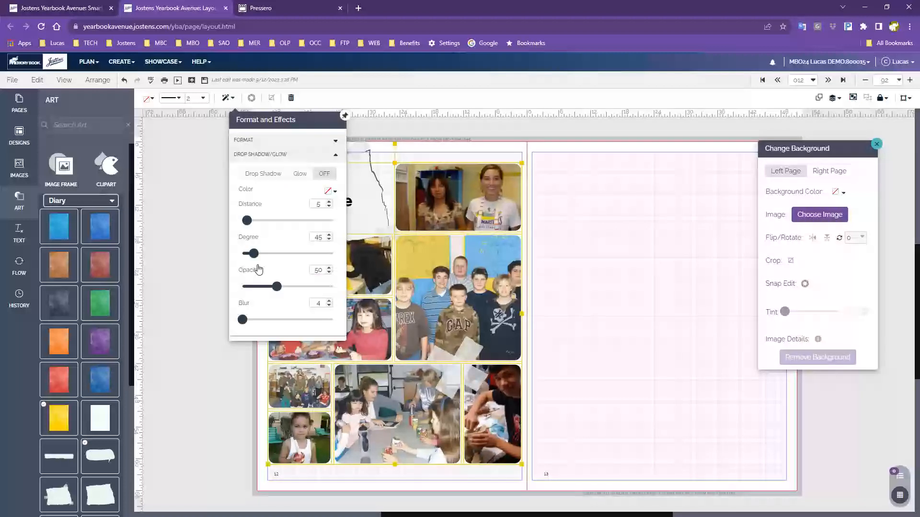
click(373, 128)
Step: Select all the collage photos on page 12 and apply a black drop shadow to them
click(479, 222)
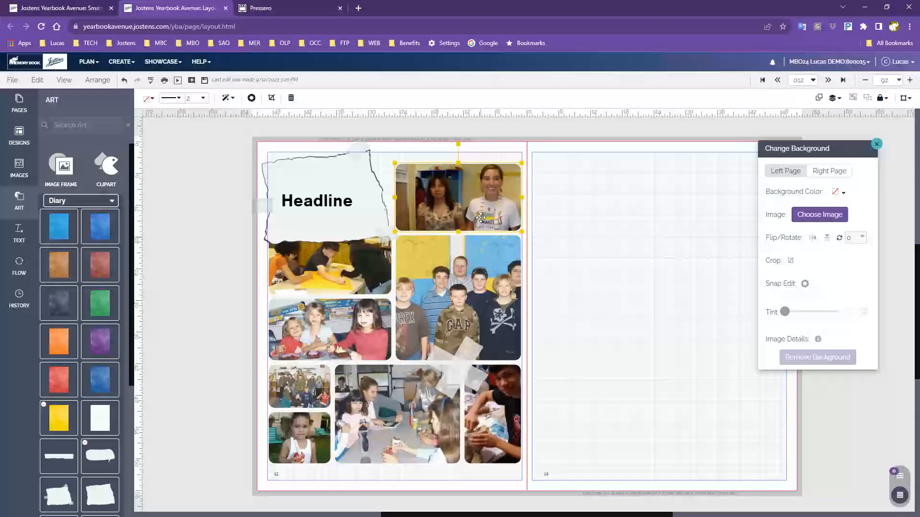
click(358, 263)
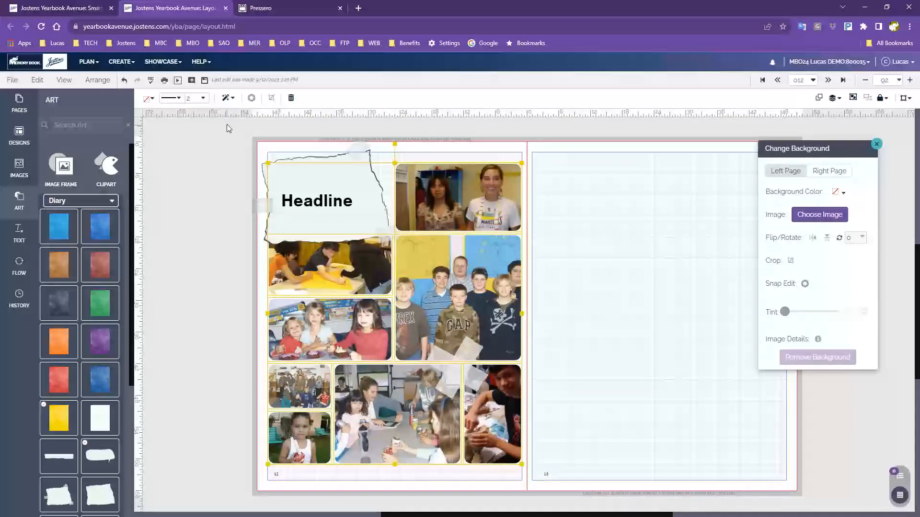
click(228, 99)
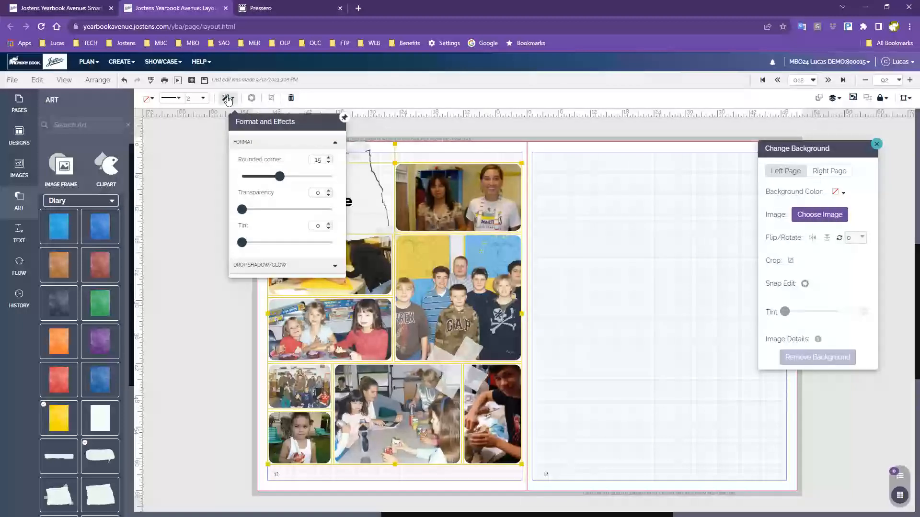
click(246, 271)
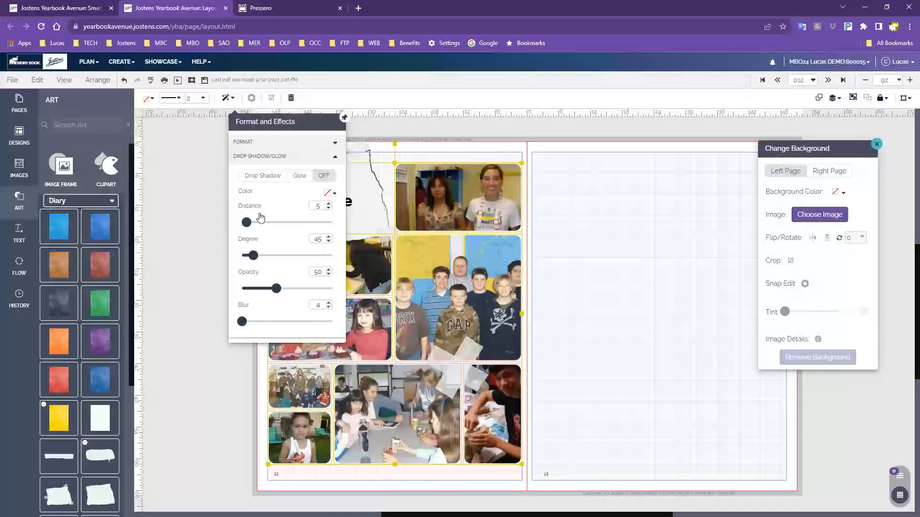
click(332, 198)
click(425, 240)
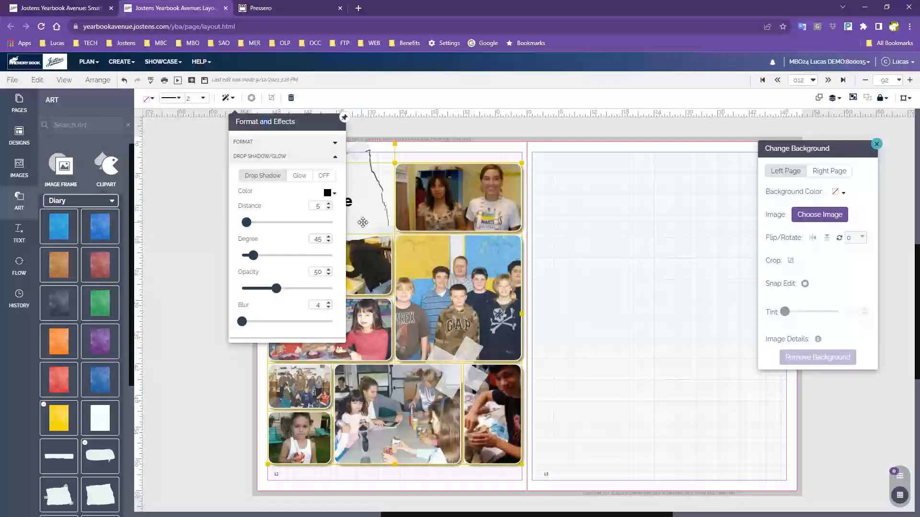
Step: Set the photos' drop shadow to a degree of 74 and an opacity of 53, and clear the selection
mouse_move(246, 222)
mouse_down()
mouse_move(277, 230)
mouse_move(240, 231)
mouse_move(247, 224)
mouse_up()
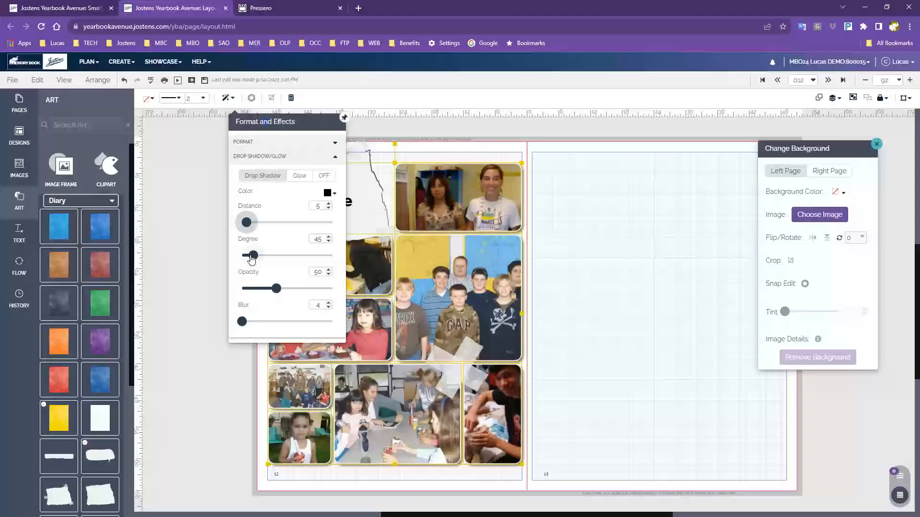
mouse_move(253, 256)
mouse_down()
mouse_move(292, 260)
mouse_move(261, 255)
mouse_up()
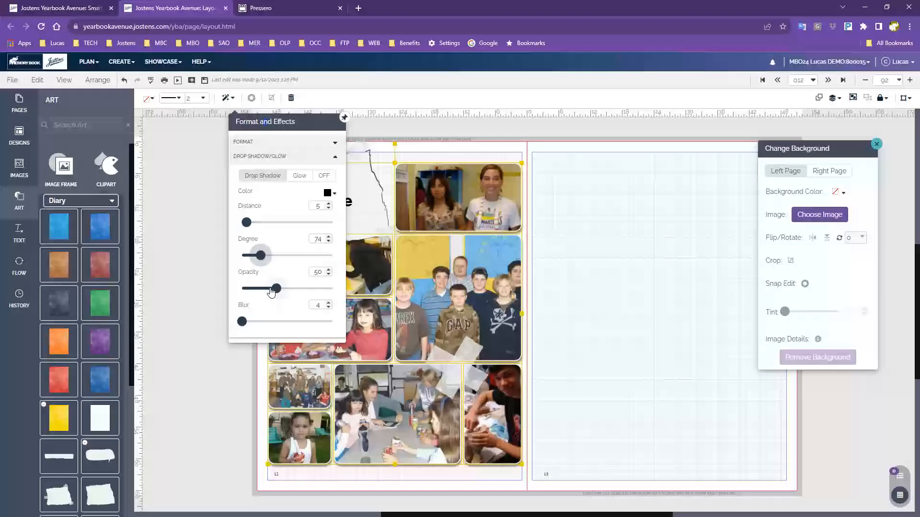
mouse_move(272, 293)
mouse_down()
mouse_move(356, 298)
mouse_move(251, 288)
mouse_move(353, 297)
mouse_move(263, 288)
mouse_move(281, 292)
mouse_up()
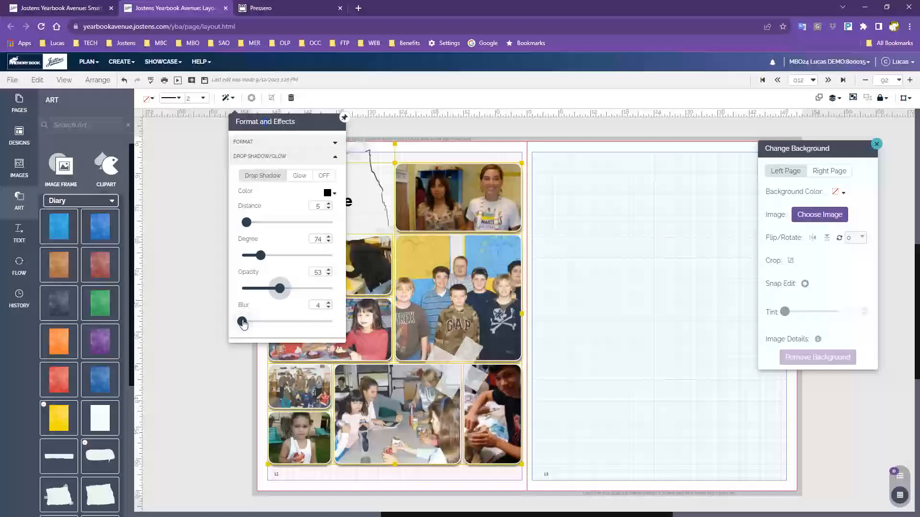
mouse_move(243, 321)
mouse_down()
mouse_move(318, 323)
mouse_move(242, 321)
mouse_up()
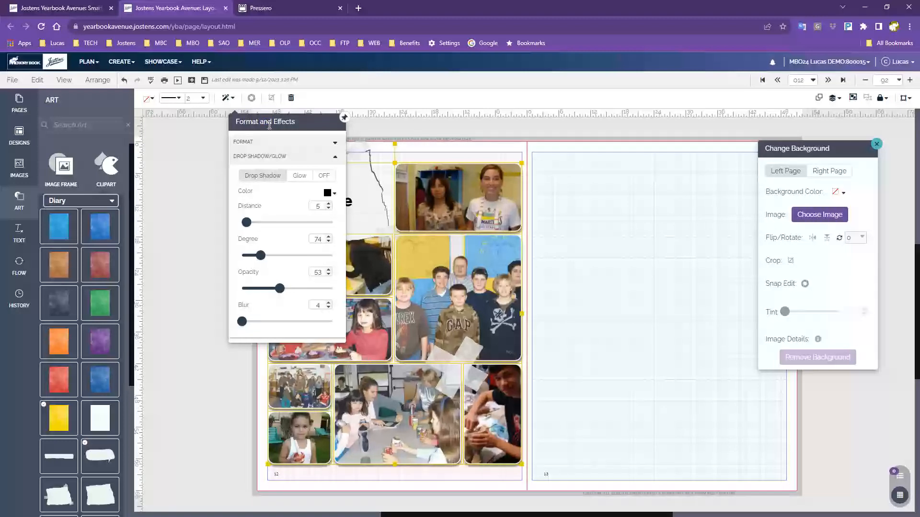
click(211, 241)
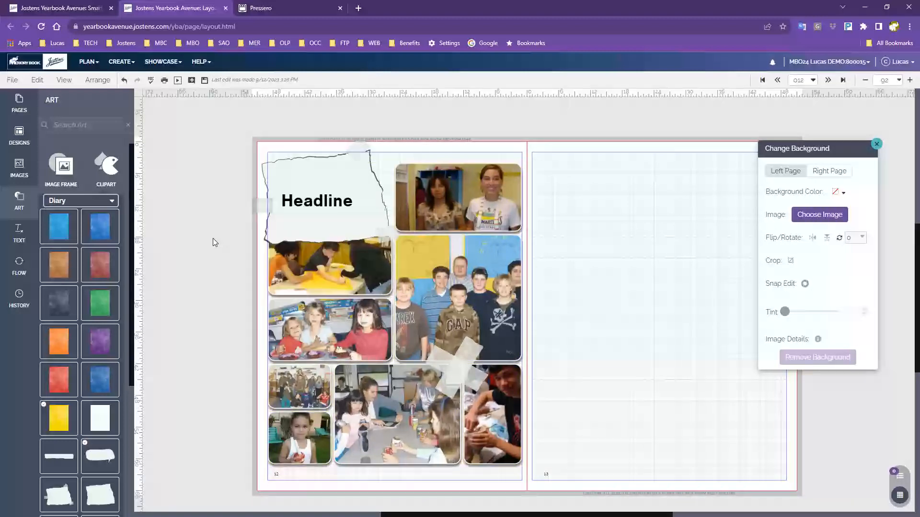
Step: Set a brighter blue textured cover image as the left page's background
click(818, 215)
click(321, 339)
click(650, 412)
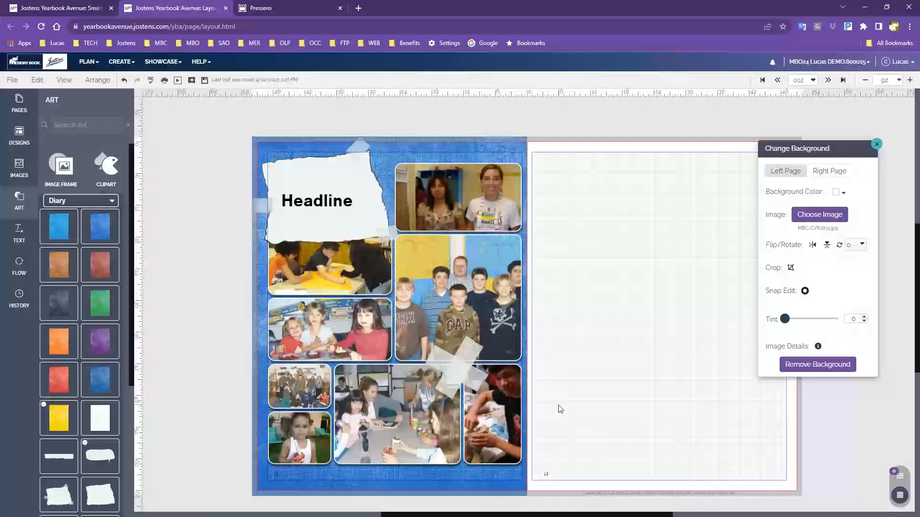
Step: Browse the page designs in the Page Surfer Clubs & Organizations category
click(21, 139)
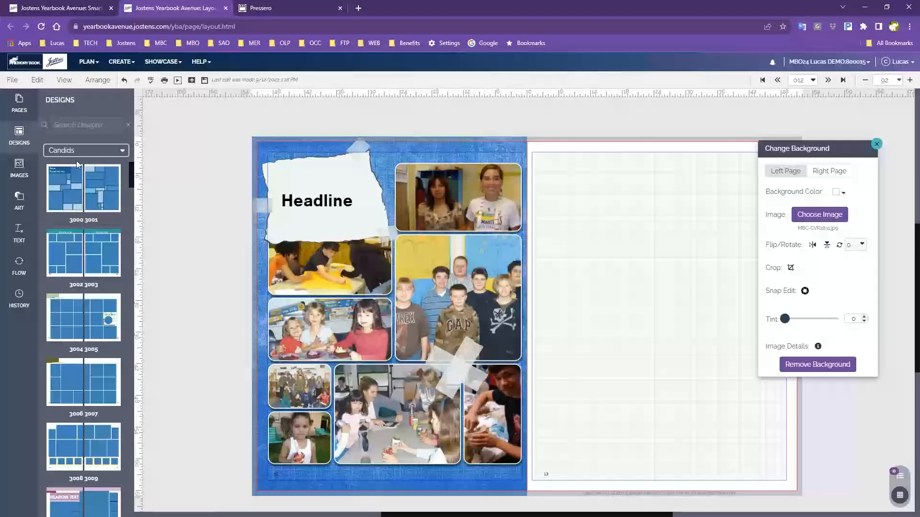
click(89, 152)
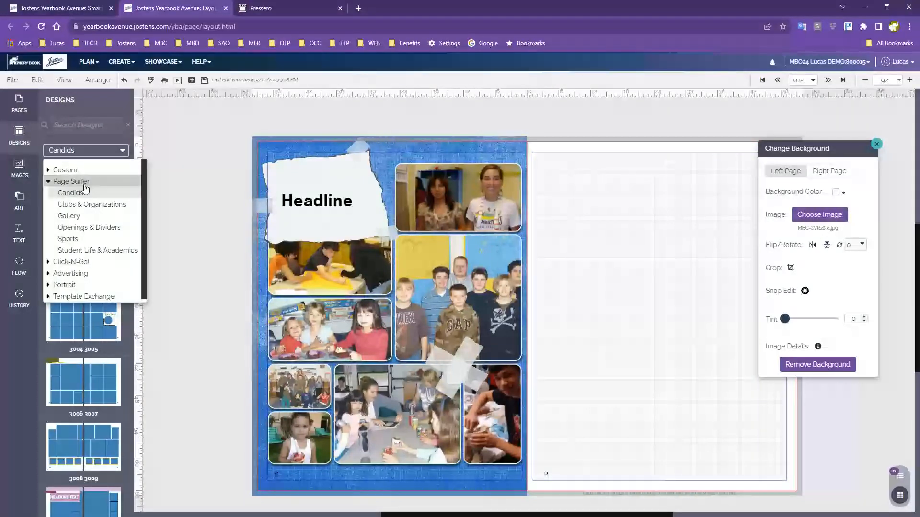
click(73, 204)
mouse_move(74, 204)
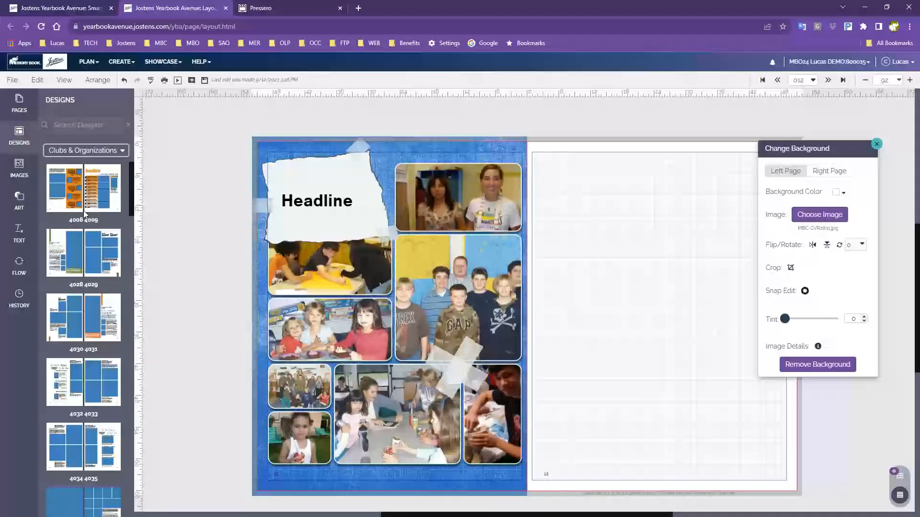
Step: Apply Clubs & Organizations design 5005 to the right page, retaining existing content, and move the background settings aside to uncover the page
scroll(91, 340, down, 5)
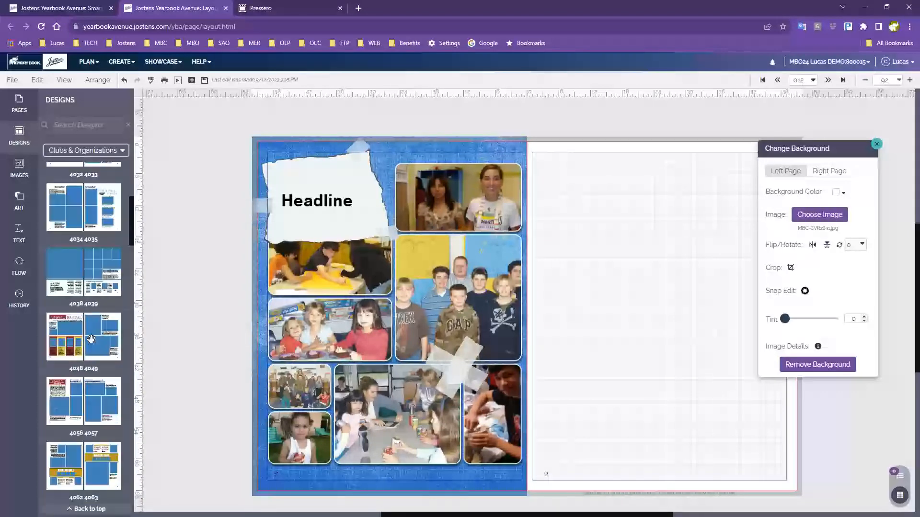
mouse_move(91, 339)
scroll(91, 338, down, 4)
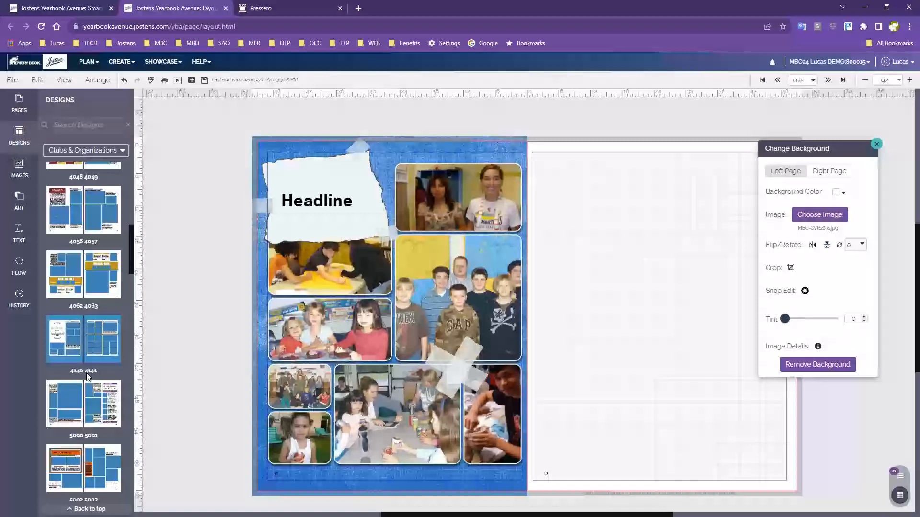
scroll(75, 367, down, 3)
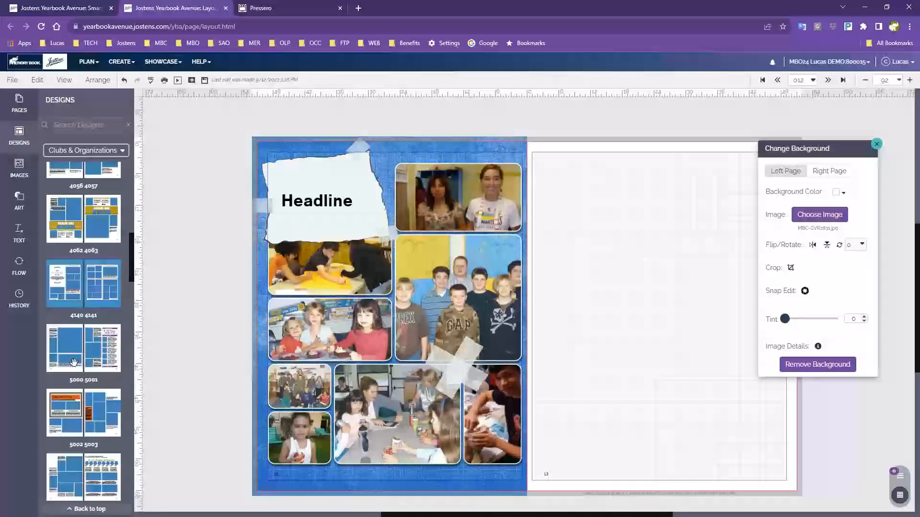
drag(93, 336, 619, 281)
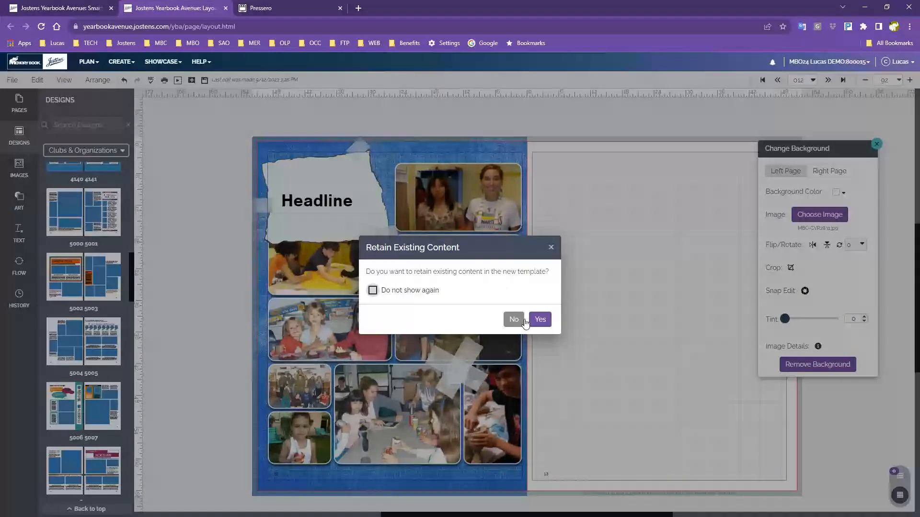
click(539, 327)
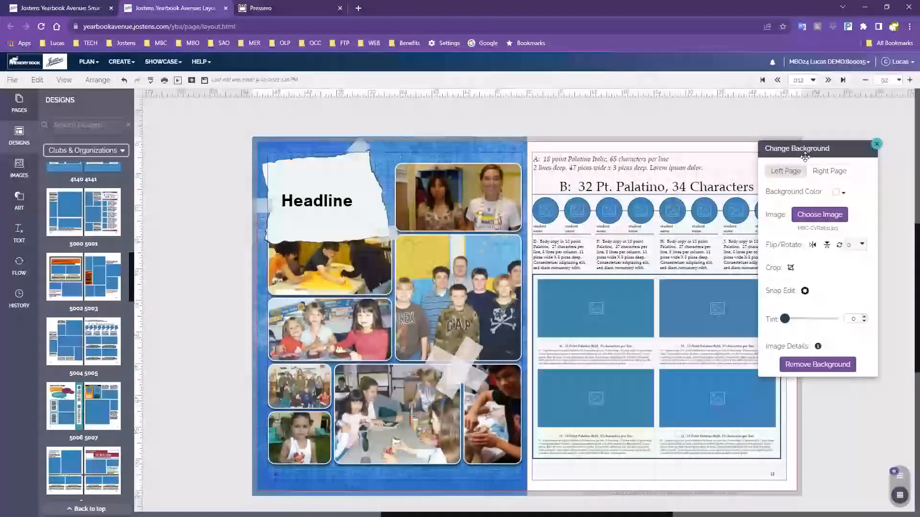
drag(828, 151, 870, 161)
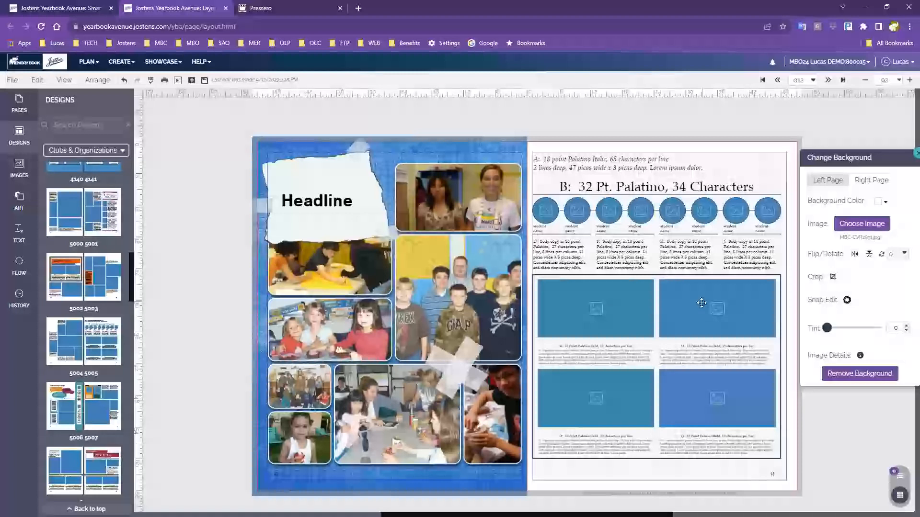
Step: Replace the right page's layout with design 5015 without retaining the existing content
scroll(90, 352, down, 3)
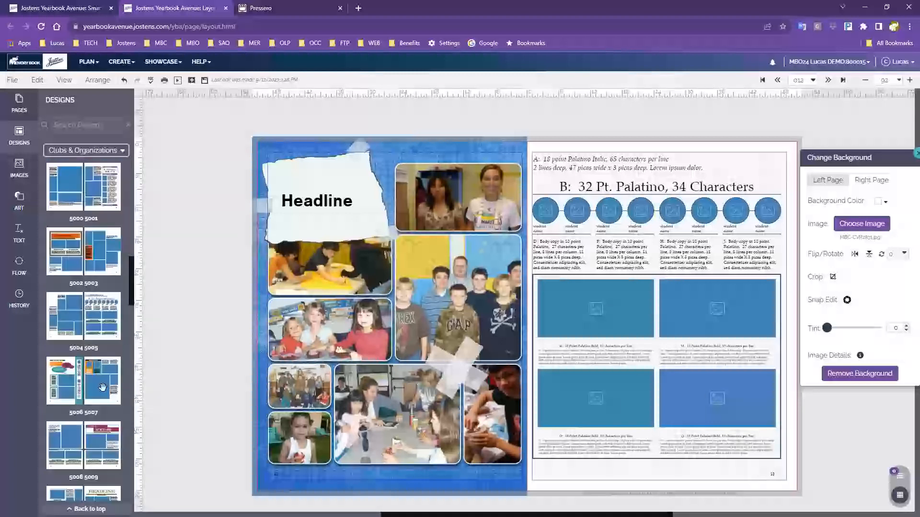
scroll(71, 382, down, 3)
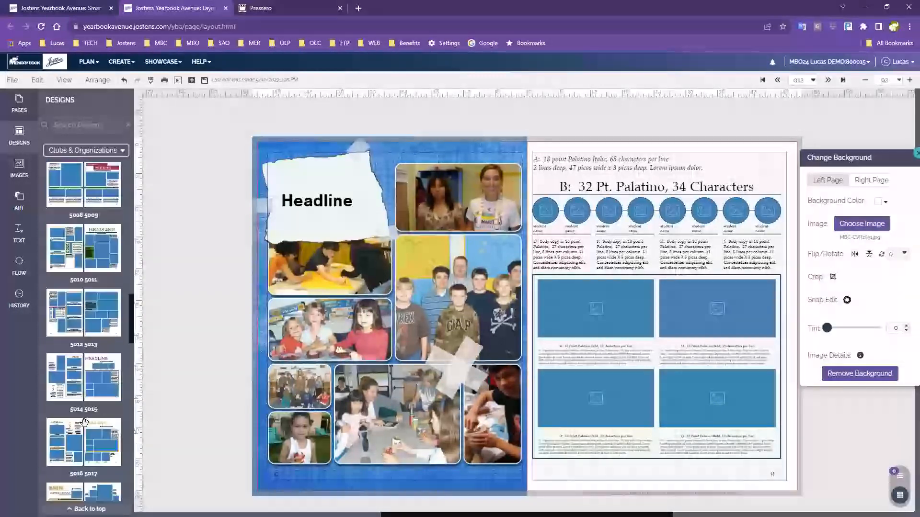
drag(100, 386, 640, 280)
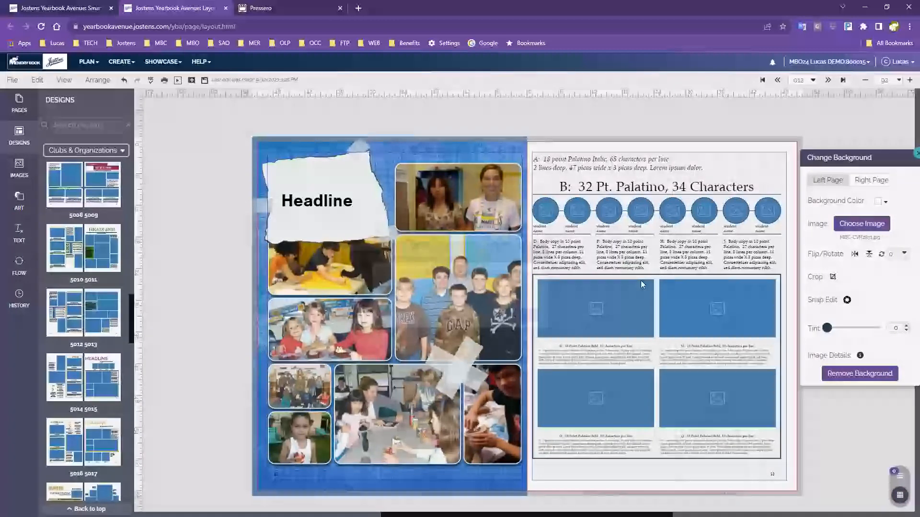
click(514, 319)
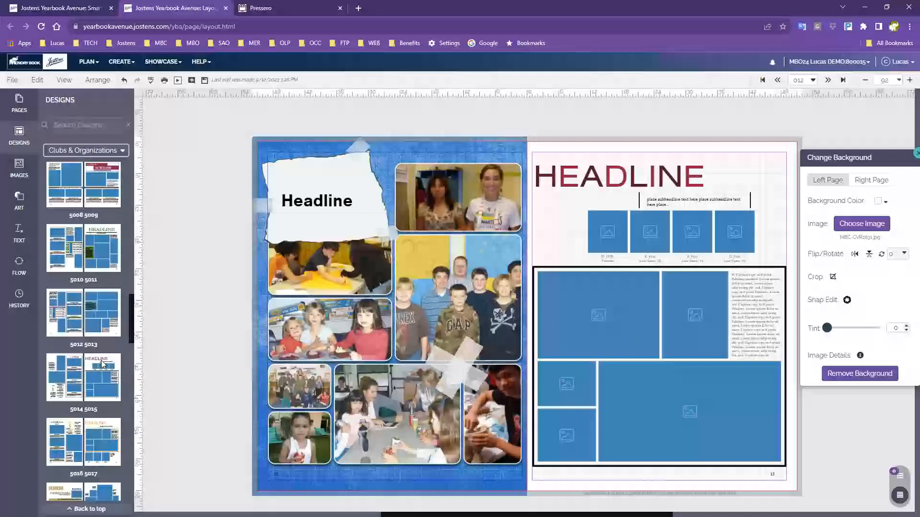
Step: Swap the right page's layout for design 5021 without retaining the existing content
scroll(127, 427, down, 3)
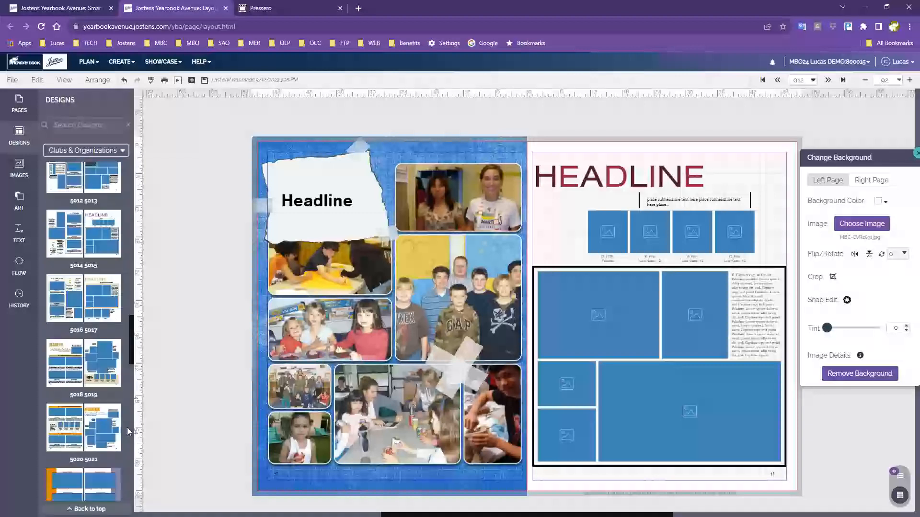
scroll(128, 424, down, 2)
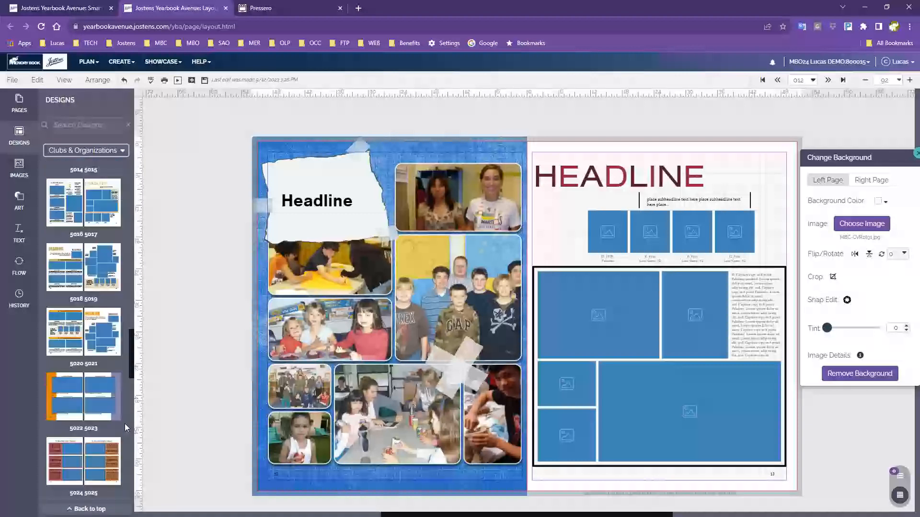
drag(99, 331, 708, 337)
drag(637, 314, 637, 314)
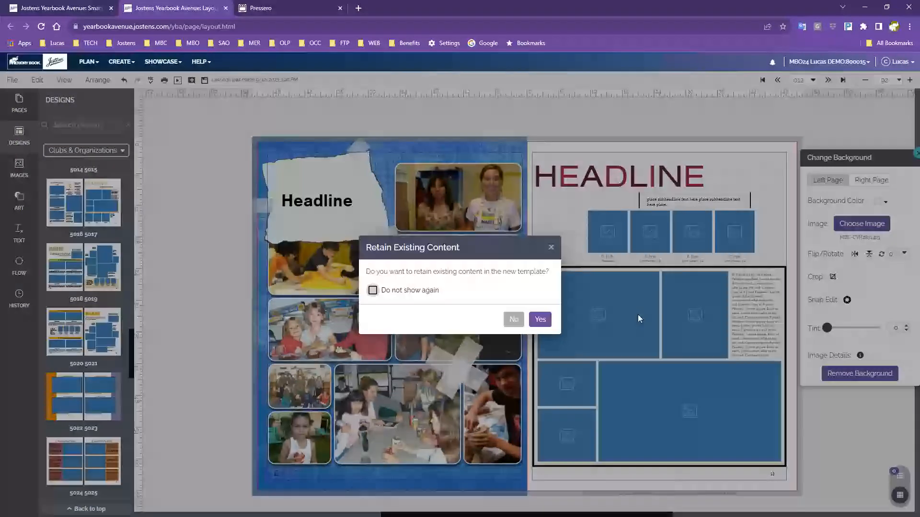
click(514, 319)
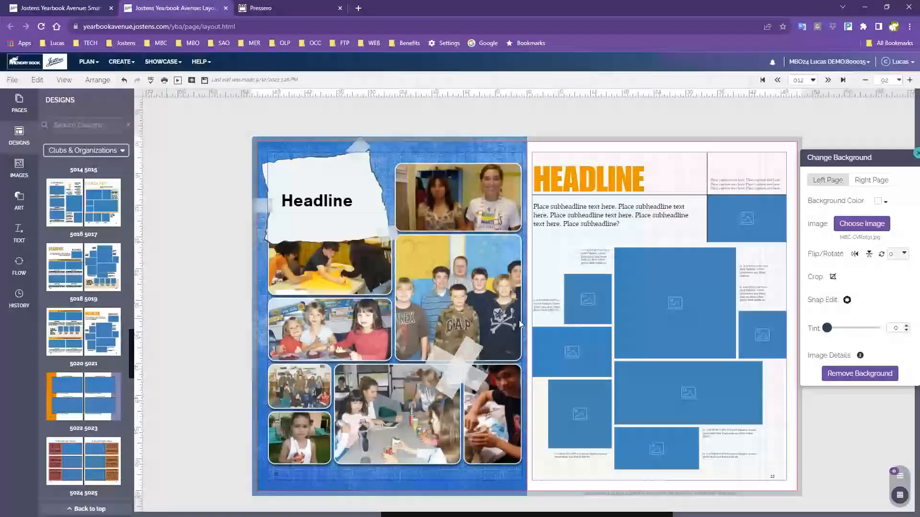
scroll(185, 424, down, 2)
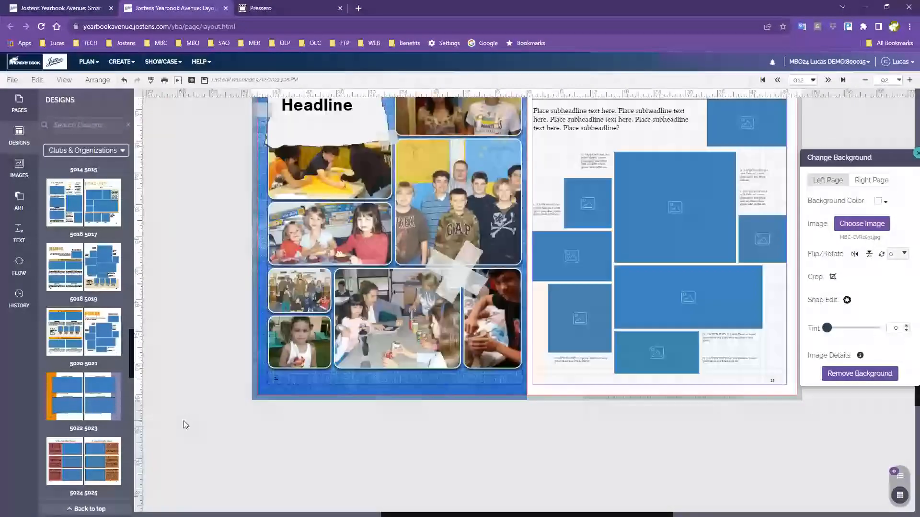
scroll(185, 425, up, 2)
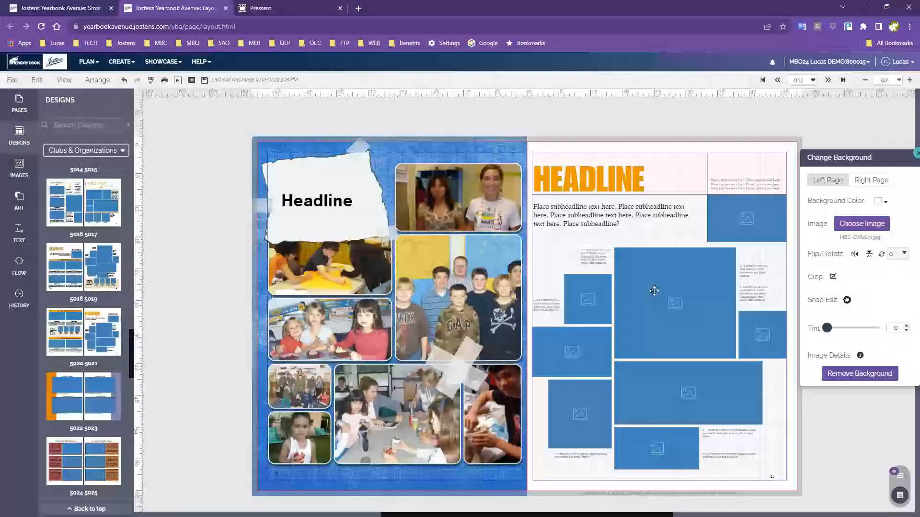
Step: Apply the green-bordered design 5033 to the right page without retaining the existing content
scroll(68, 462, down, 3)
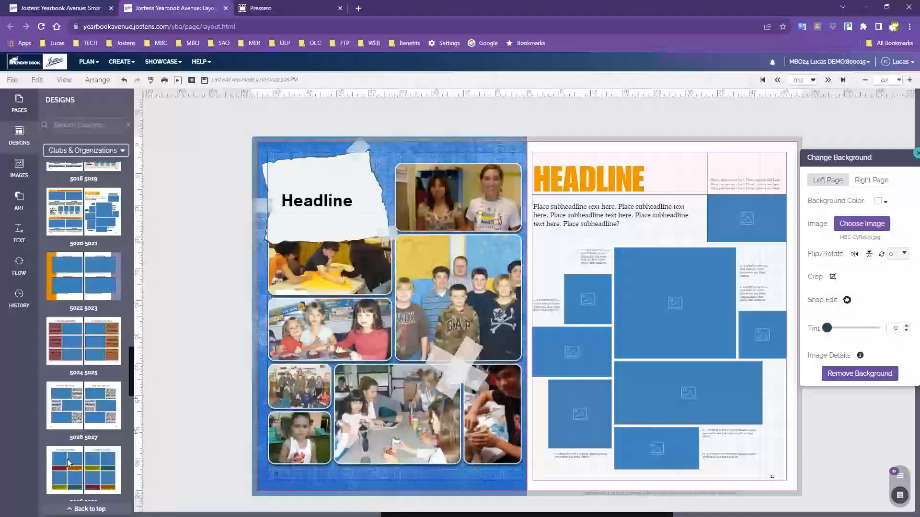
scroll(68, 462, down, 4)
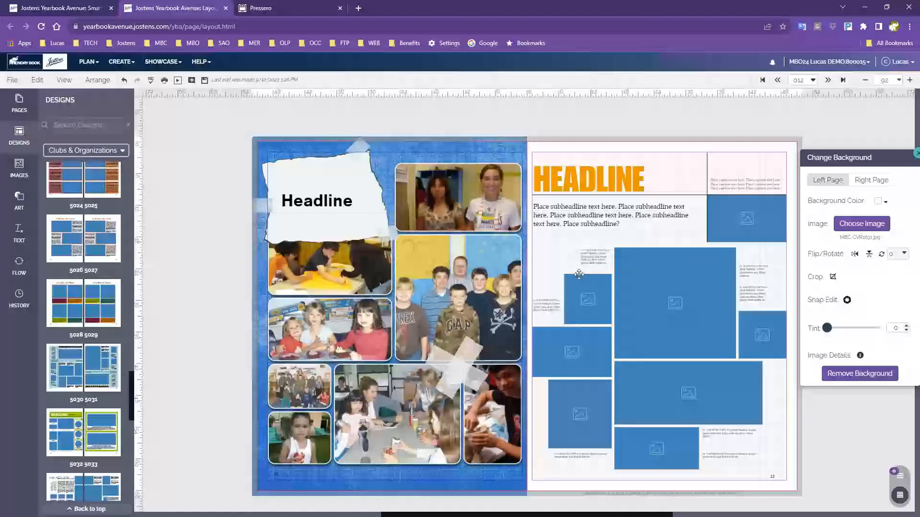
scroll(88, 422, down, 3)
drag(88, 422, 685, 232)
click(522, 319)
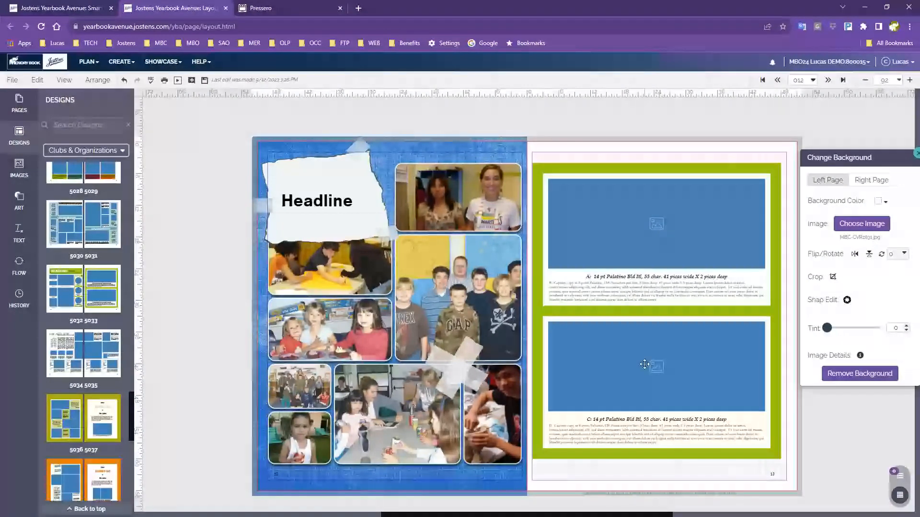
Step: Switch the page designs to the Page Surfer Sports category and save the current spread
scroll(72, 395, down, 4)
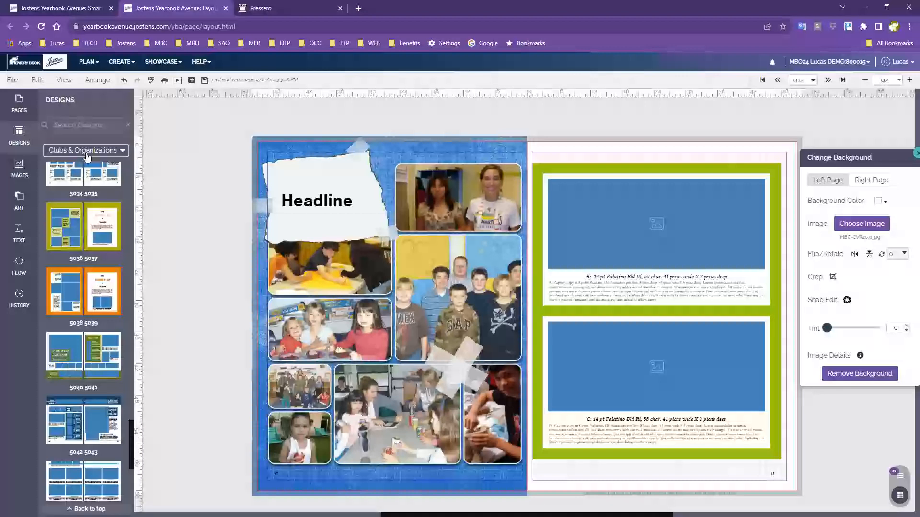
click(87, 152)
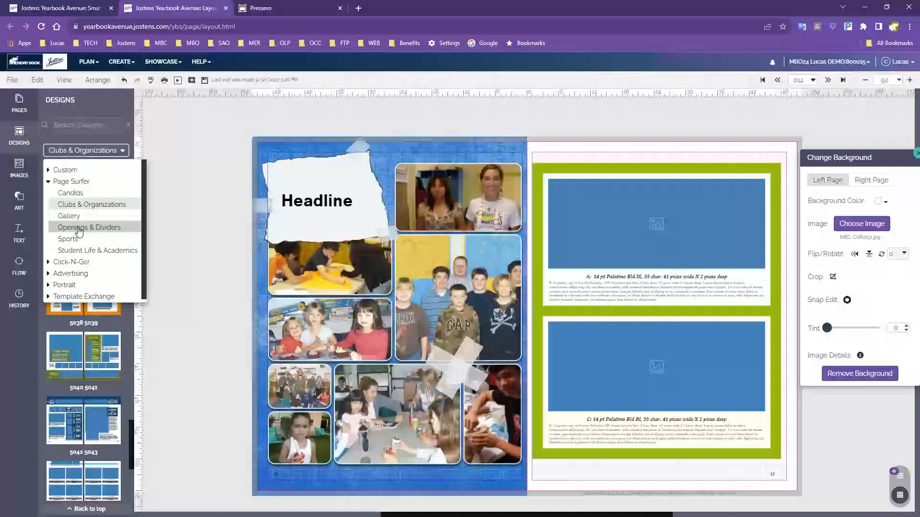
click(68, 239)
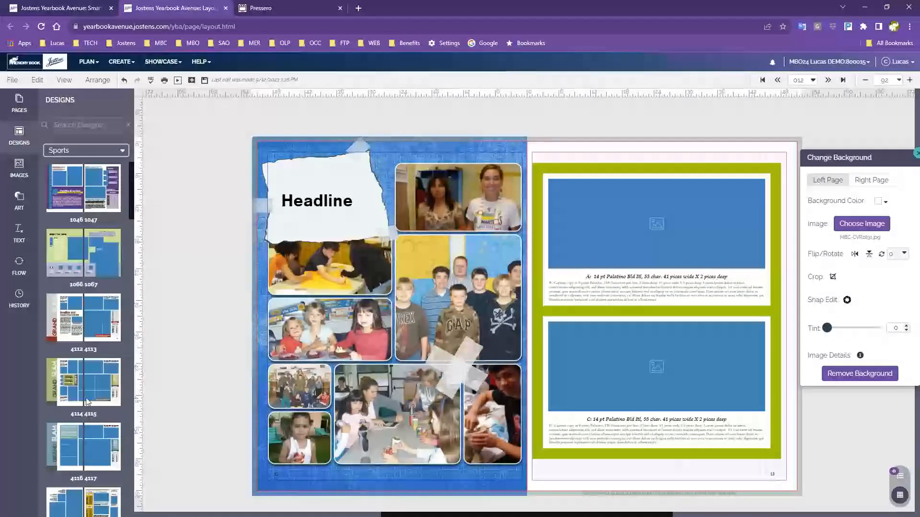
scroll(88, 240, down, 3)
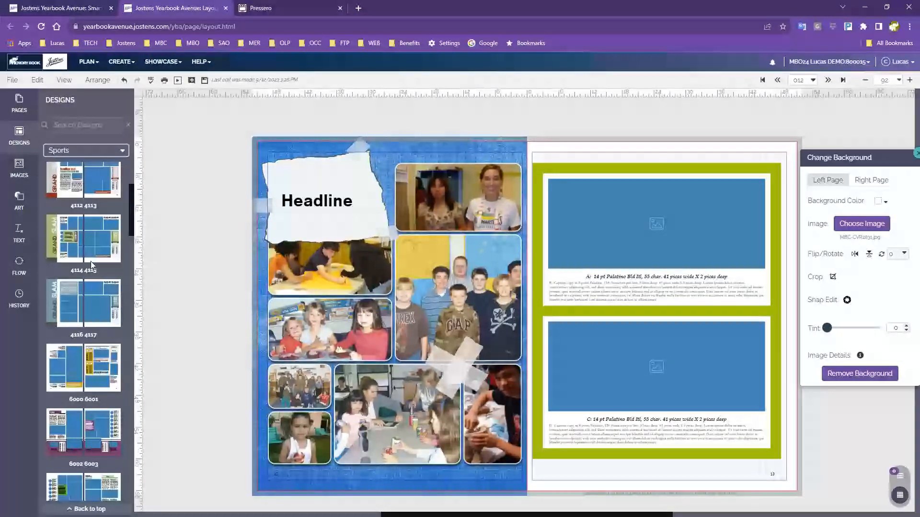
click(204, 80)
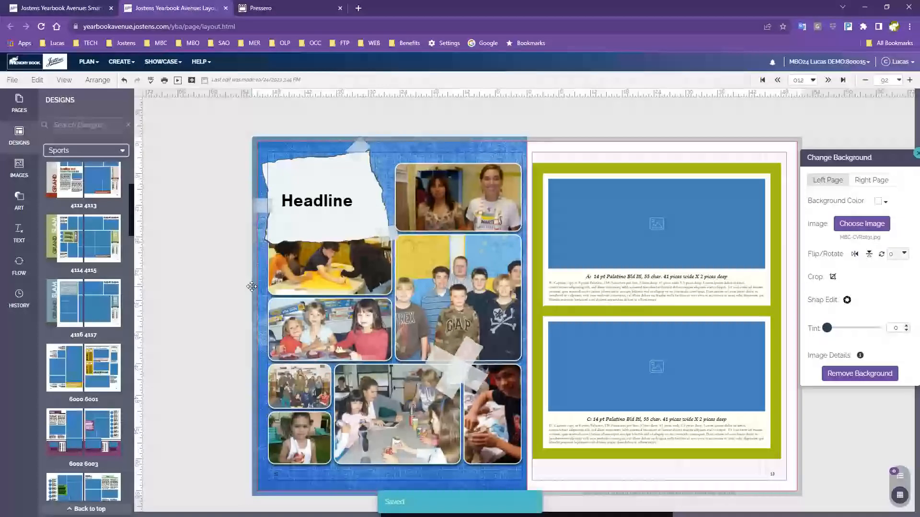
Step: Apply Sports design 4115 to the right page and 4114 to the left page, discarding the existing content on both
drag(92, 242, 720, 224)
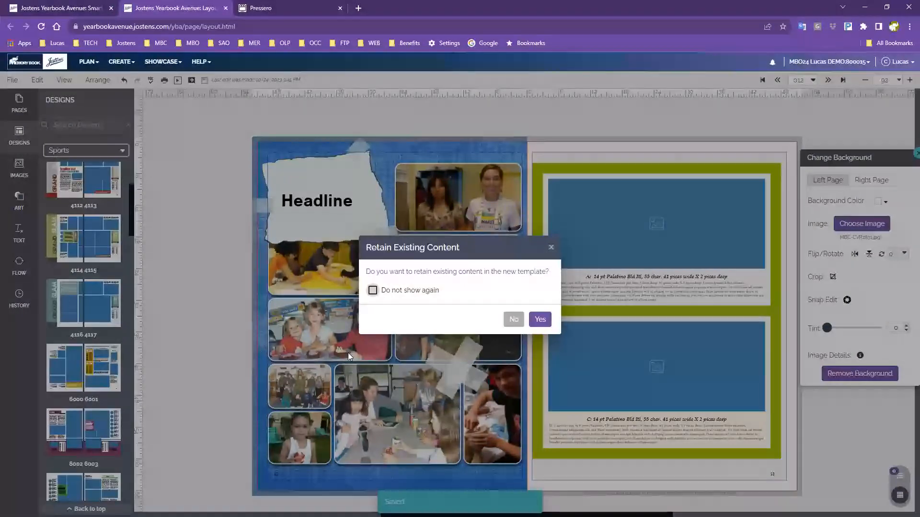
click(514, 319)
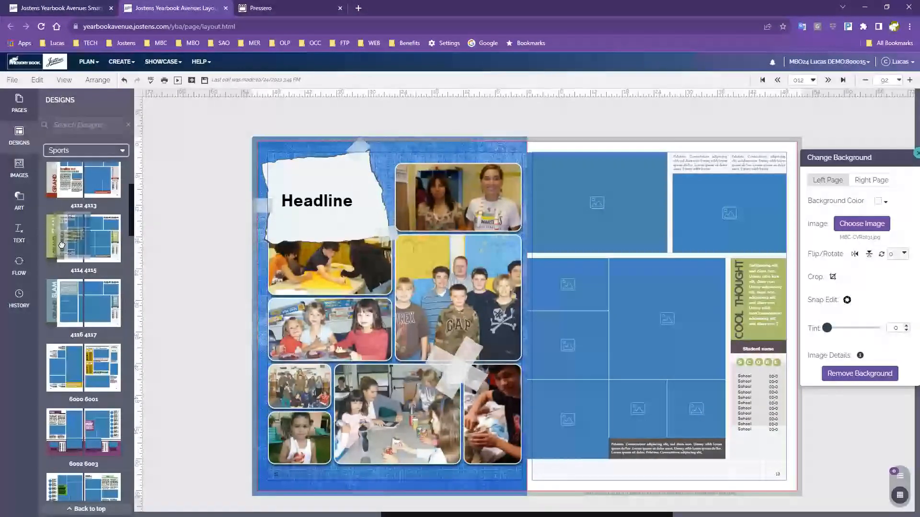
drag(62, 245, 491, 337)
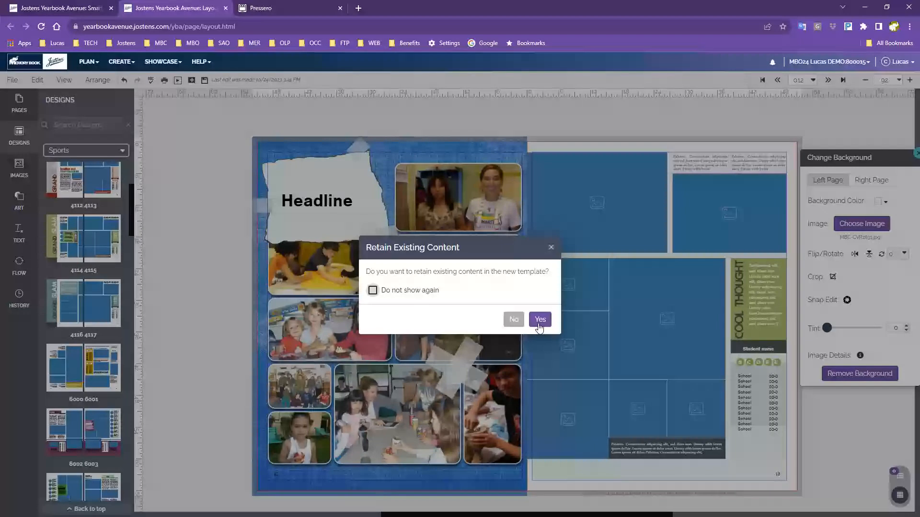
click(517, 321)
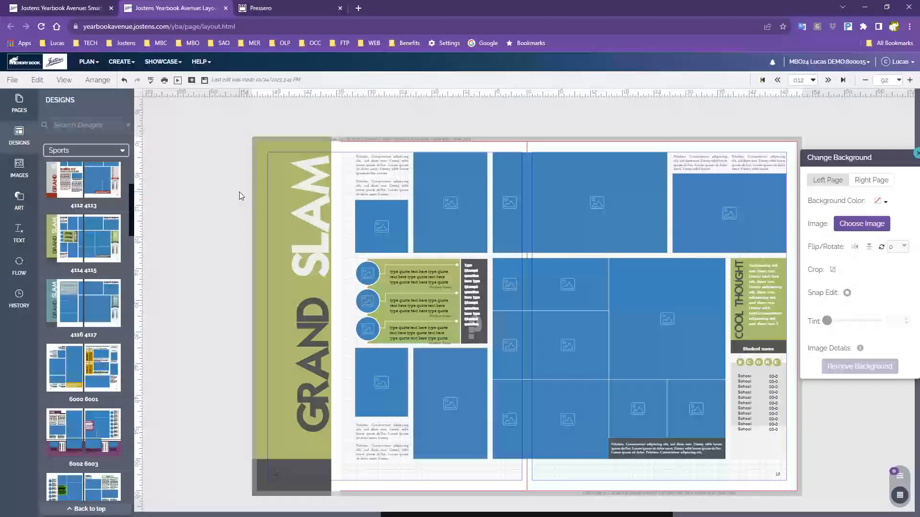
Step: Open the version history of page 012 and look through the Today, Yesterday, This Week and Older Versions groups
click(17, 309)
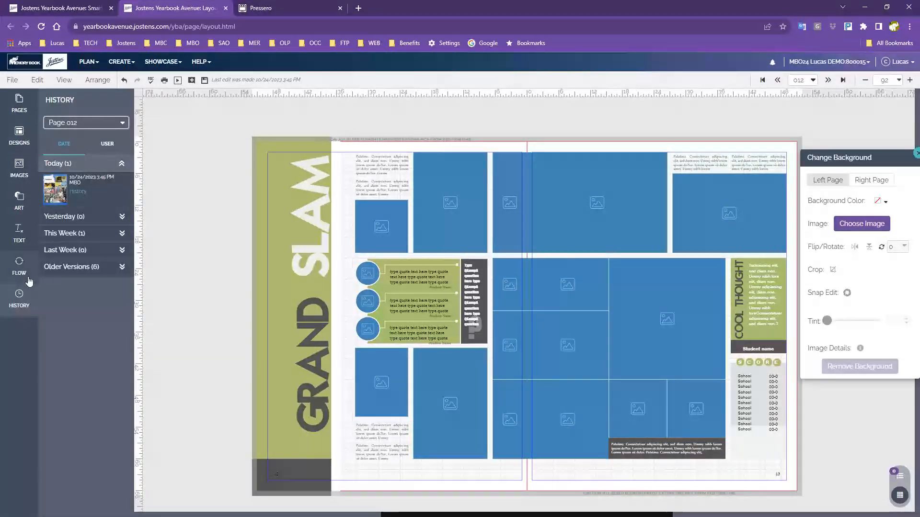
click(123, 217)
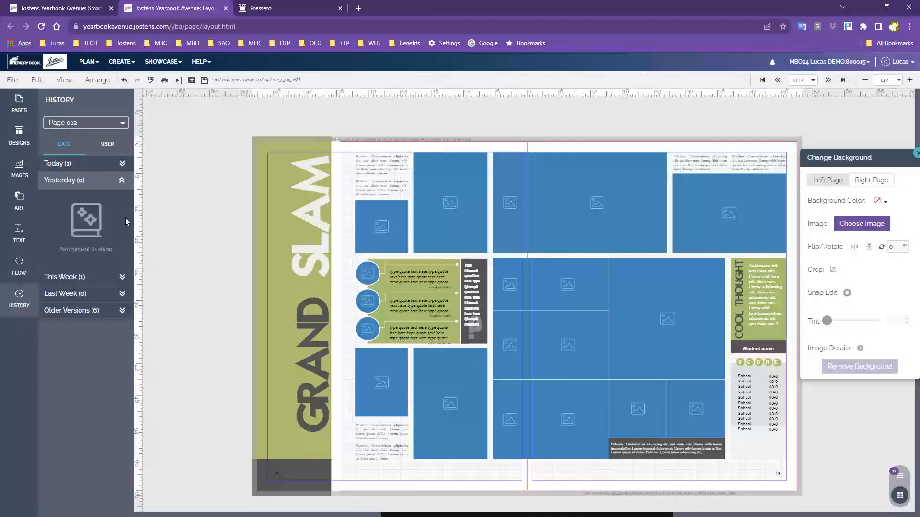
click(121, 183)
click(119, 198)
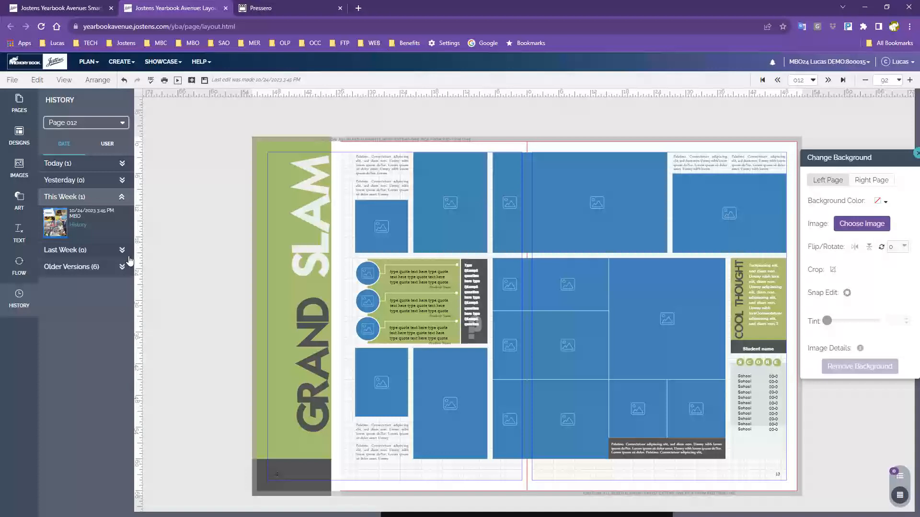
click(128, 267)
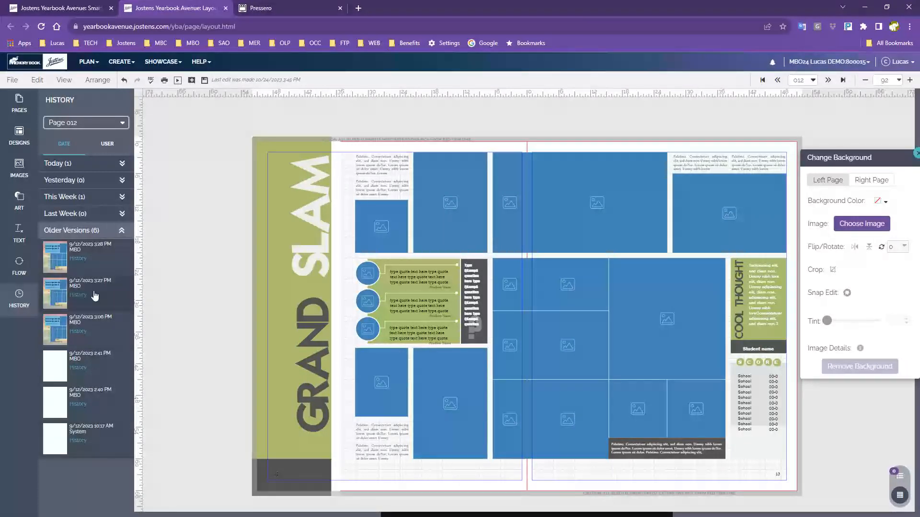
Step: Restore today's 3:45 PM saved version of page 012 from the version history onto the left page
click(121, 165)
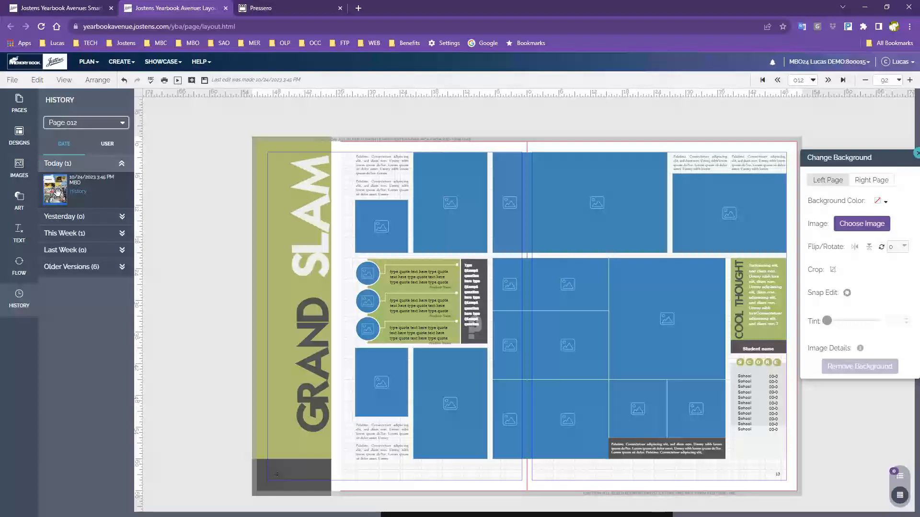
drag(56, 192, 429, 225)
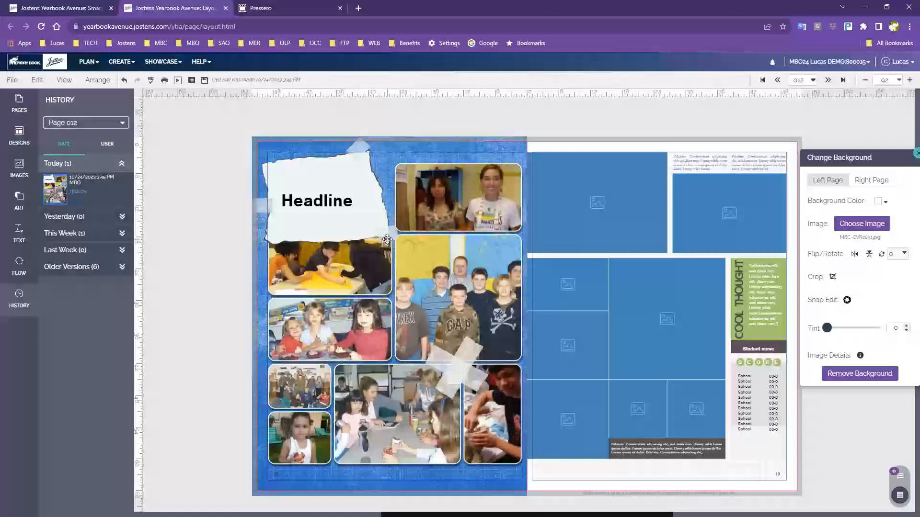
click(18, 134)
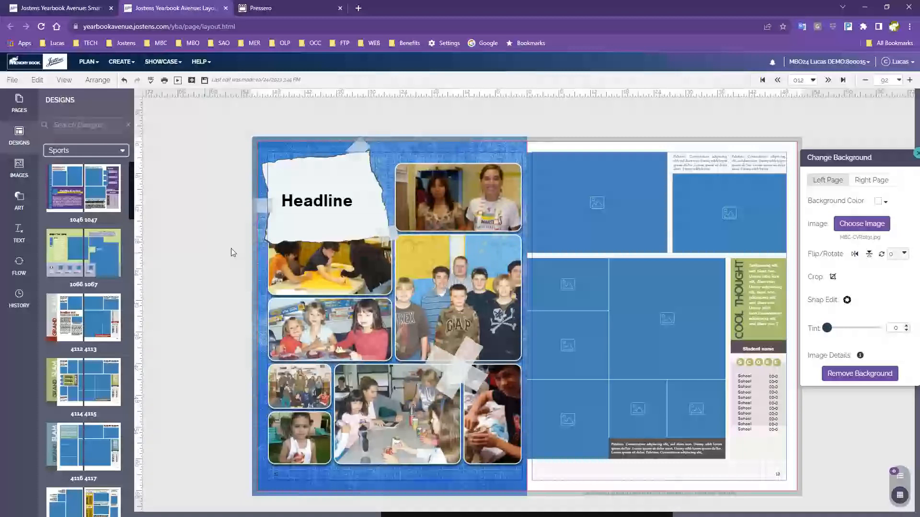
scroll(239, 427, down, 3)
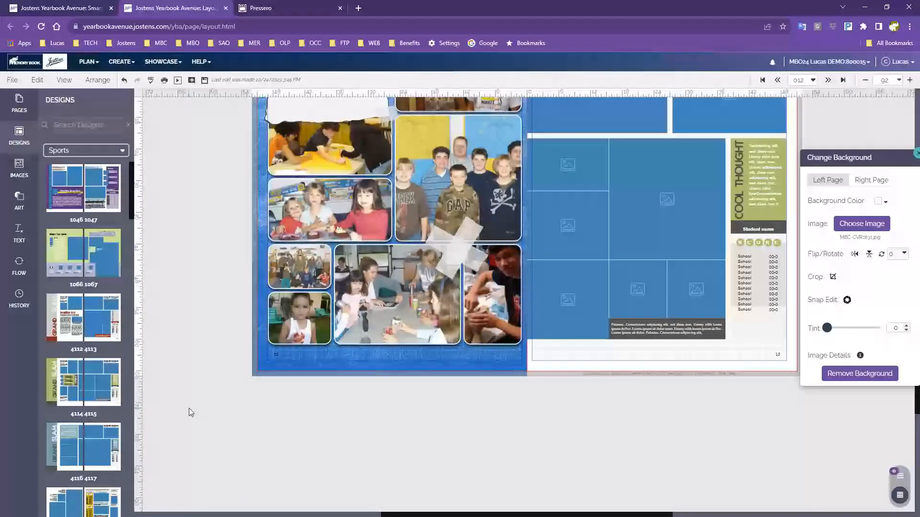
click(17, 305)
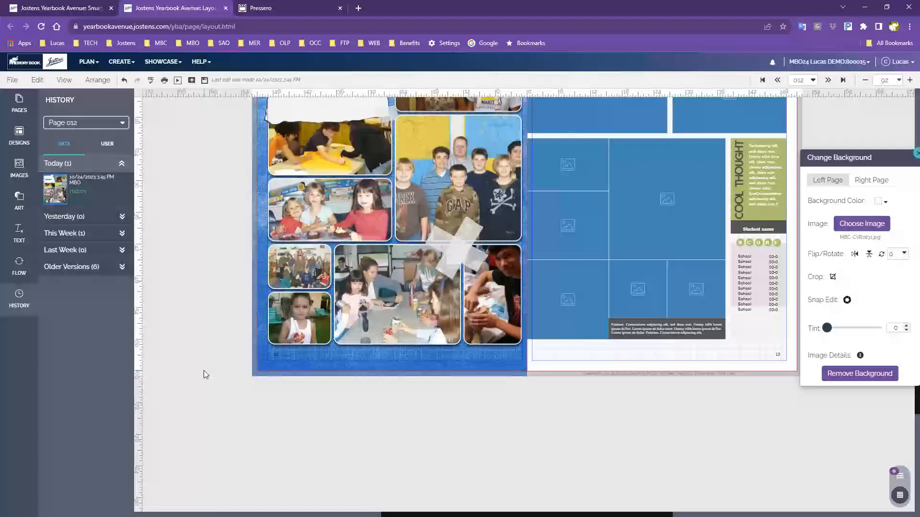
scroll(205, 368, down, 3)
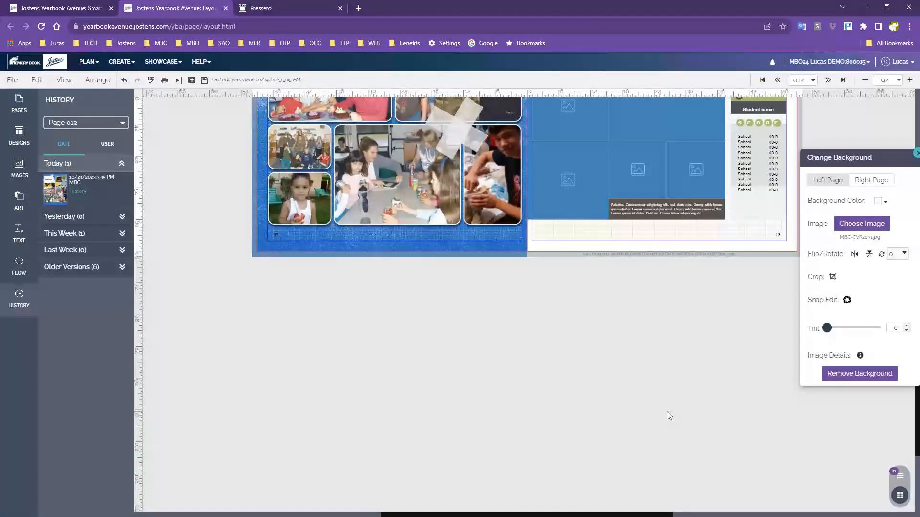
scroll(513, 379, up, 5)
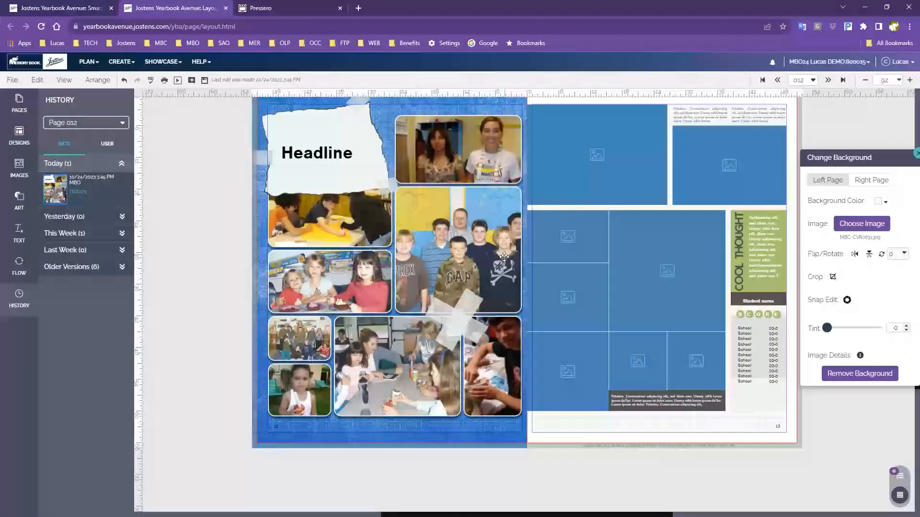
scroll(376, 267, up, 1)
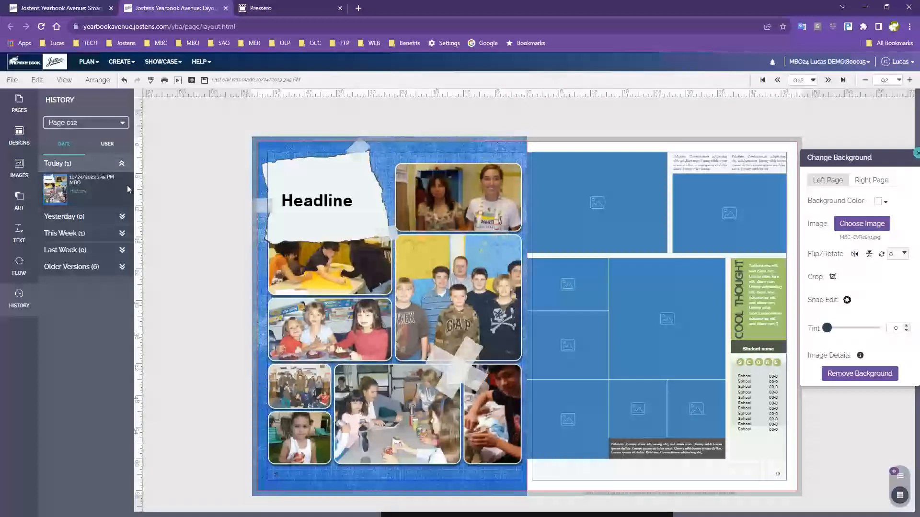